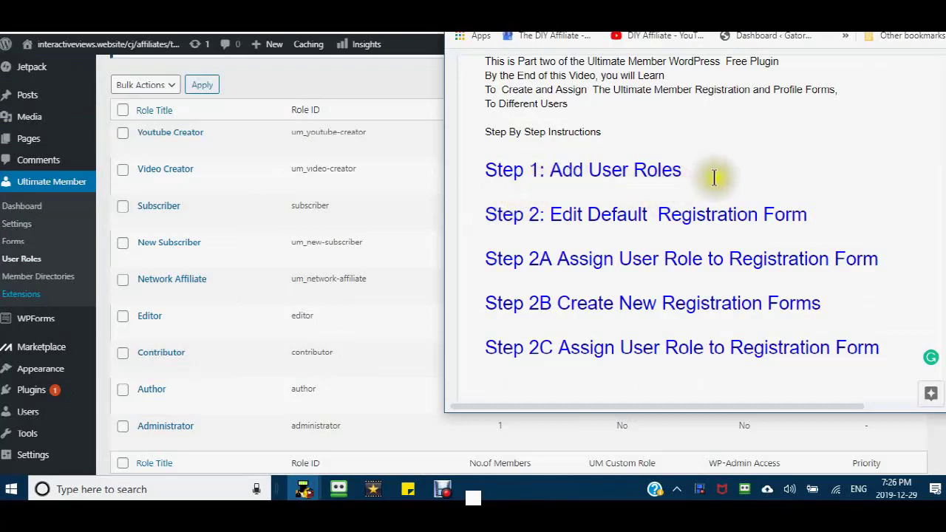
Open Ultimate Member's user roles list and review the existing roles.
click(178, 213)
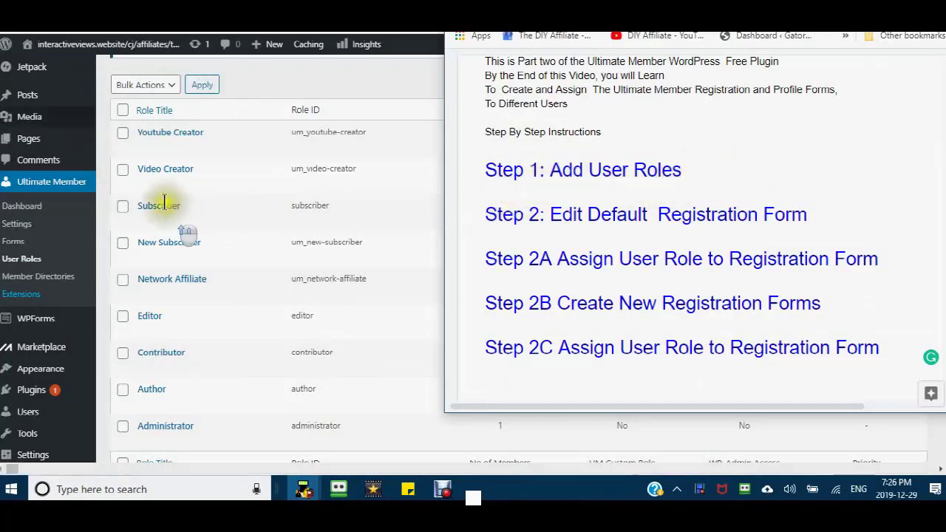
scroll(167, 207, up, 3)
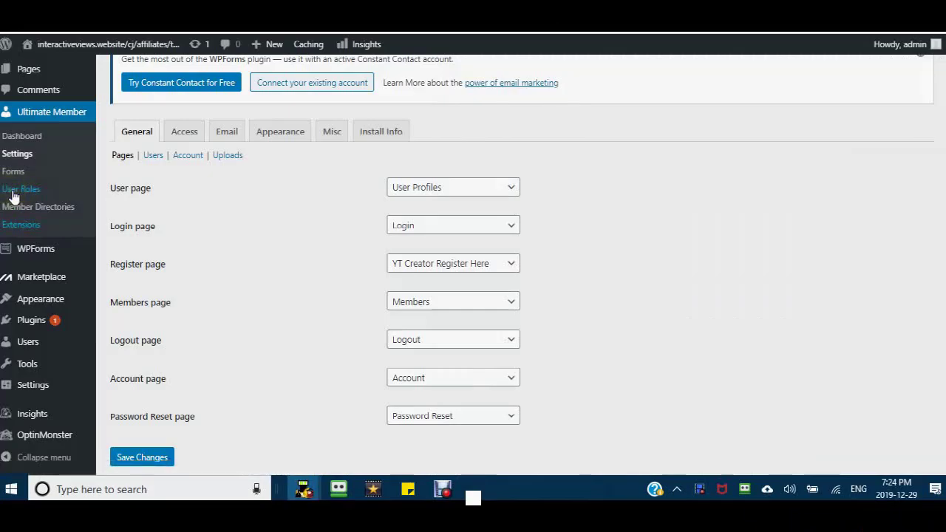
click(15, 190)
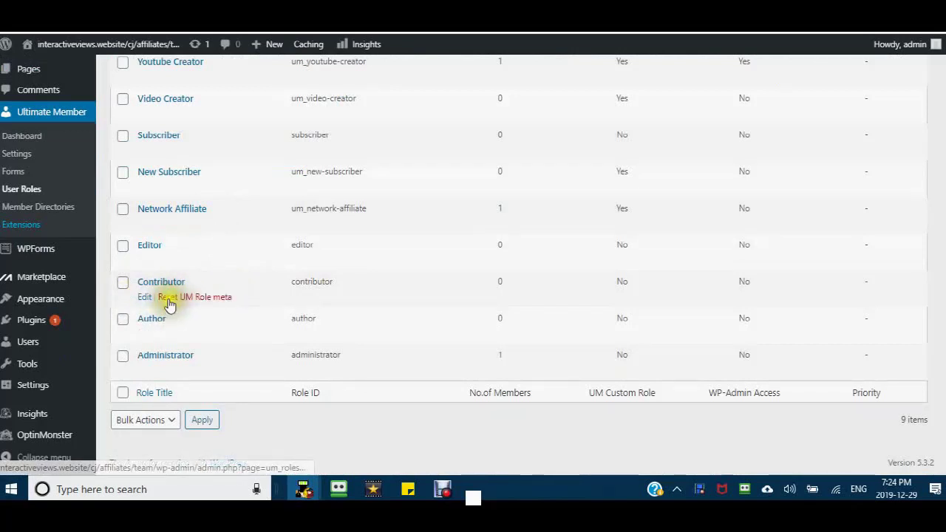
click(227, 299)
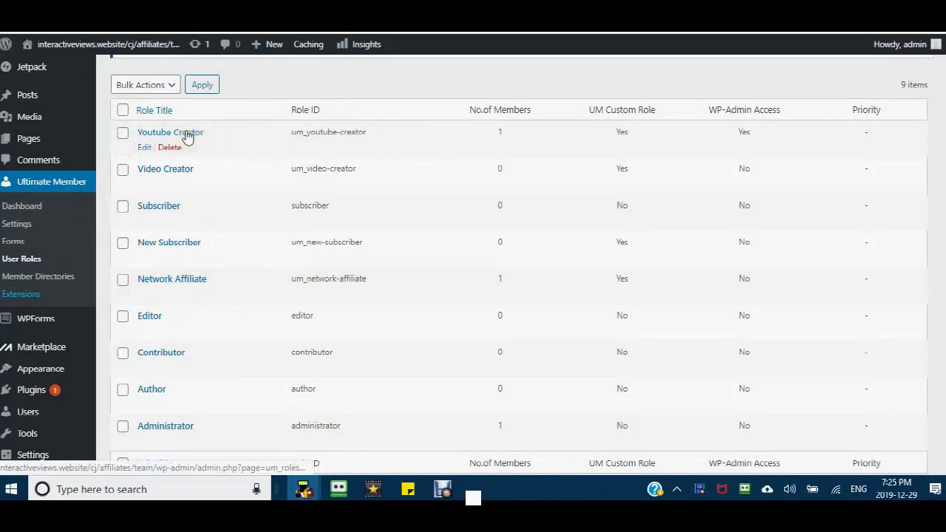
scroll(200, 220, up, 1)
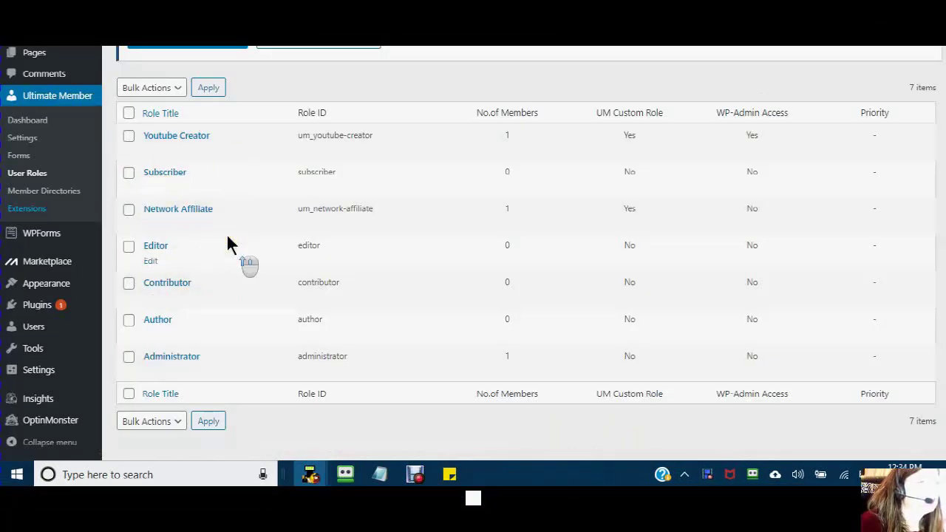
Start a new user role and title it "Video Creator".
scroll(228, 242, up, 2)
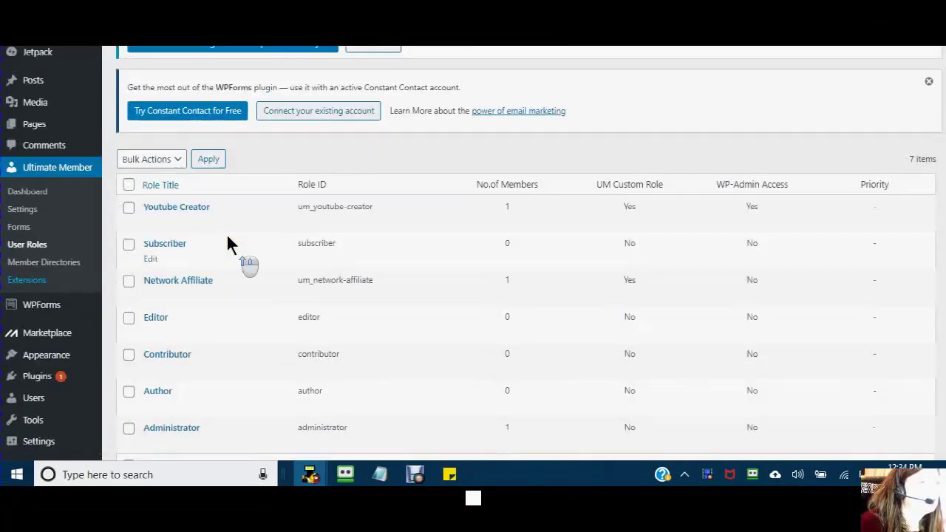
scroll(201, 294, up, 1)
scroll(201, 293, down, 1)
scroll(201, 293, up, 1)
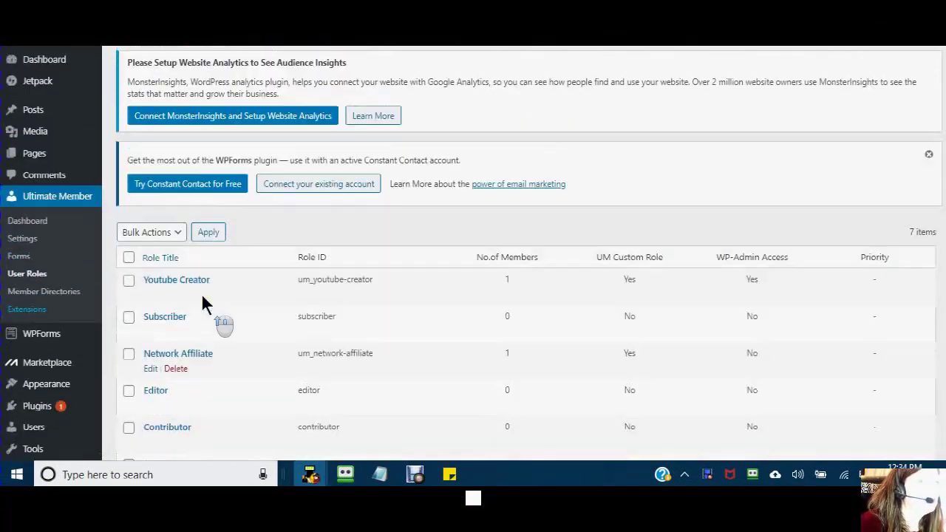
scroll(202, 297, up, 1)
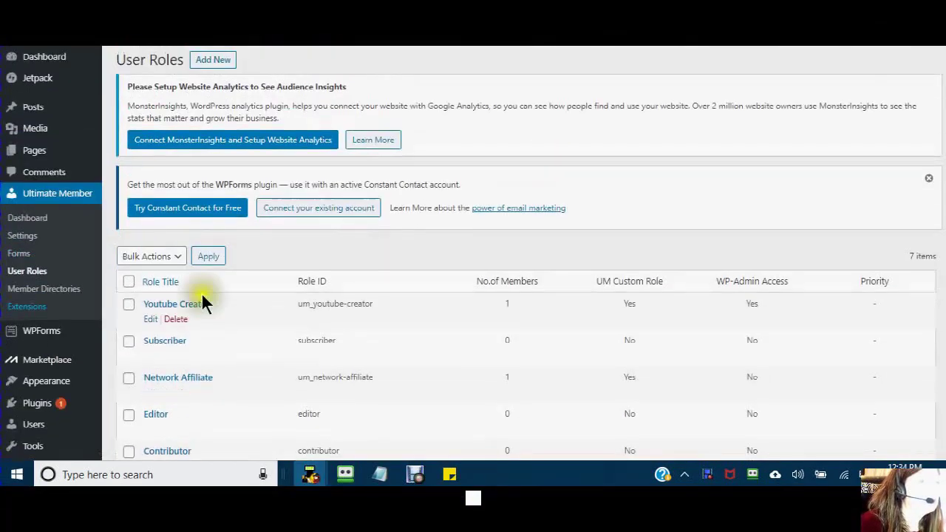
click(212, 60)
click(126, 248)
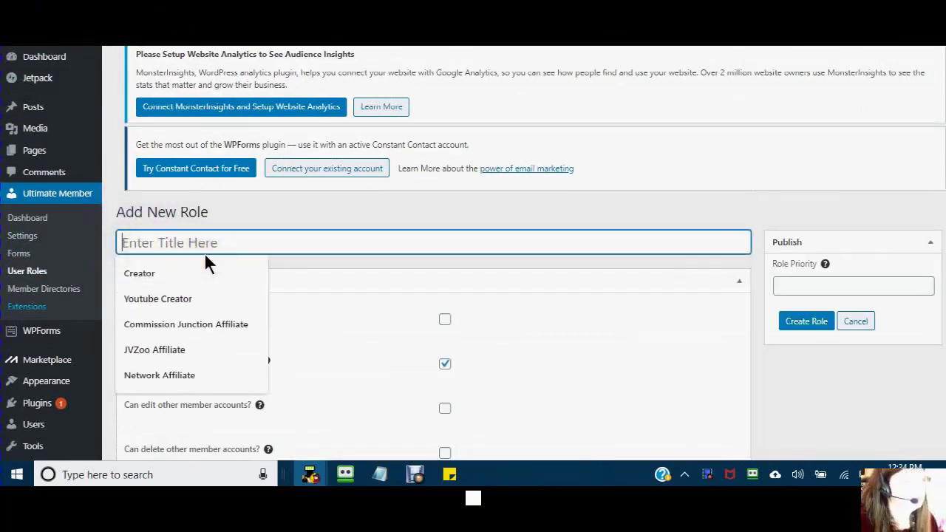
text(Video Creat)
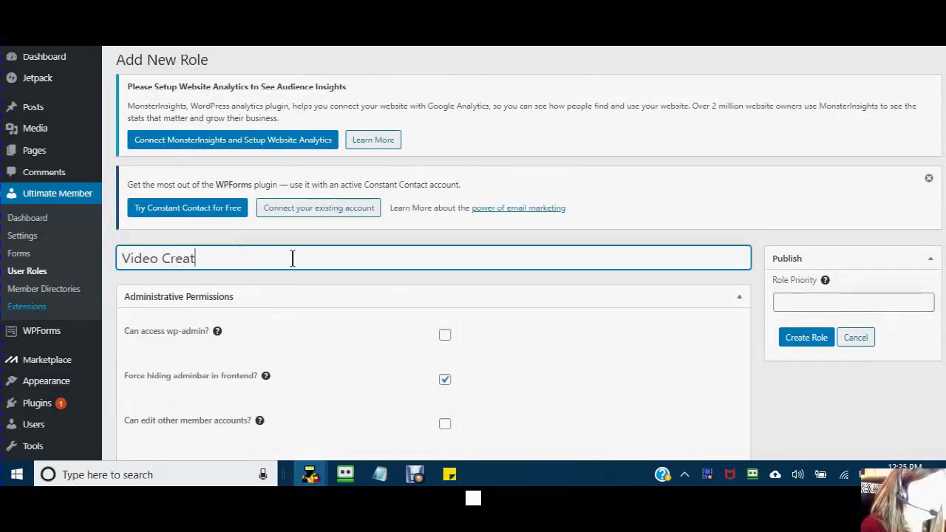
text(or)
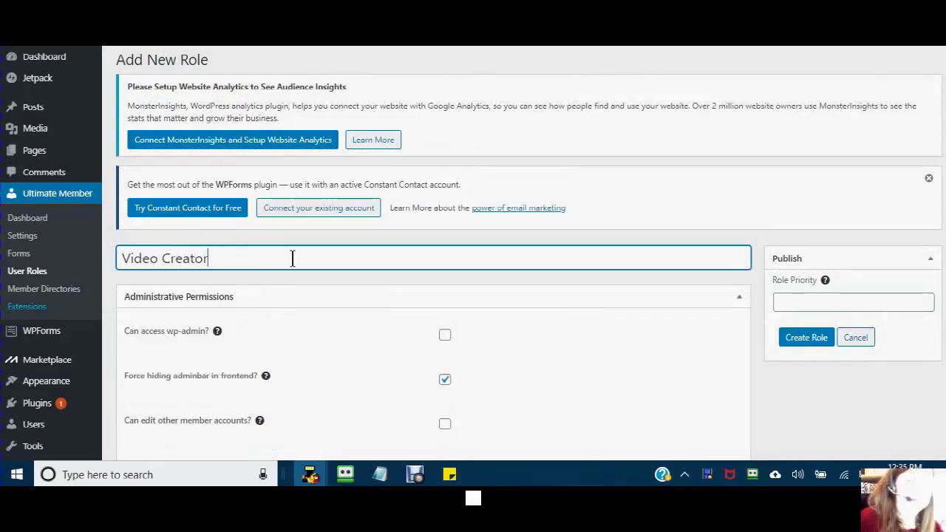
Turn off forced adminbar hiding in the frontend for the Video Creator role and allow its members to edit their profile.
scroll(421, 177, down, 3)
click(444, 167)
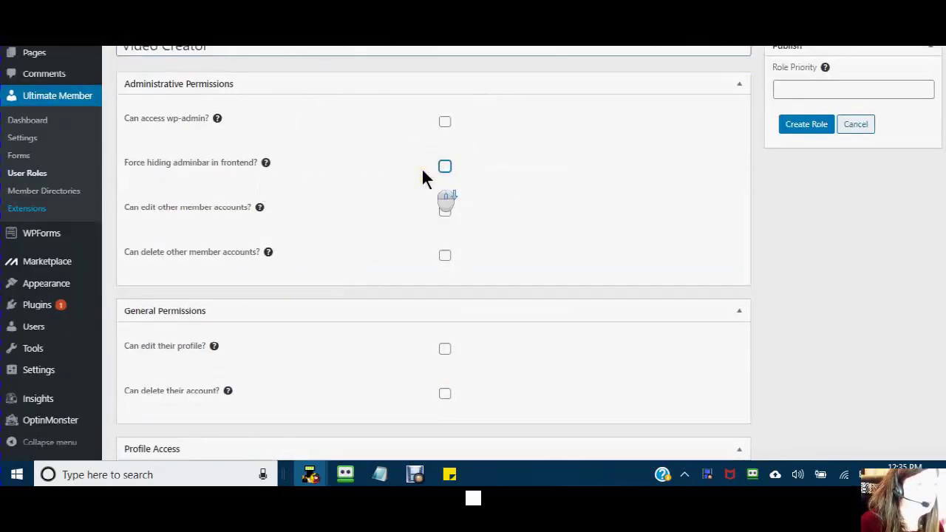
scroll(423, 177, down, 3)
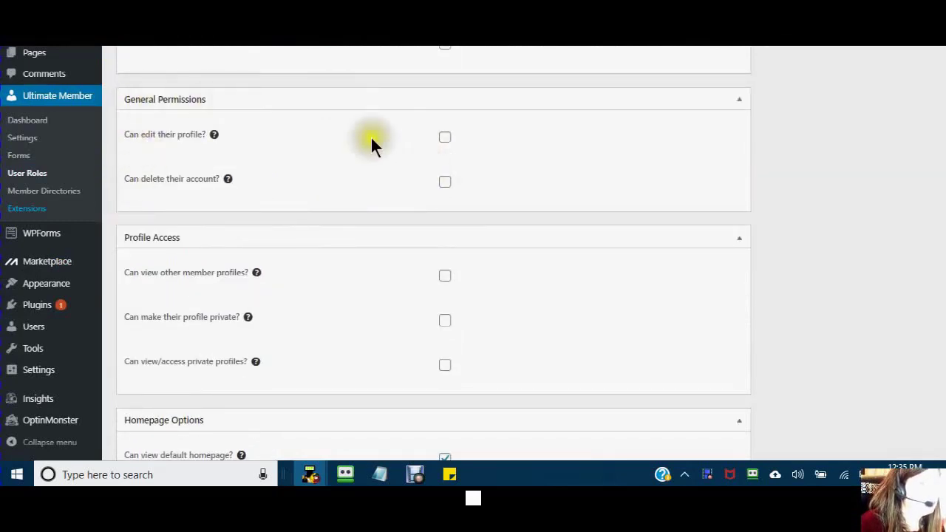
click(444, 138)
Set the role's registration status to Require Email Activation and log users in after they validate the activation link.
scroll(325, 140, down, 6)
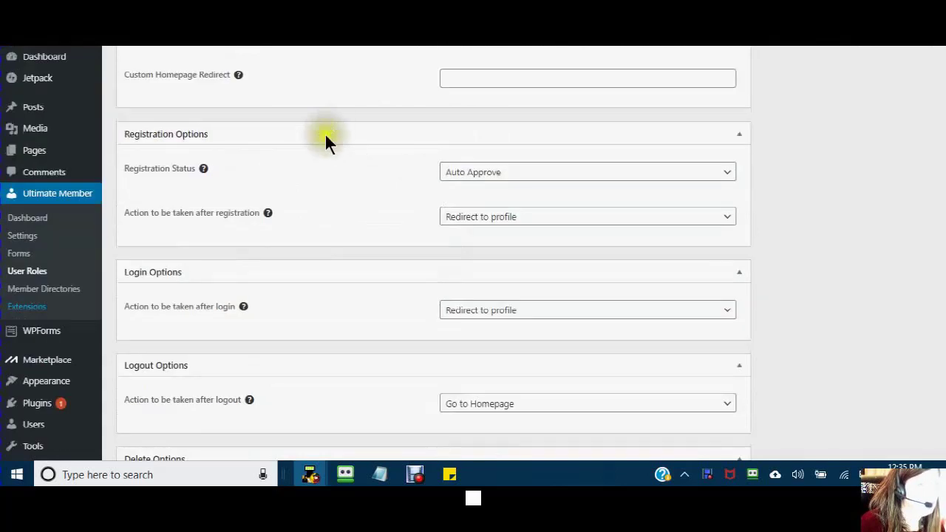
scroll(347, 141, down, 1)
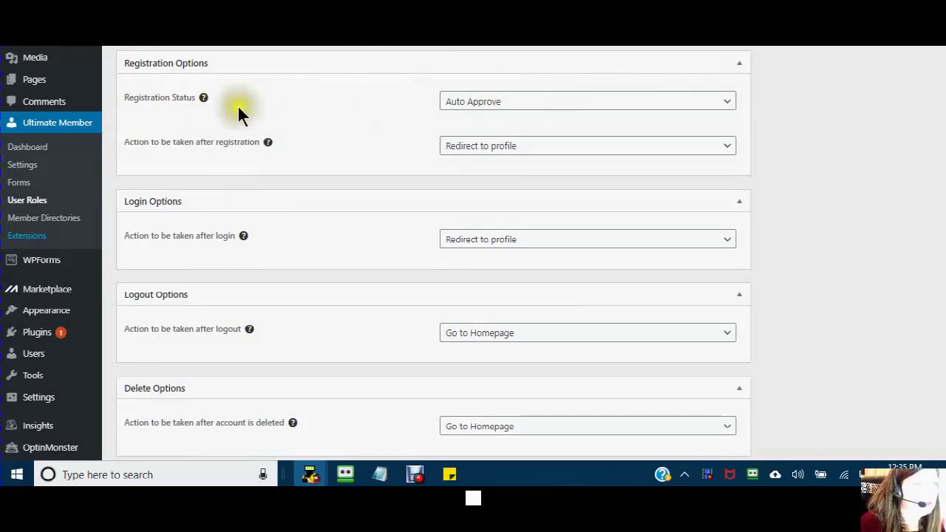
click(728, 104)
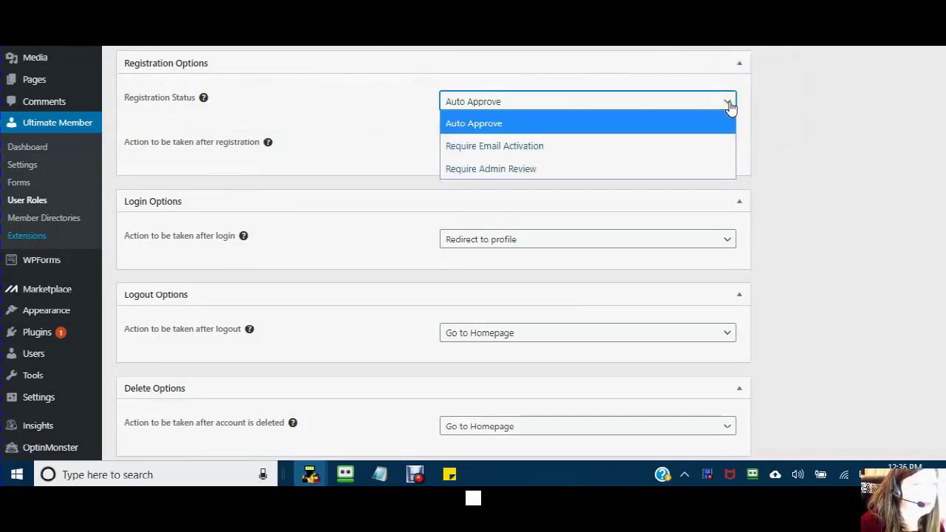
click(458, 146)
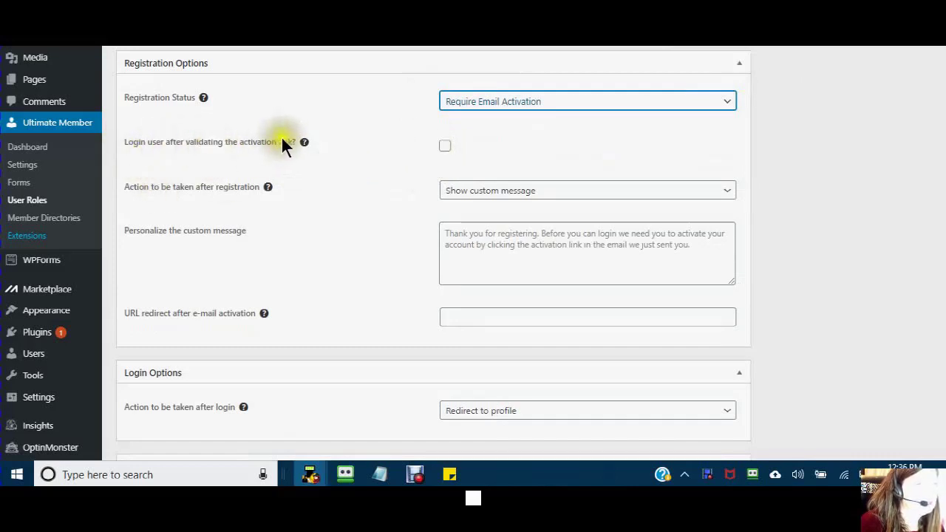
click(446, 146)
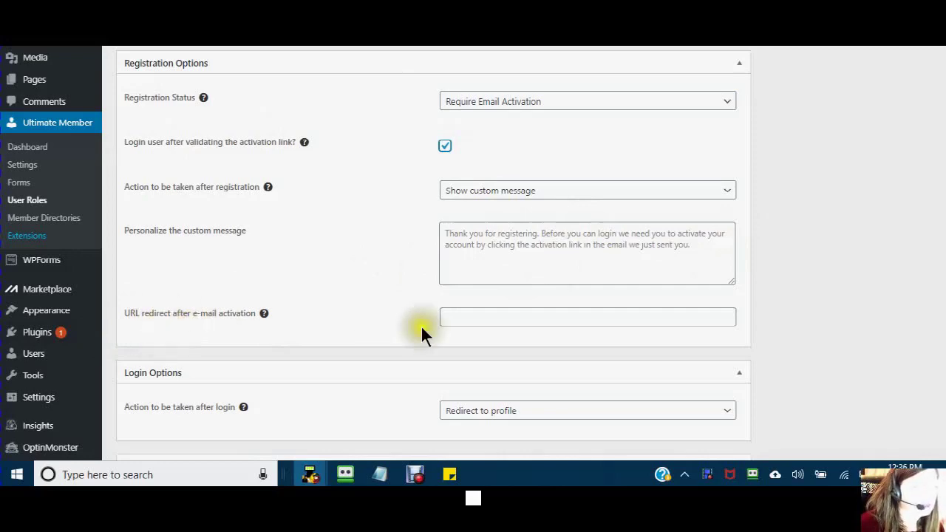
click(453, 316)
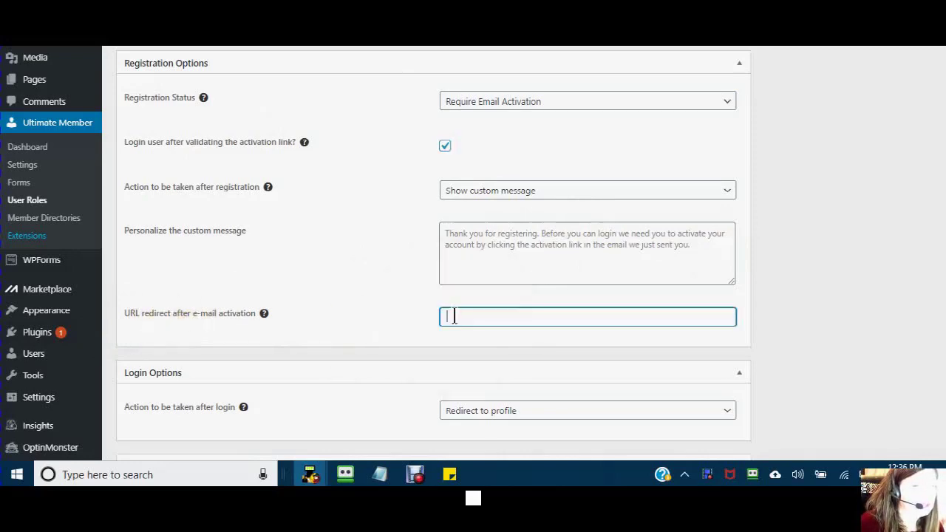
Choose Redirect to profile as the action taken after login.
scroll(371, 271, down, 4)
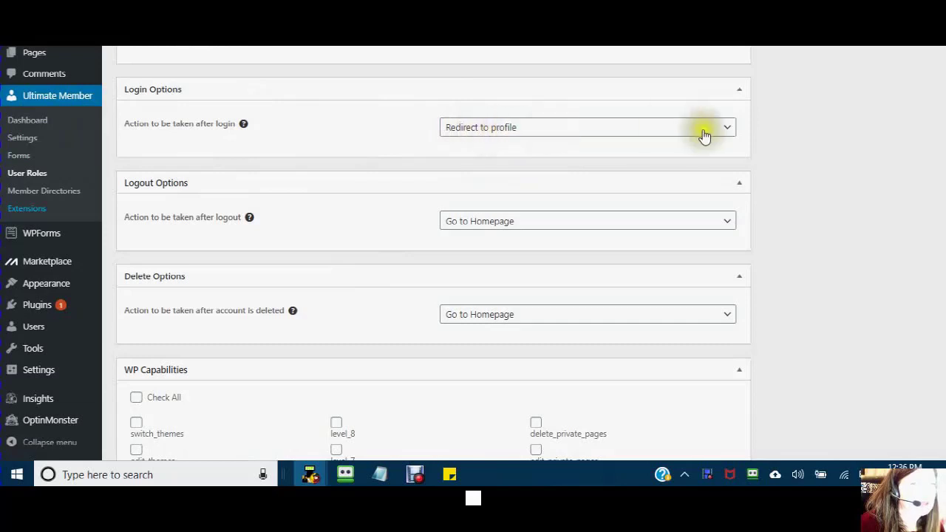
click(728, 129)
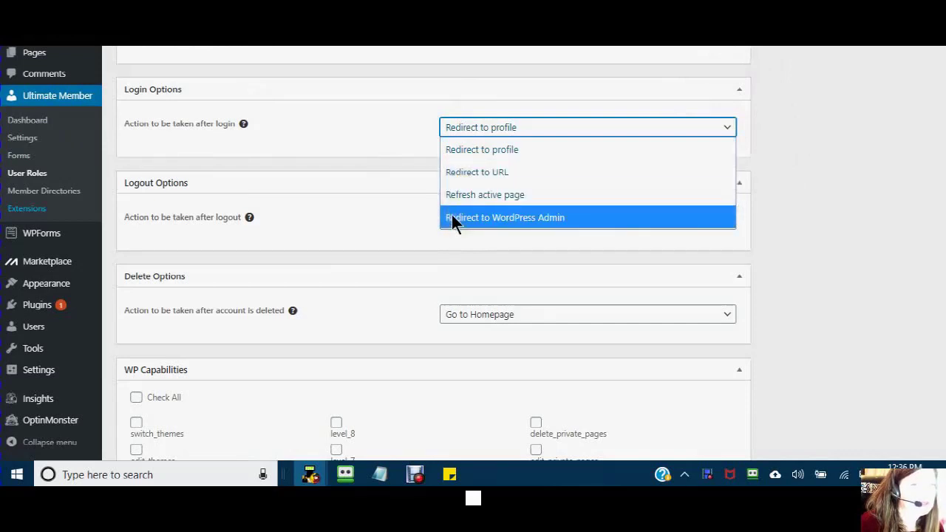
click(454, 151)
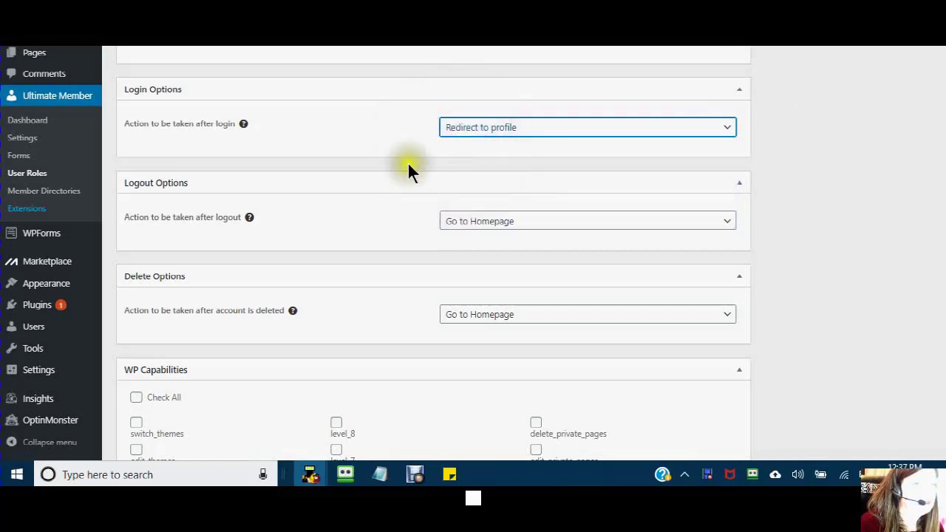
Grant the publish_posts WP capability and create the Video Creator role.
scroll(332, 214, down, 4)
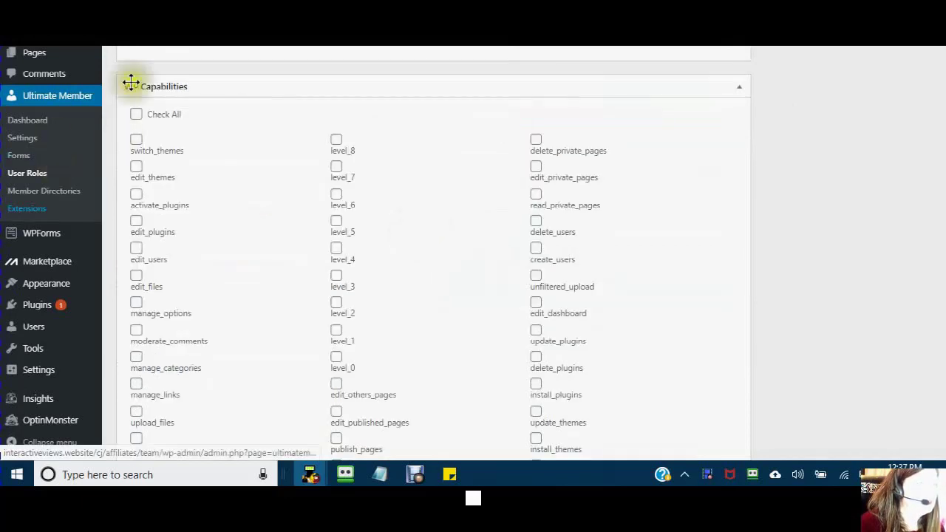
scroll(249, 169, down, 4)
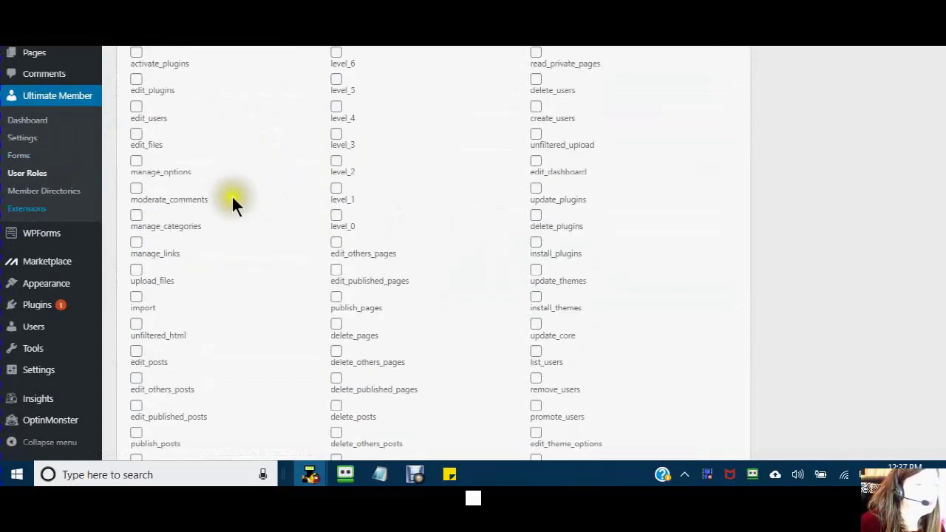
scroll(232, 210, down, 1)
scroll(225, 214, up, 5)
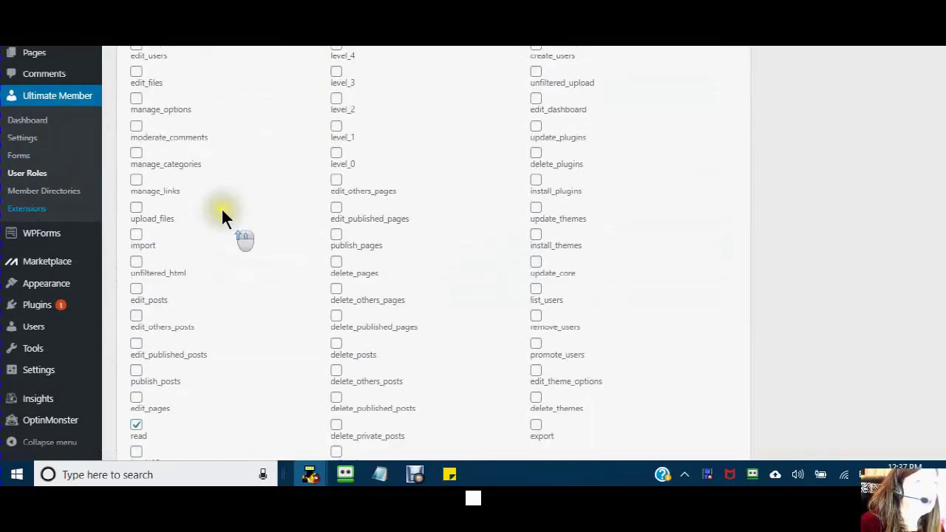
scroll(226, 218, up, 1)
scroll(358, 172, down, 5)
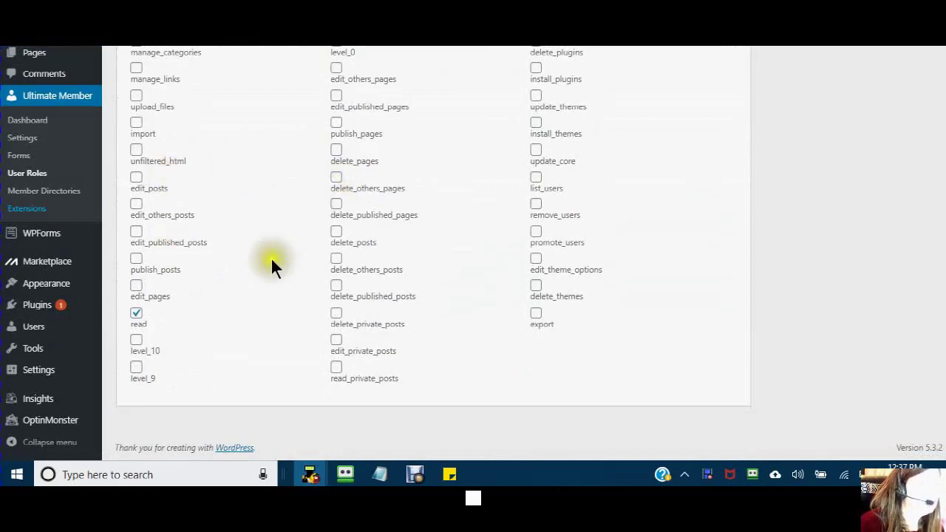
click(136, 258)
click(809, 308)
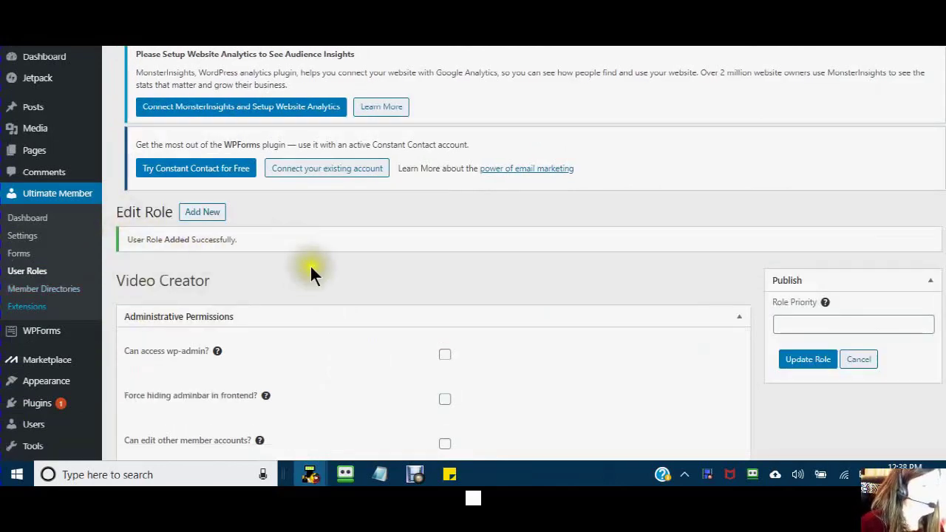
Start another new user role and title it "New Subscriber".
scroll(303, 274, down, 3)
scroll(302, 274, up, 2)
click(207, 147)
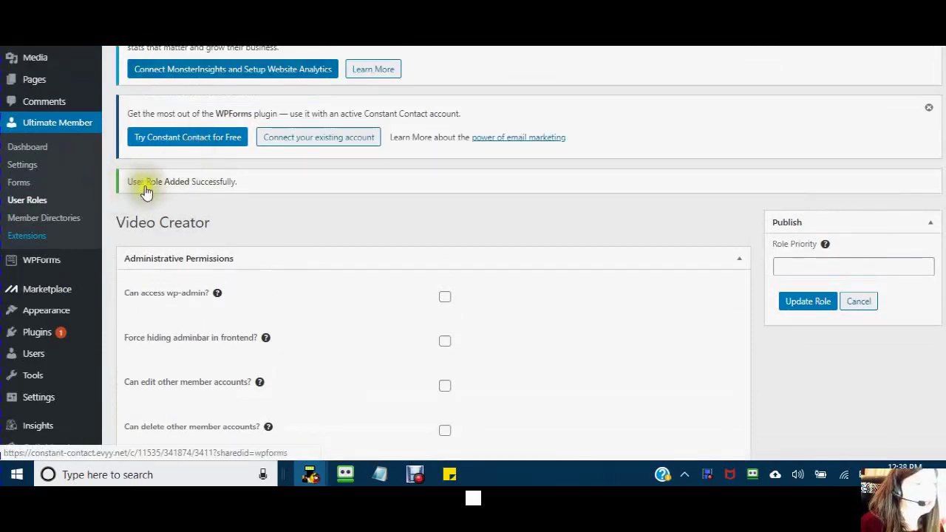
scroll(155, 221, up, 1)
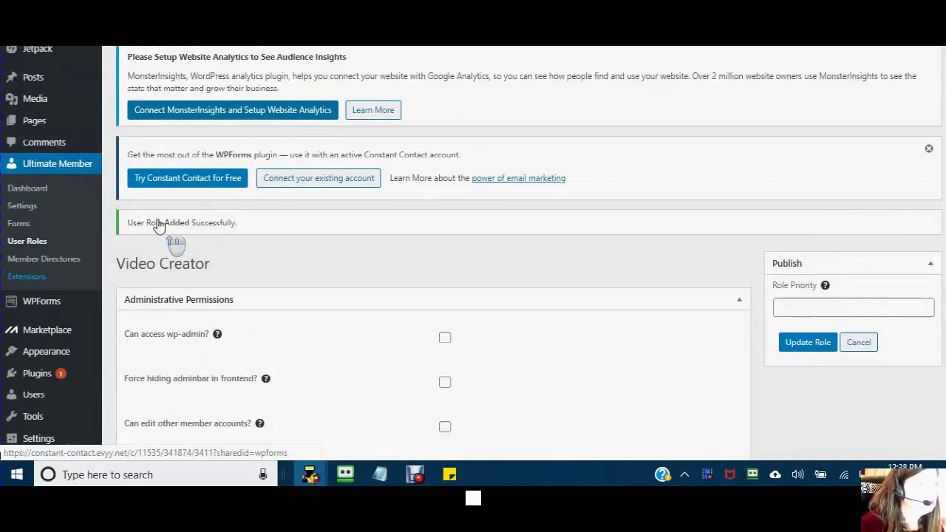
click(203, 59)
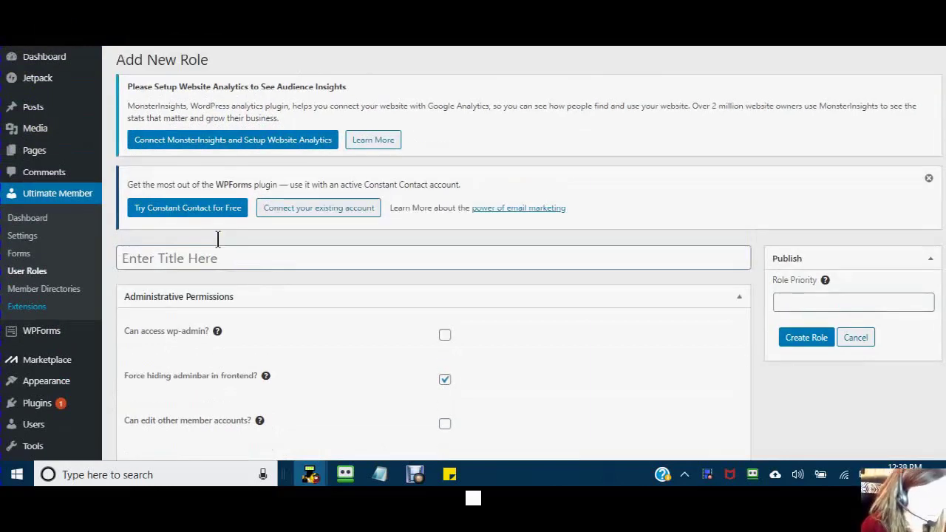
click(128, 258)
text(New Subscriber)
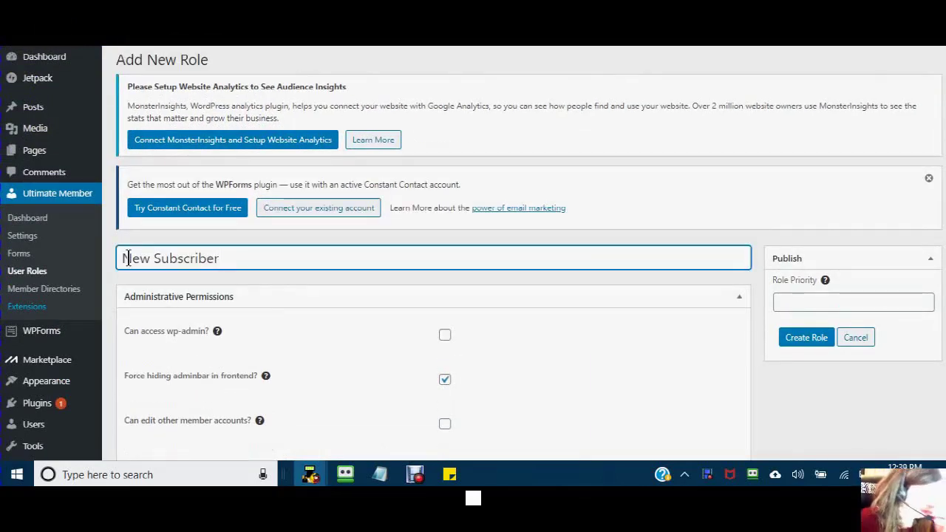
Allow members of the New Subscriber role to edit their profile and delete their account.
scroll(227, 118, down, 2)
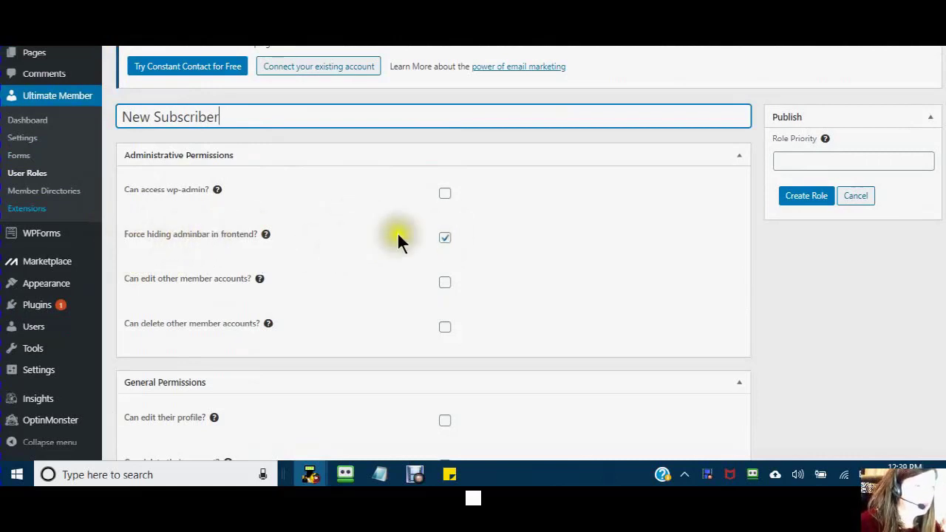
scroll(386, 237, down, 4)
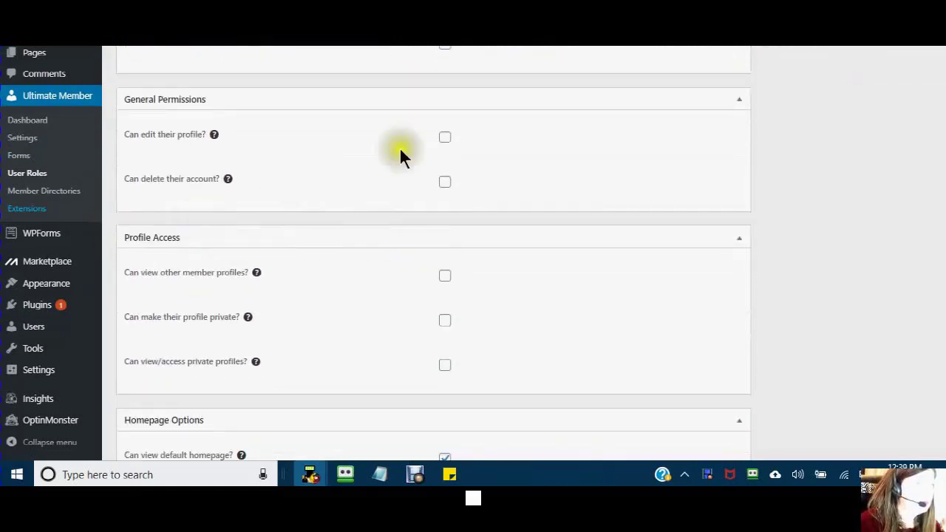
click(445, 141)
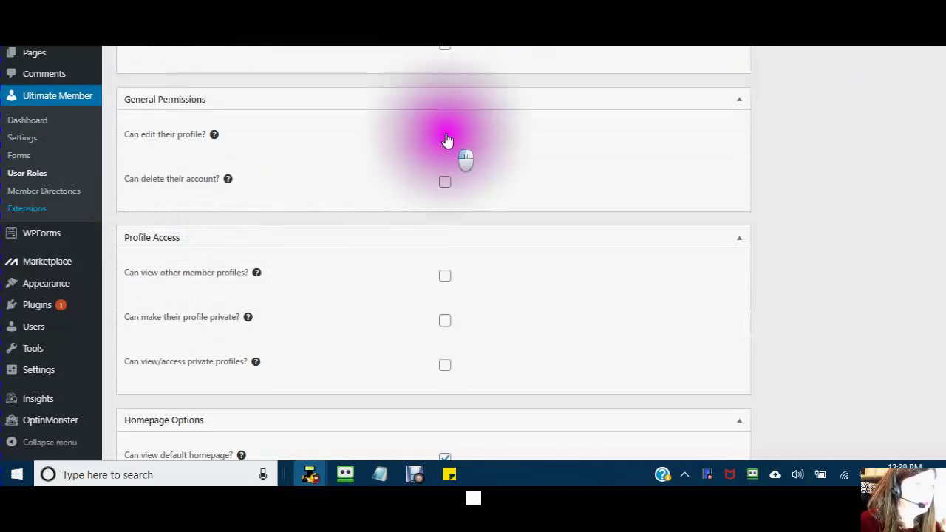
click(448, 186)
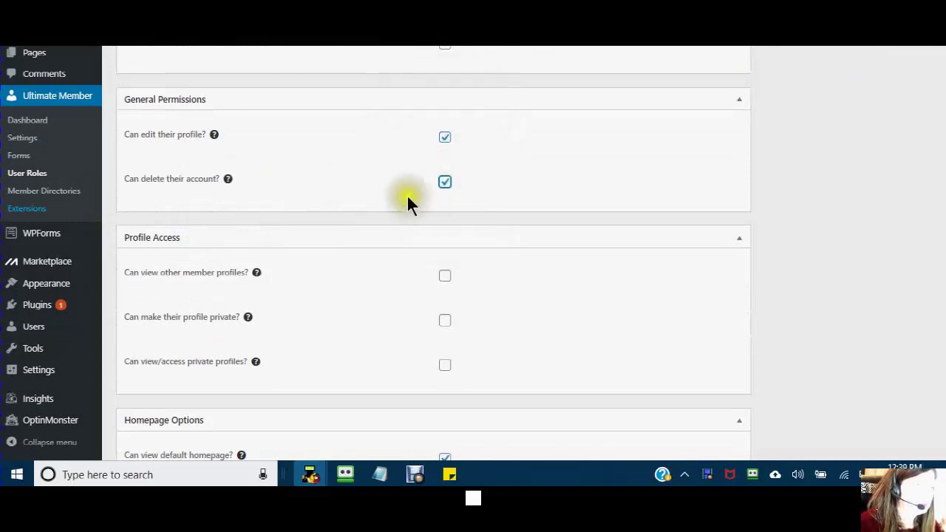
Set the New Subscriber role's registration status to Require Email Activation and log users in after they validate the activation link.
scroll(416, 215, up, 1)
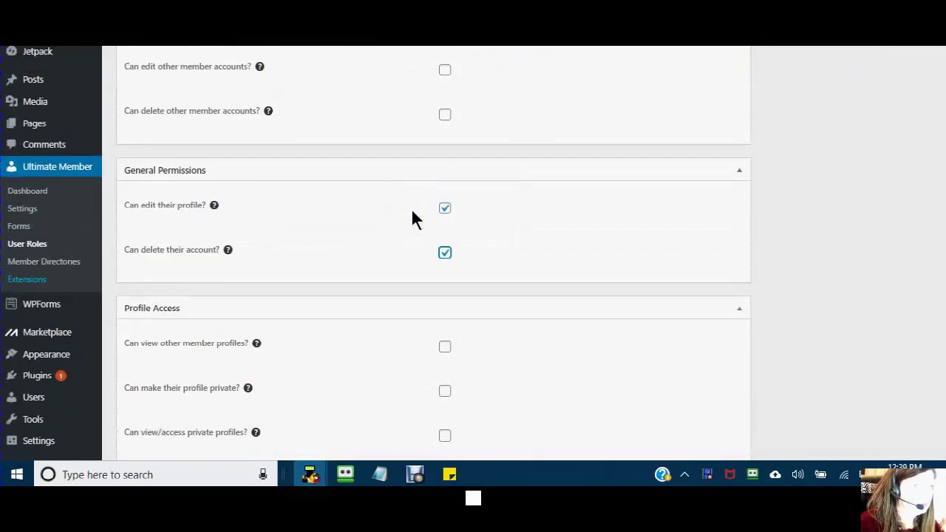
scroll(411, 214, down, 5)
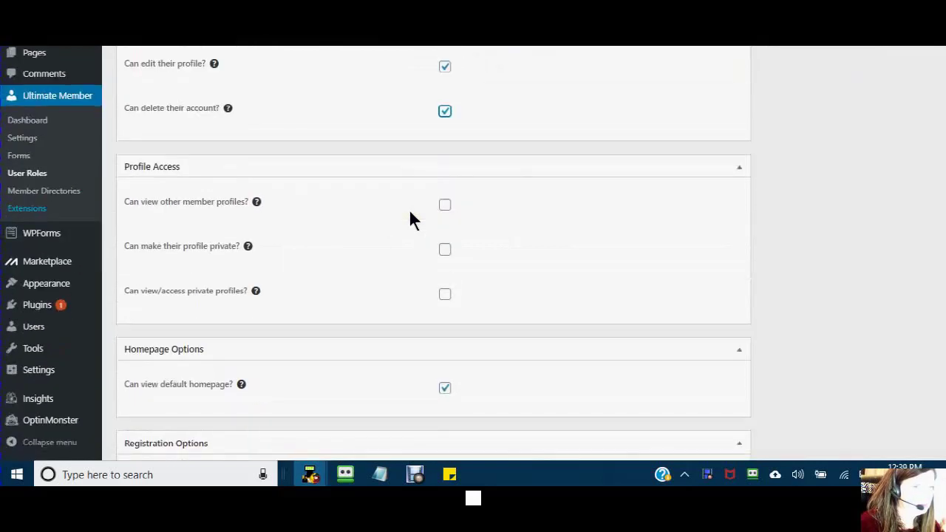
scroll(409, 210, down, 1)
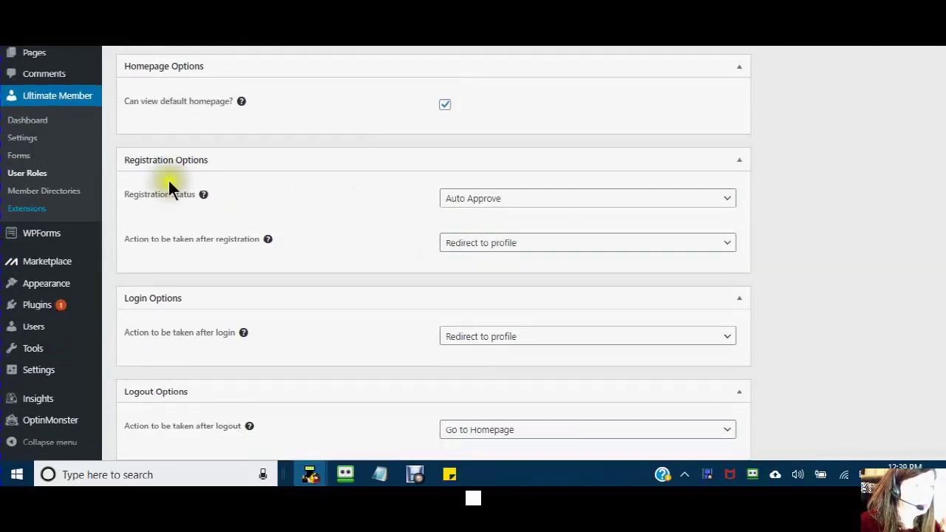
click(730, 203)
click(731, 201)
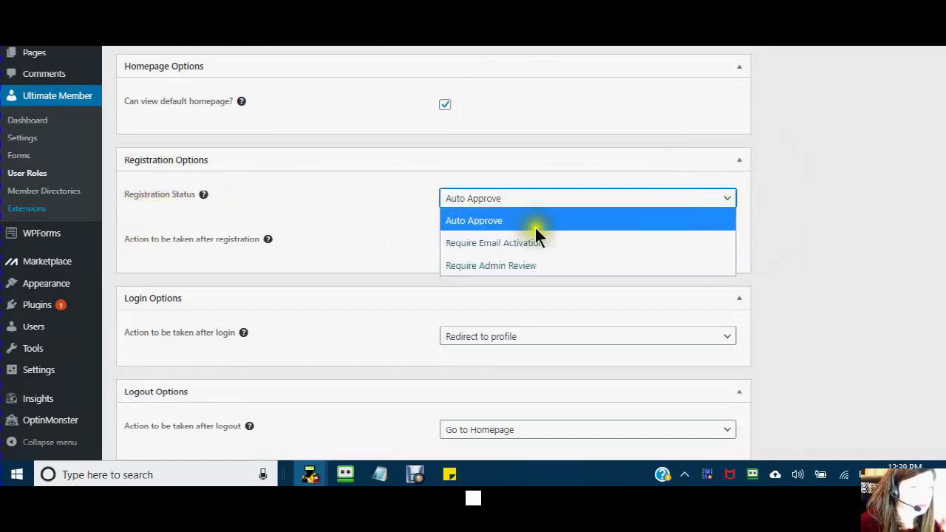
click(482, 241)
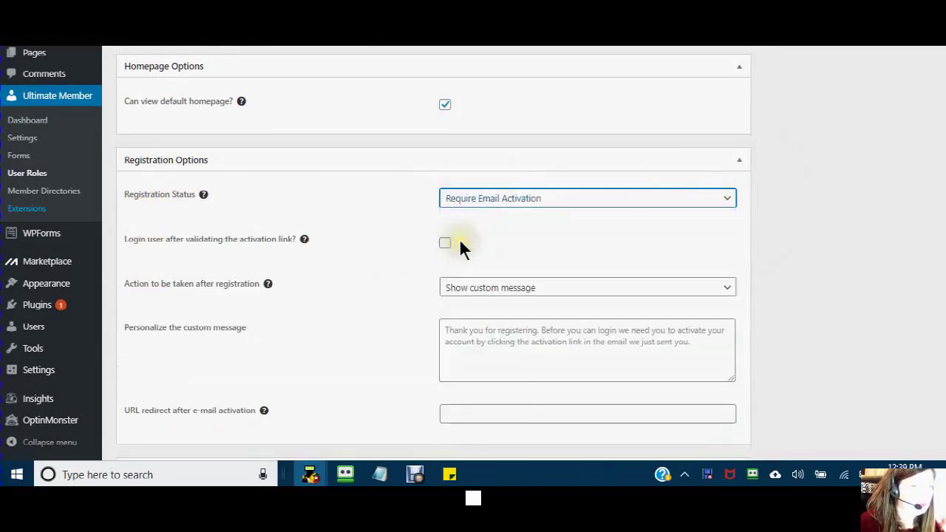
click(444, 245)
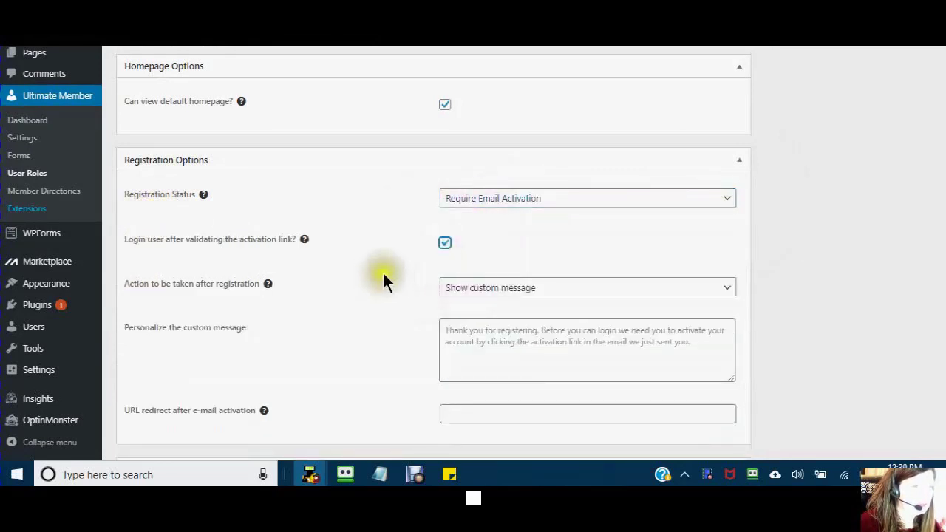
Create the New Subscriber role with its current settings.
scroll(384, 275, down, 2)
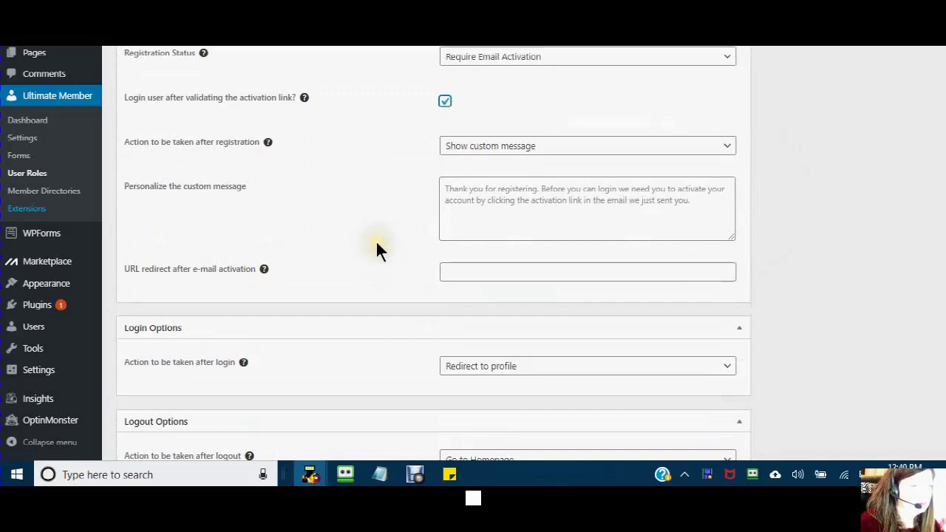
scroll(377, 248, up, 7)
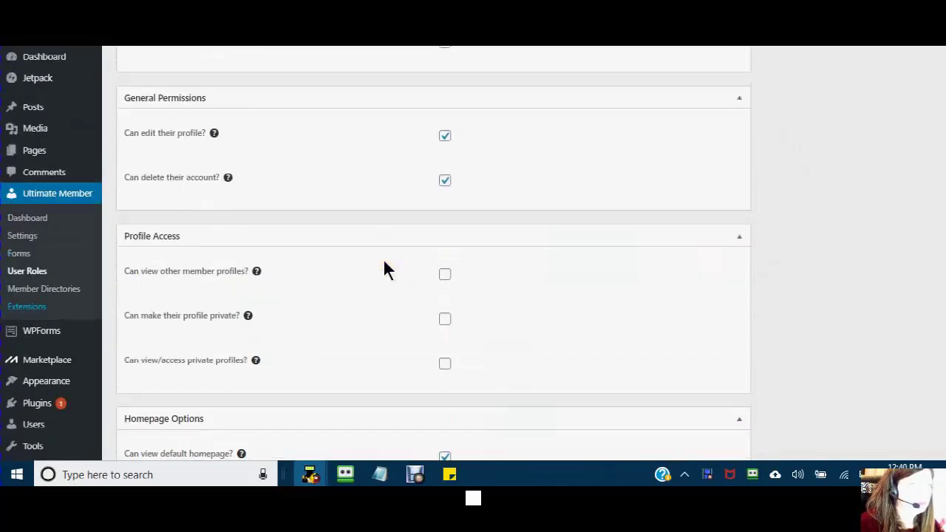
scroll(577, 244, up, 6)
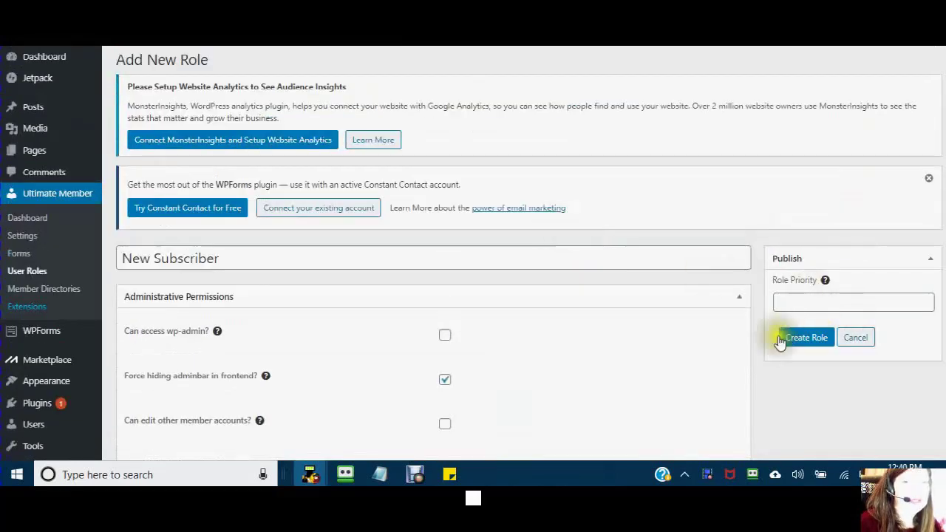
click(807, 338)
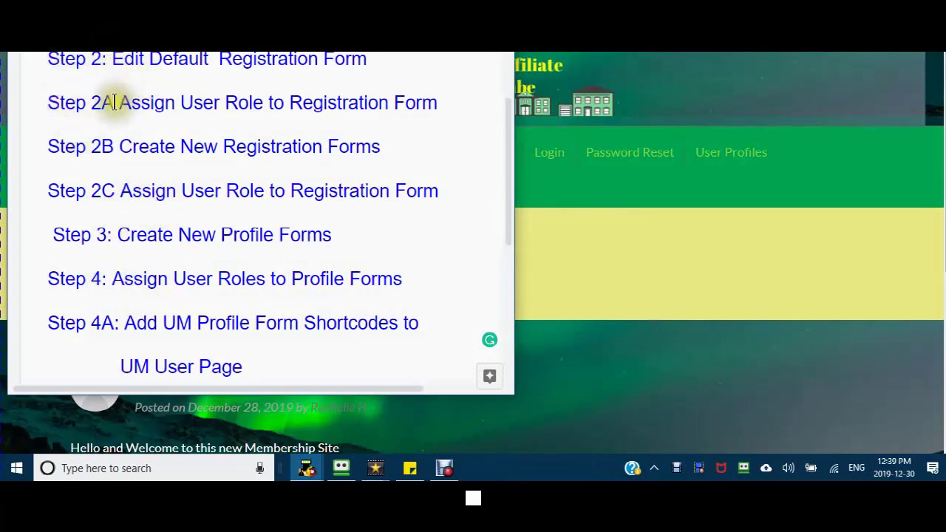
scroll(114, 102, up, 2)
scroll(118, 106, down, 1)
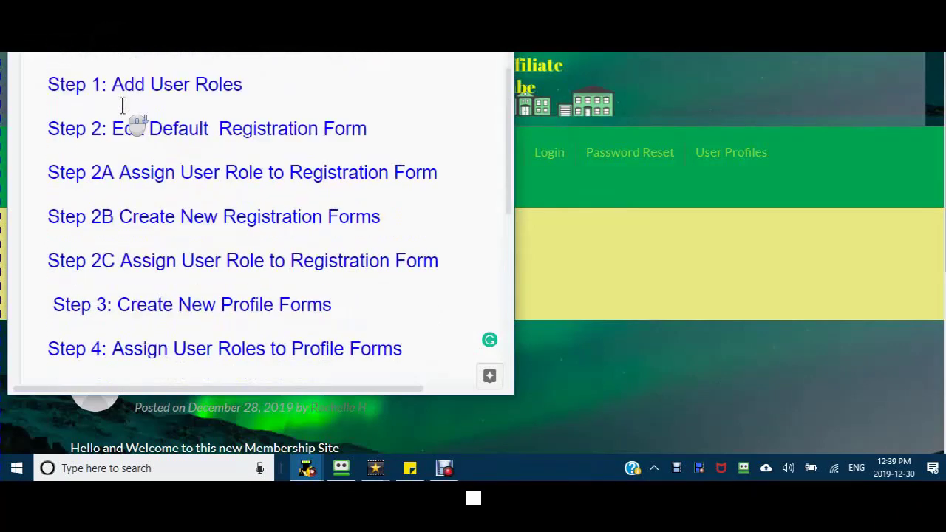
scroll(122, 103, down, 1)
scroll(122, 102, up, 1)
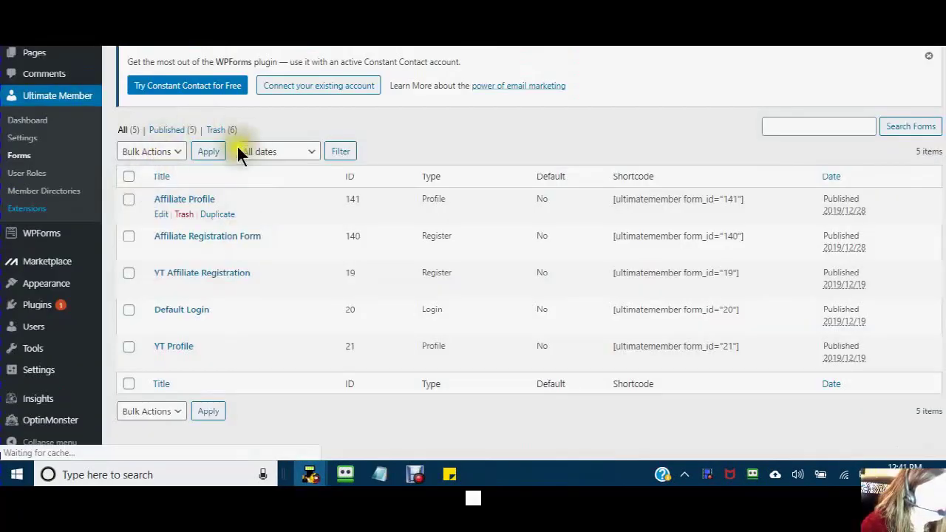
click(232, 215)
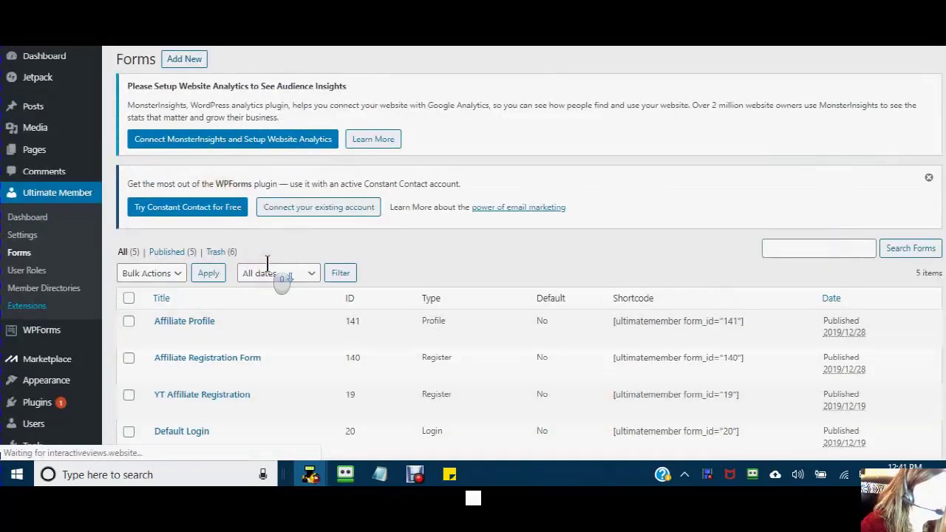
scroll(271, 262, down, 3)
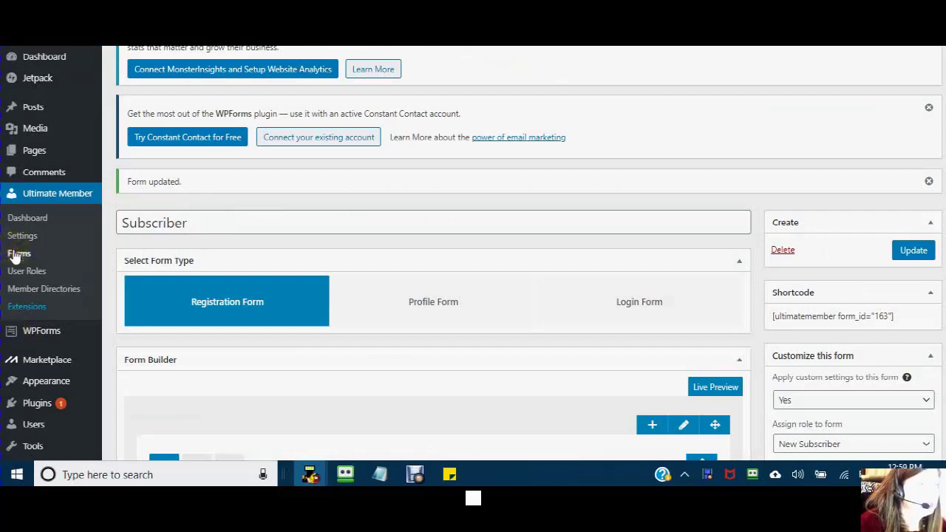
Open the YT Affiliate Registration form, keep custom settings applied to it, and assign it the Video Creator role.
click(16, 255)
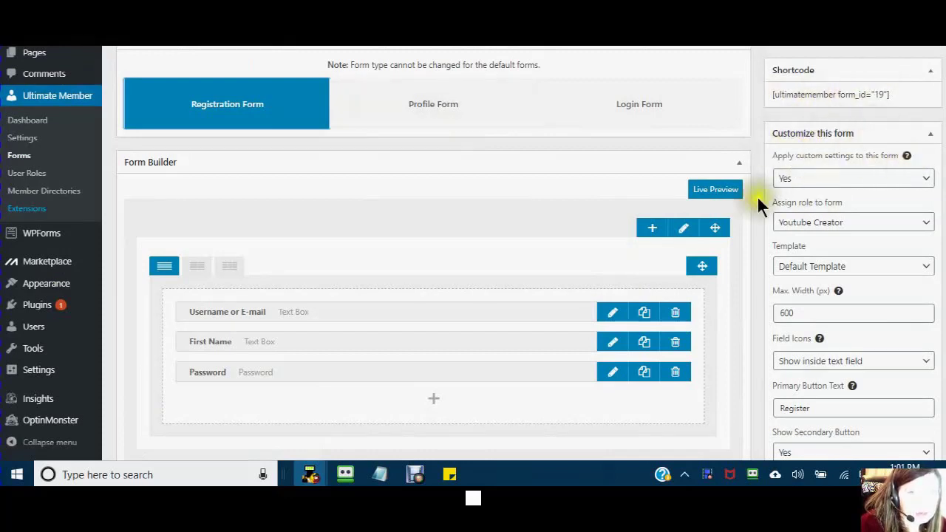
click(927, 180)
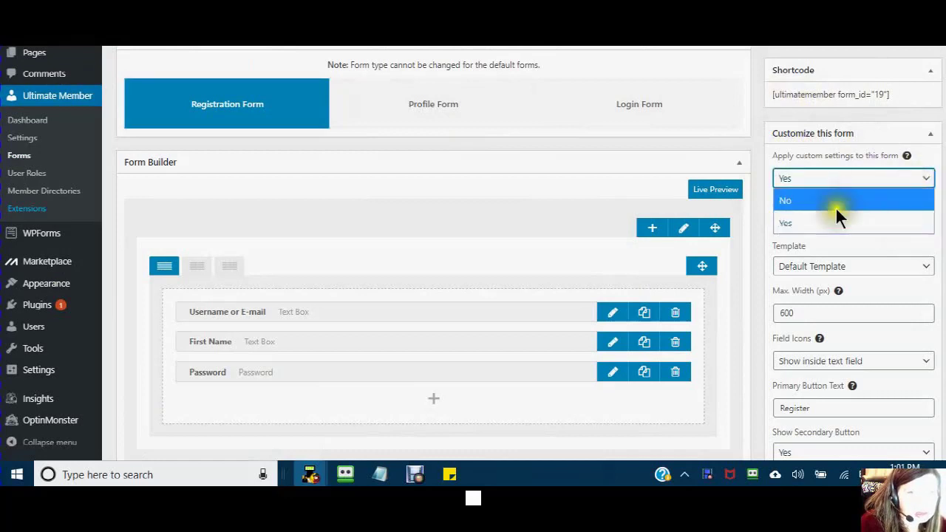
click(798, 226)
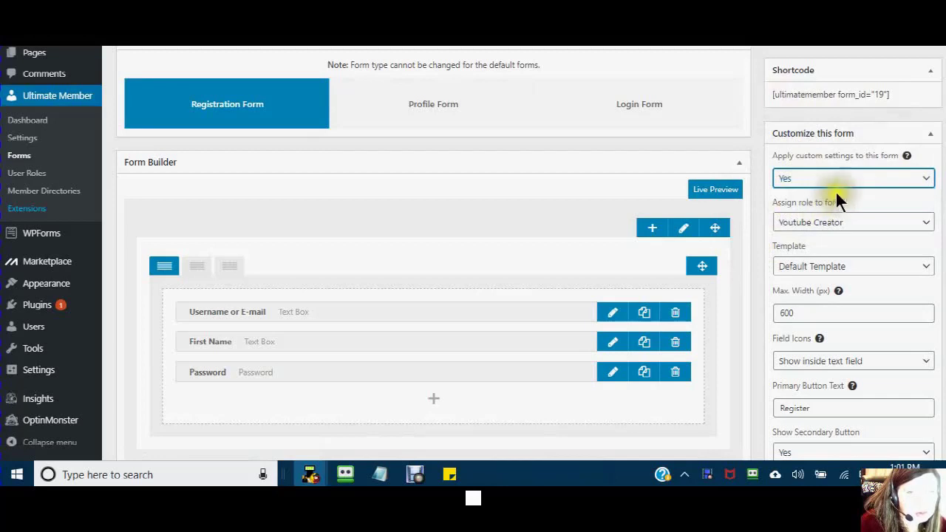
click(926, 223)
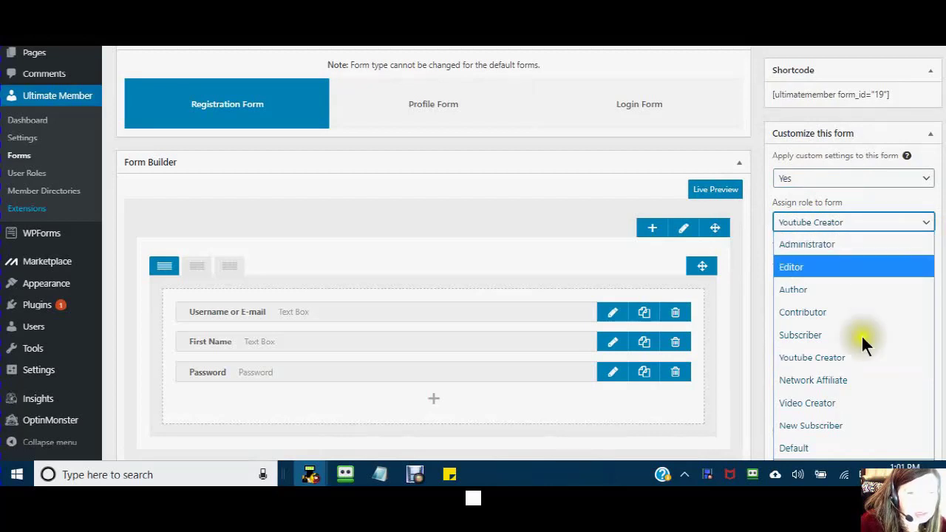
click(809, 402)
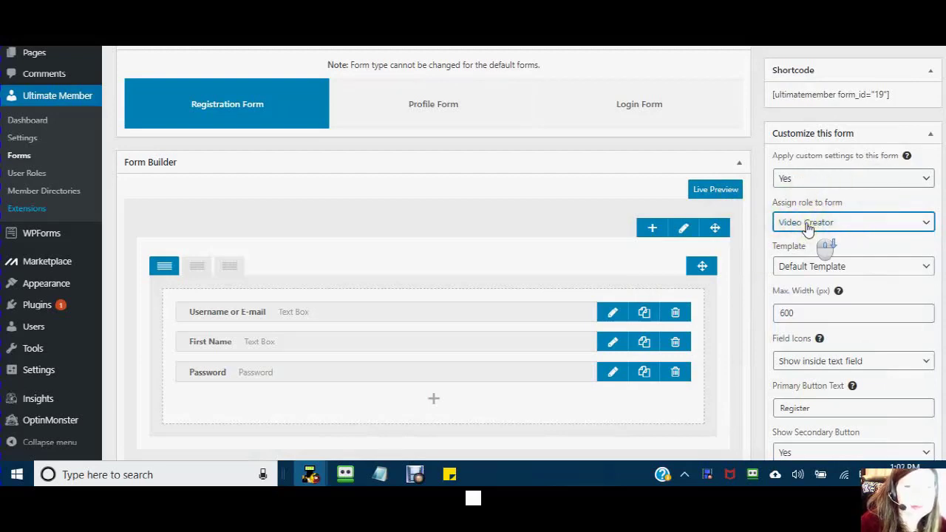
Check the form's remaining button and privacy policy settings and update the YT Affiliate Registration form.
scroll(807, 227, down, 1)
scroll(803, 229, down, 2)
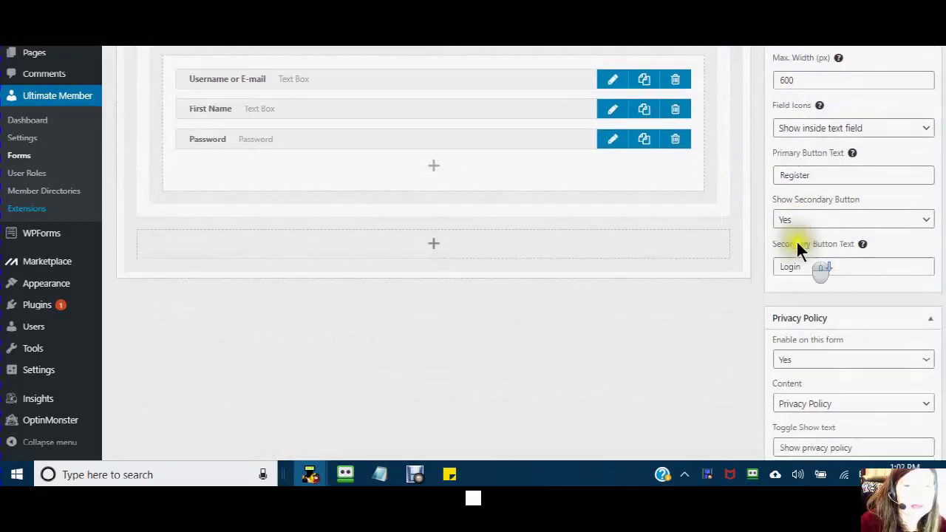
scroll(798, 248, down, 2)
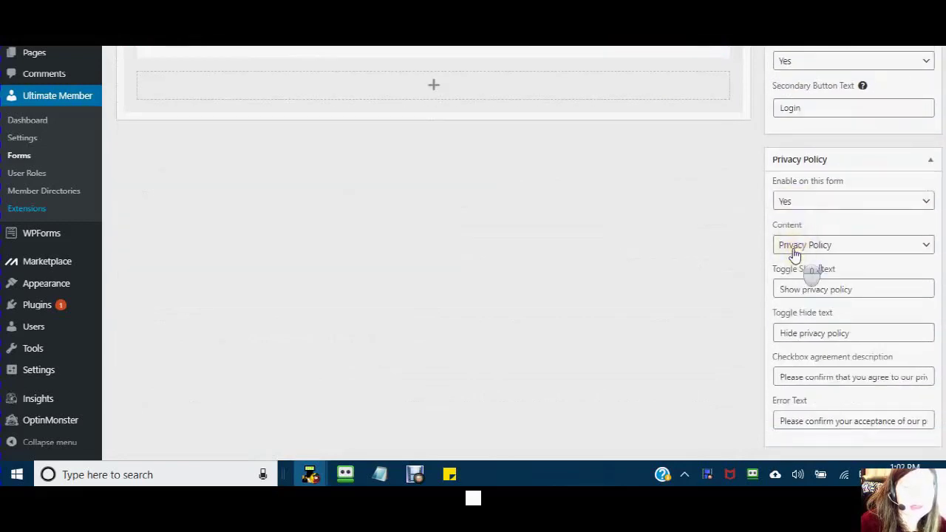
scroll(795, 252, up, 5)
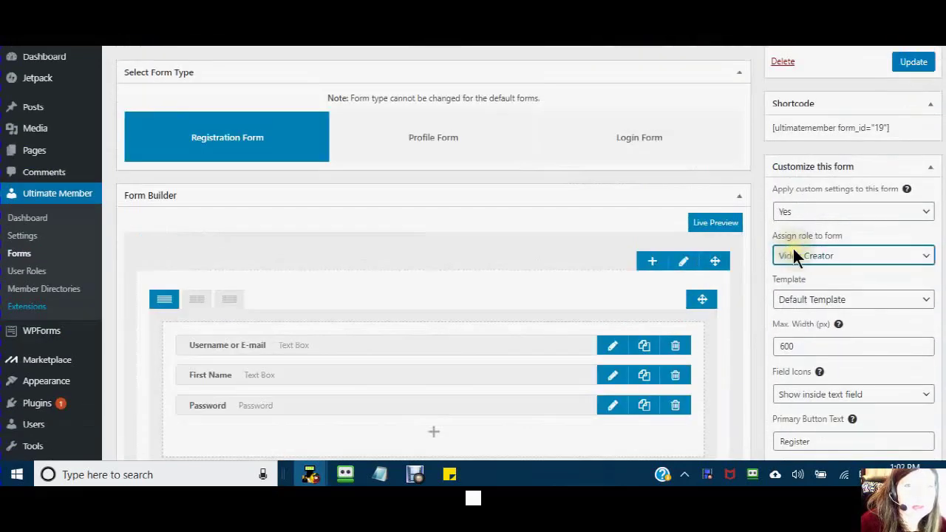
click(914, 63)
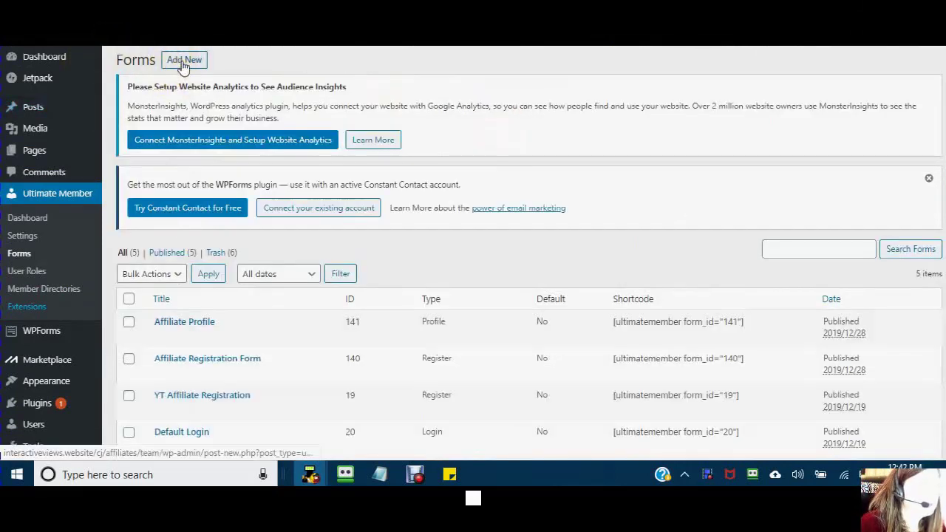
Add a new form of the Registration Form type and title it "Subscriber".
click(183, 65)
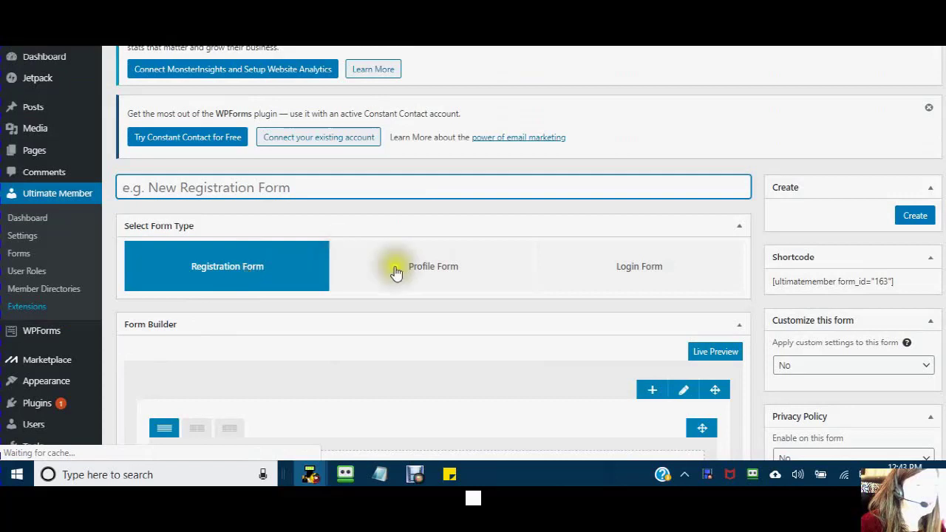
click(439, 275)
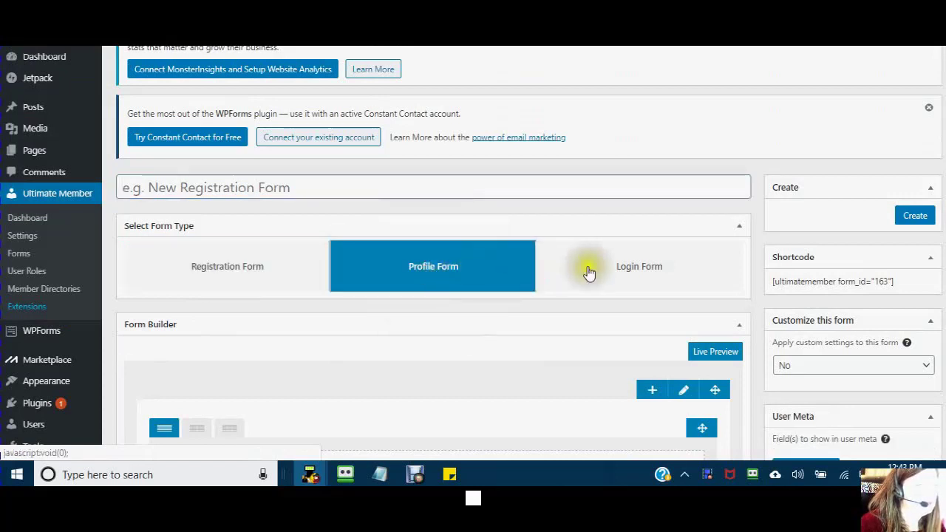
click(630, 270)
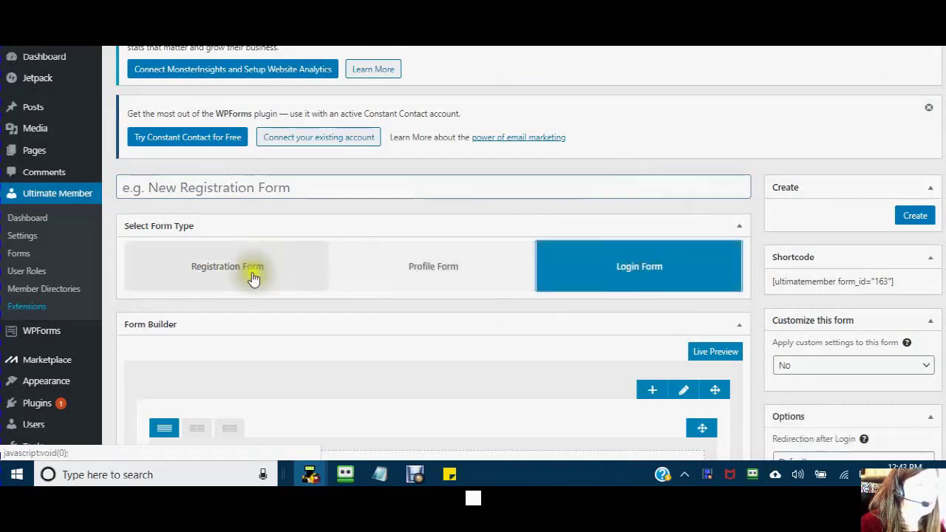
click(216, 272)
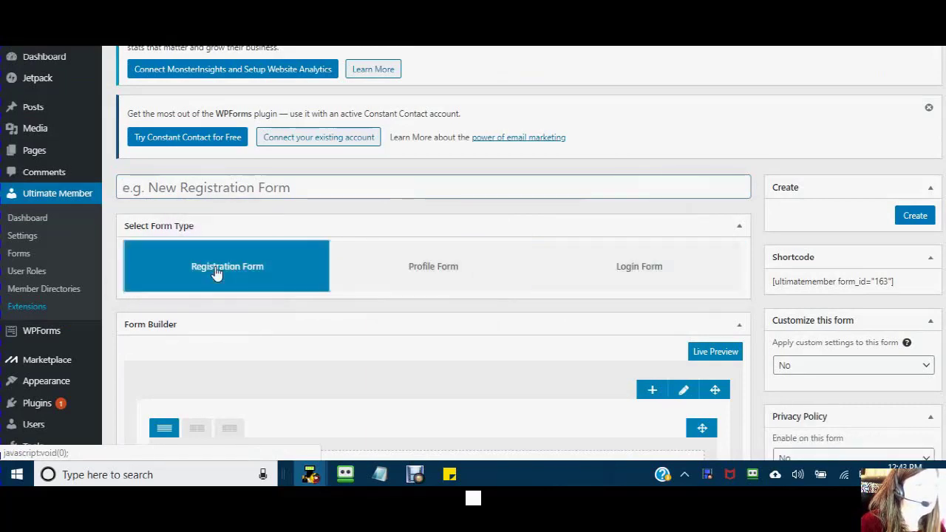
click(122, 184)
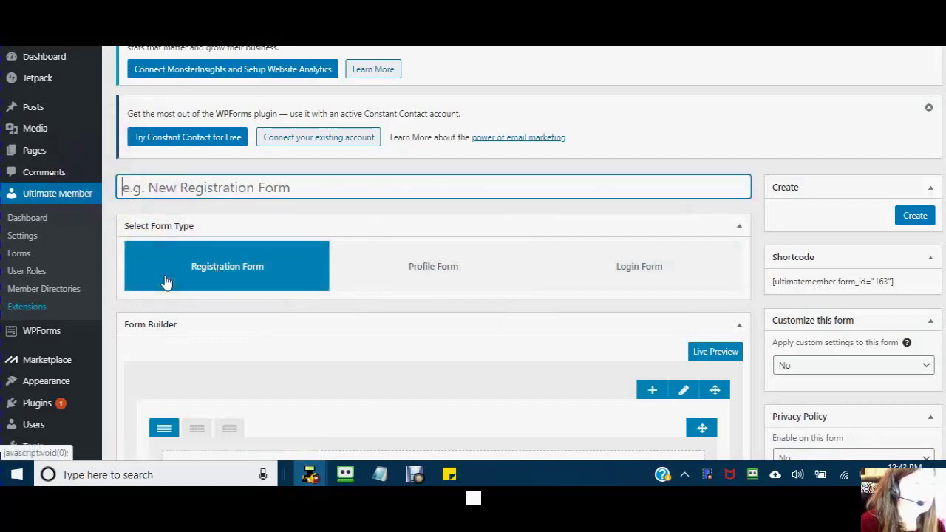
text(Su)
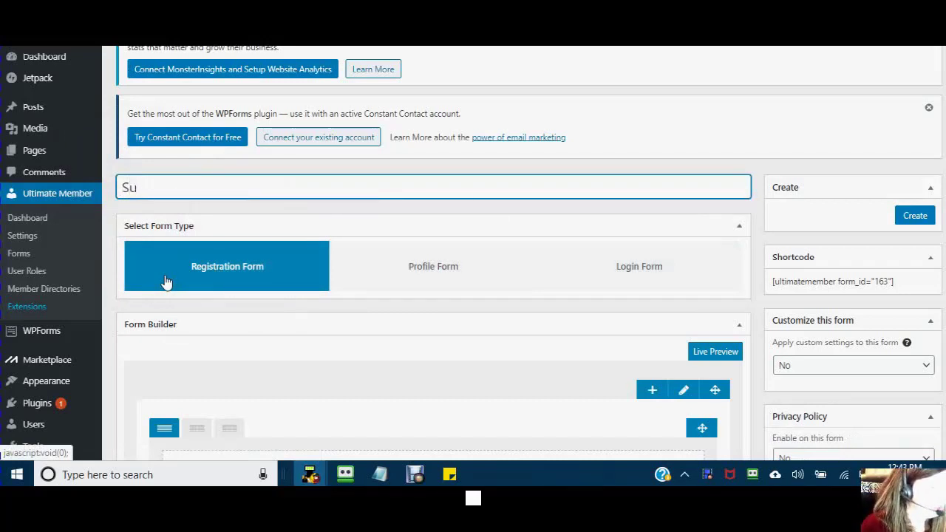
text(bscriber)
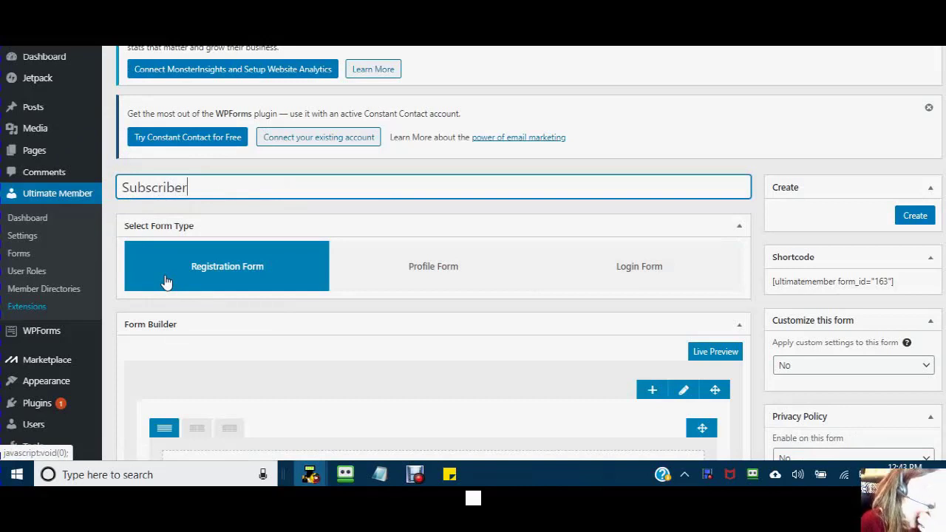
Add a second row below the existing empty one in the Subscriber form's builder.
scroll(650, 216, down, 2)
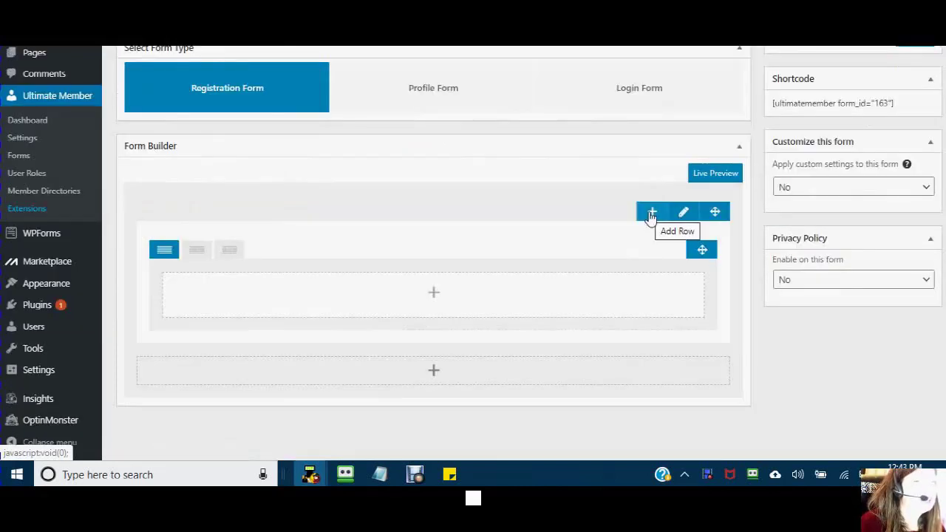
click(651, 215)
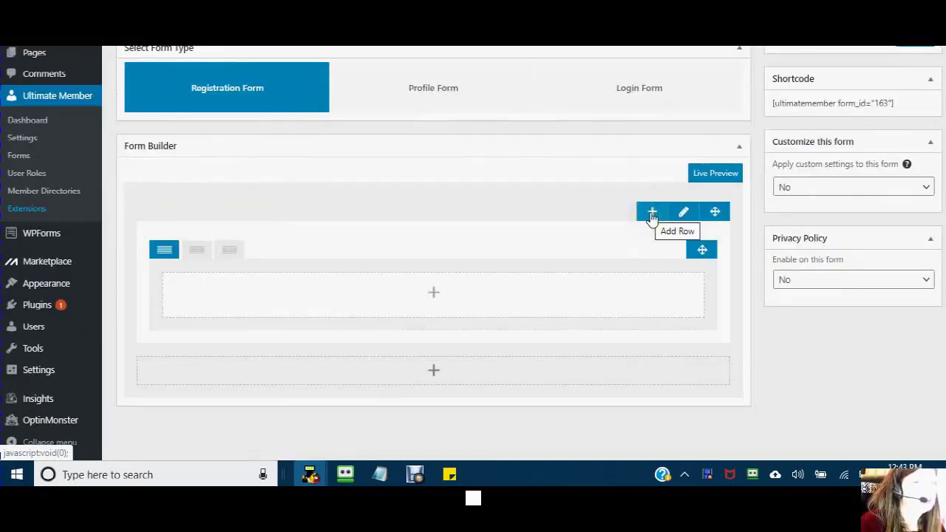
click(651, 216)
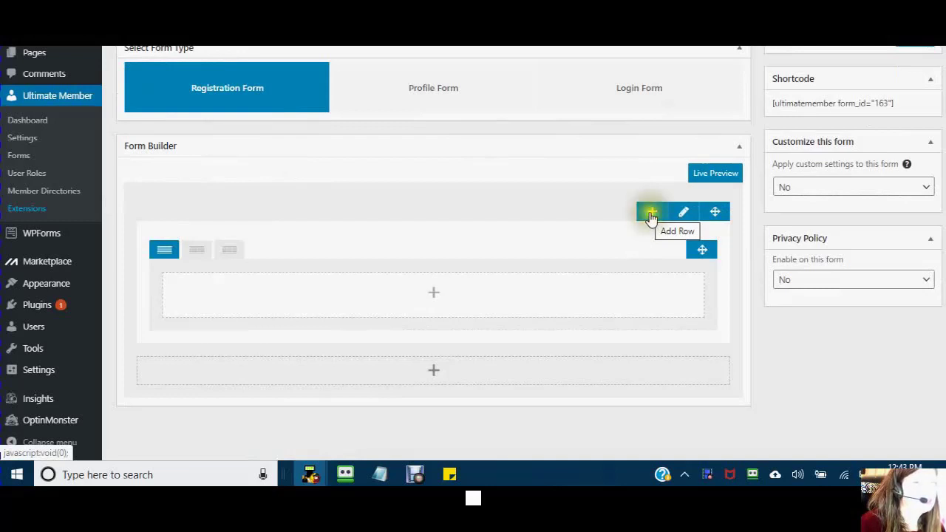
click(653, 215)
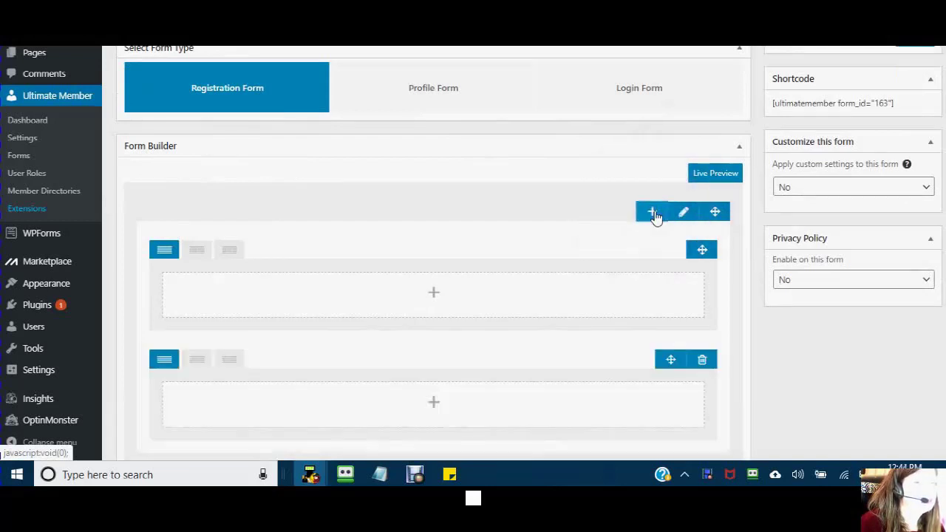
Open the row settings for editing and set the row's background color to green #81d742.
click(682, 214)
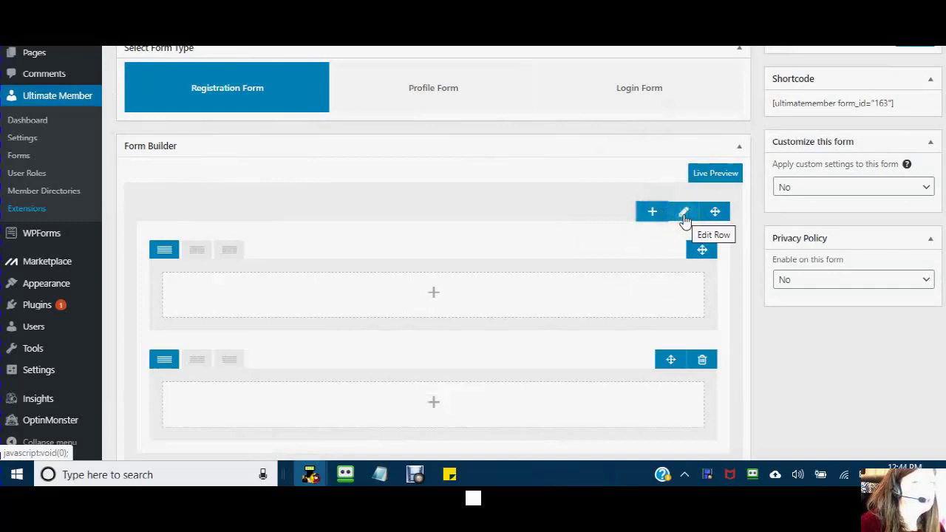
click(683, 217)
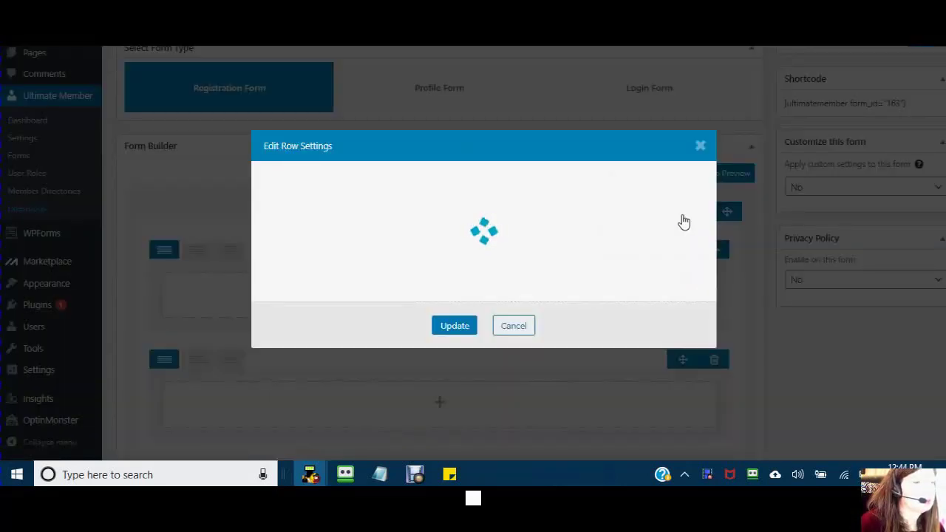
scroll(381, 111, down, 1)
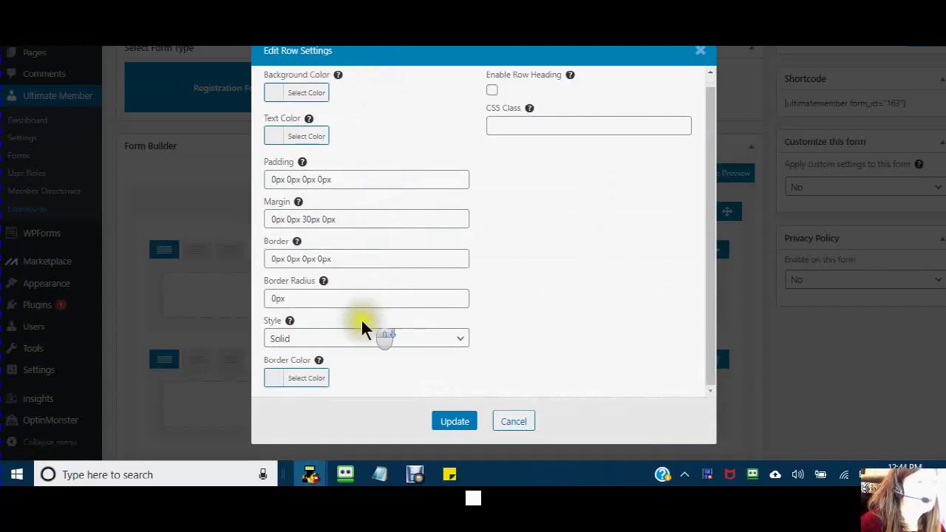
scroll(355, 236, up, 1)
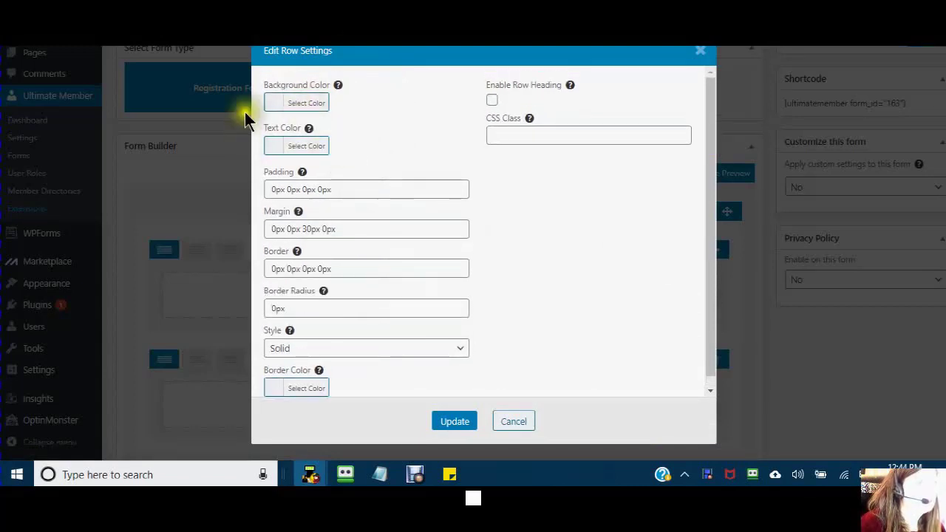
click(270, 110)
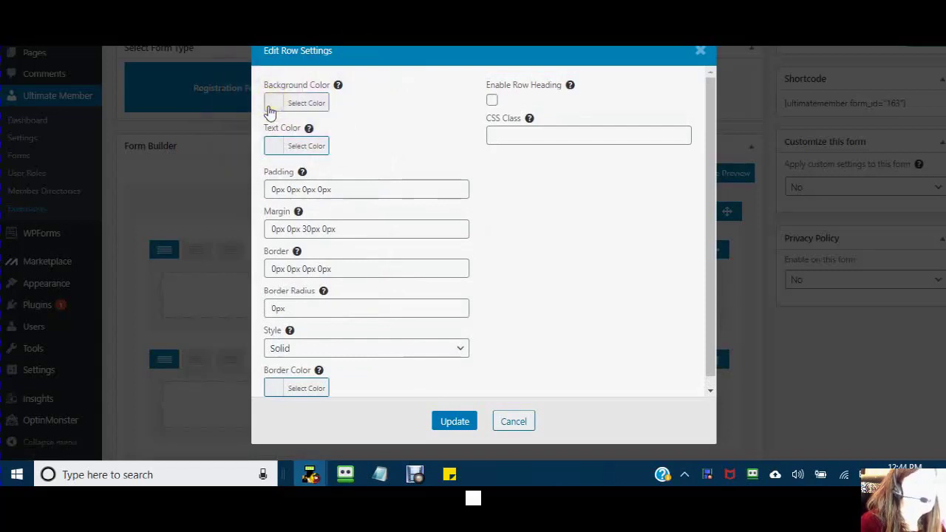
click(271, 108)
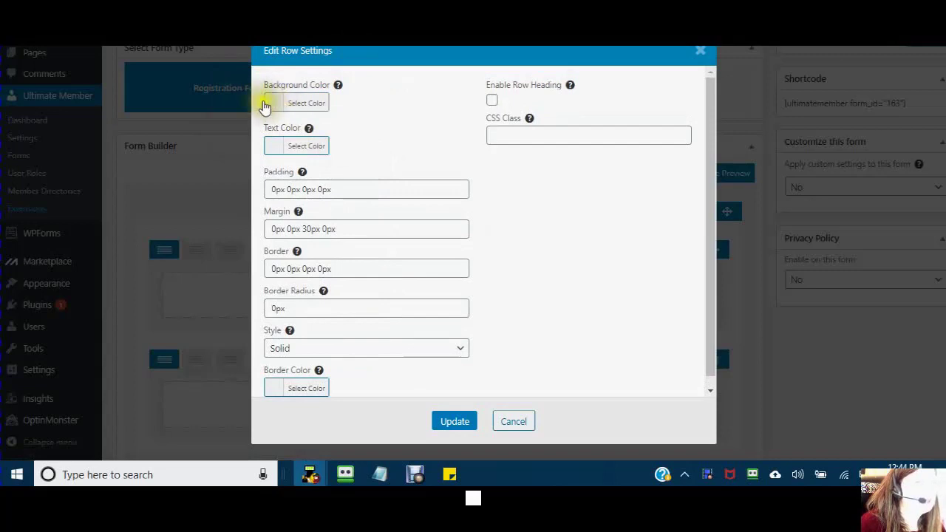
click(271, 108)
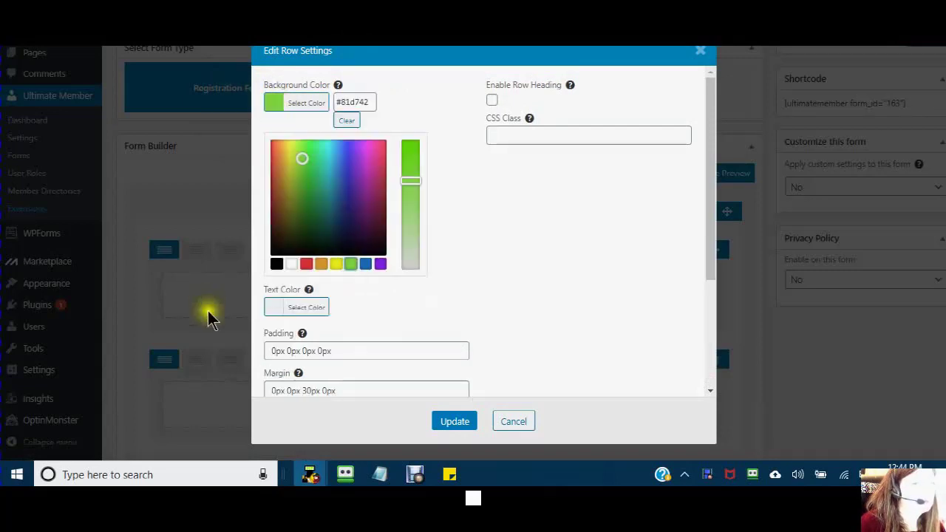
Set the row's text color to black and its border color to green #81d742.
click(273, 314)
scroll(333, 268, down, 3)
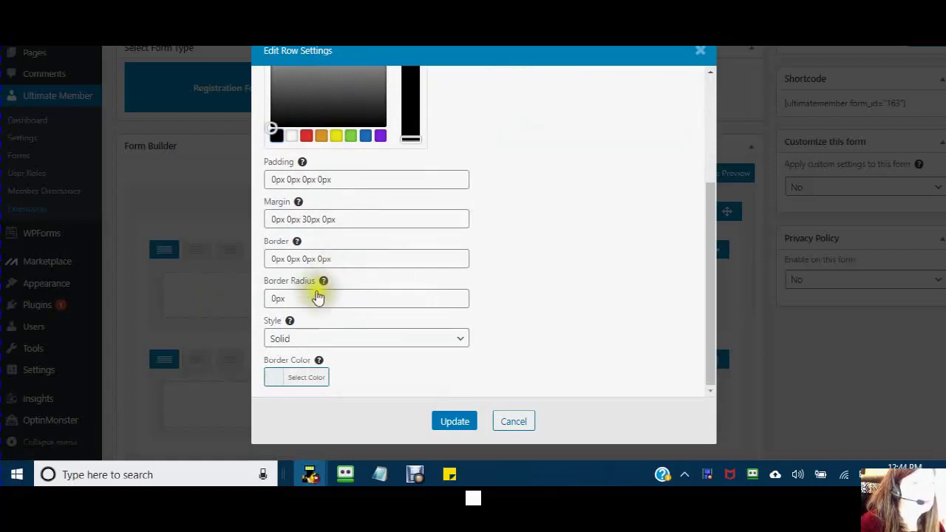
click(274, 378)
scroll(274, 378, down, 2)
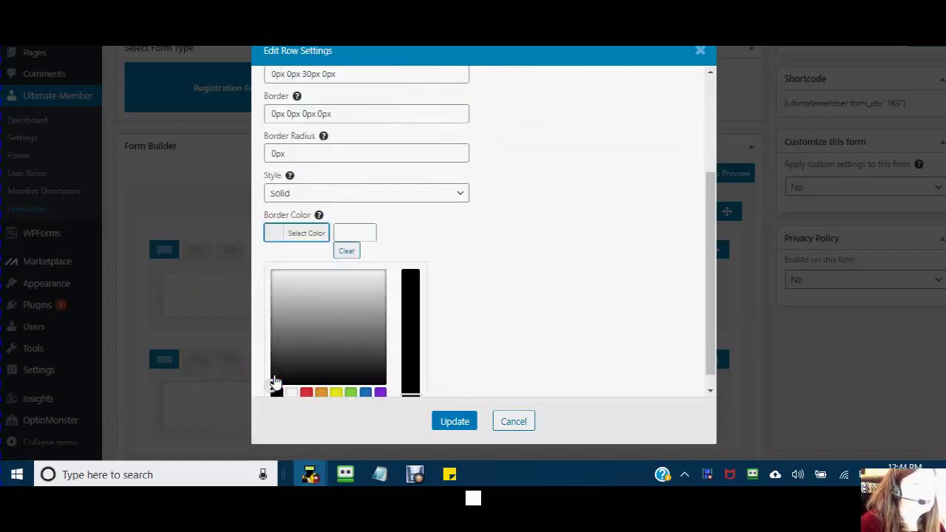
click(349, 394)
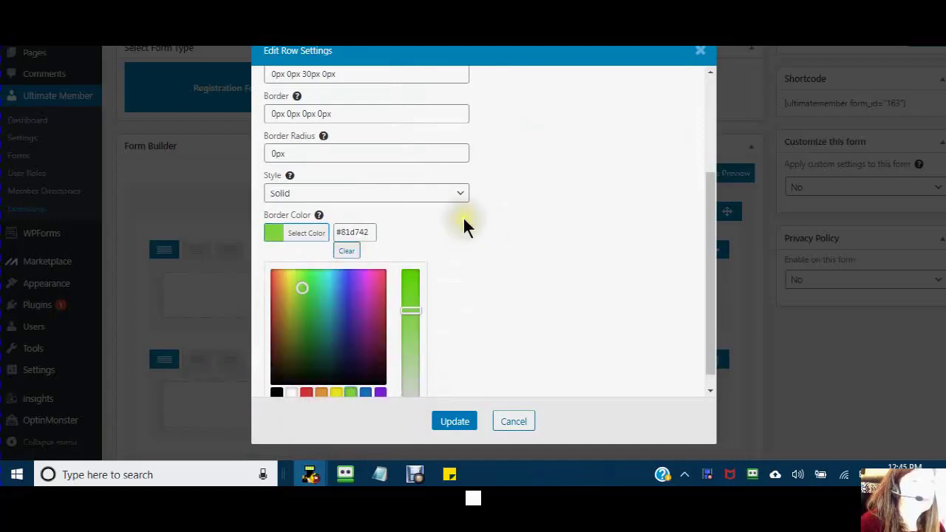
scroll(460, 215, up, 1)
scroll(461, 213, up, 4)
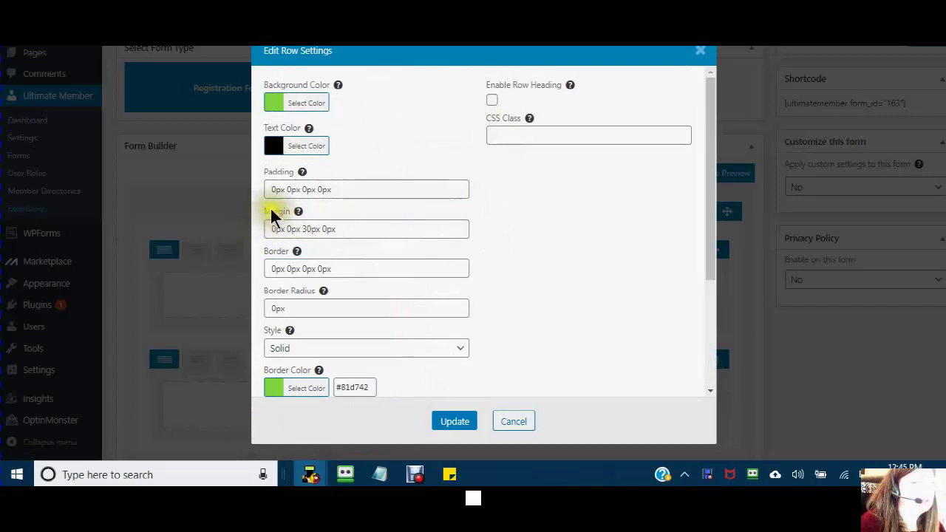
Enable the row heading and set its text to "For Subscribers Only".
mouse_move(302, 178)
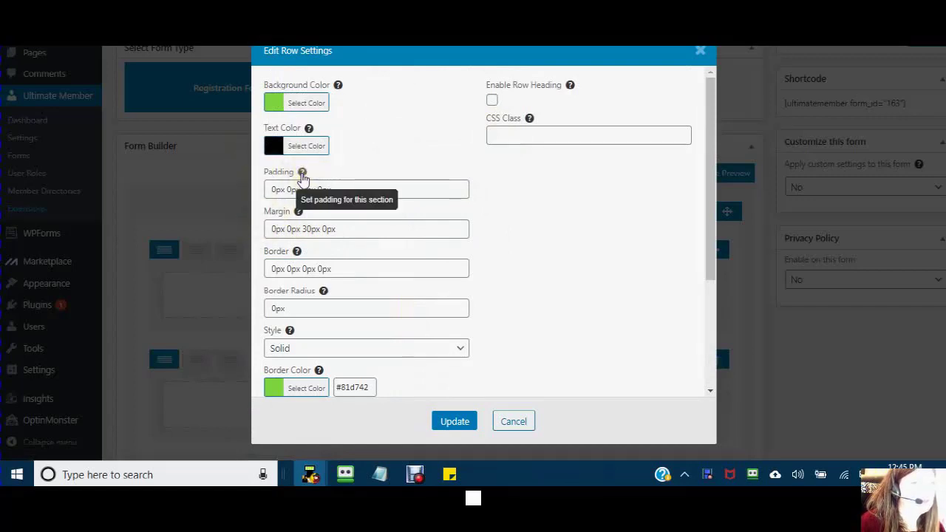
mouse_move(297, 213)
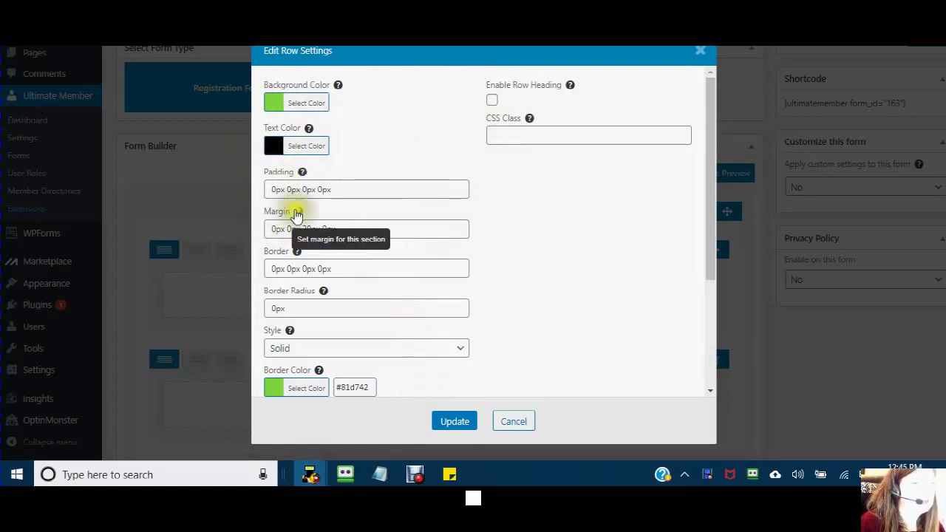
mouse_move(324, 291)
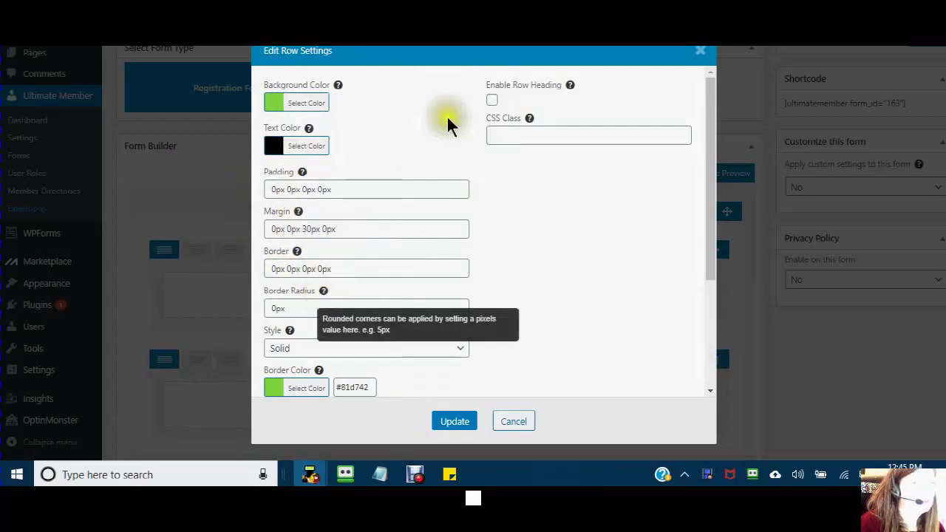
click(492, 101)
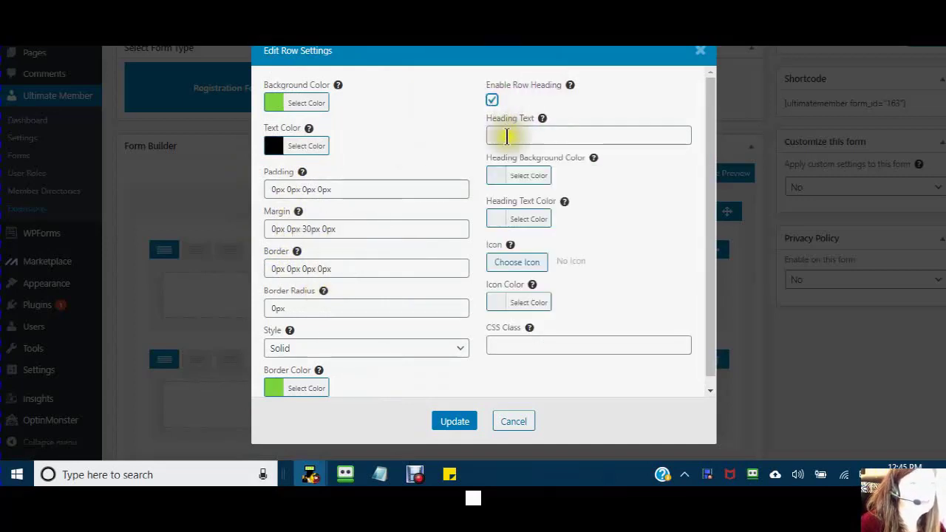
click(504, 134)
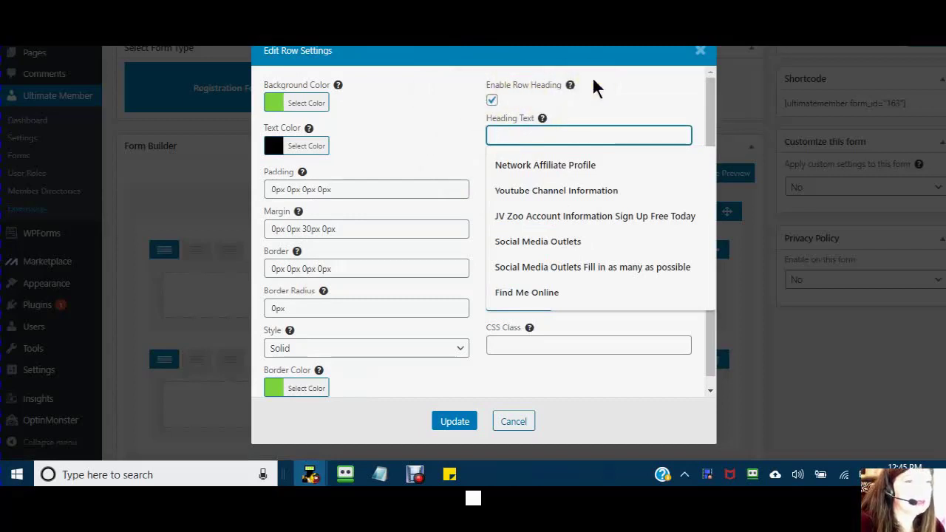
text(For Subscribers Only)
click(468, 172)
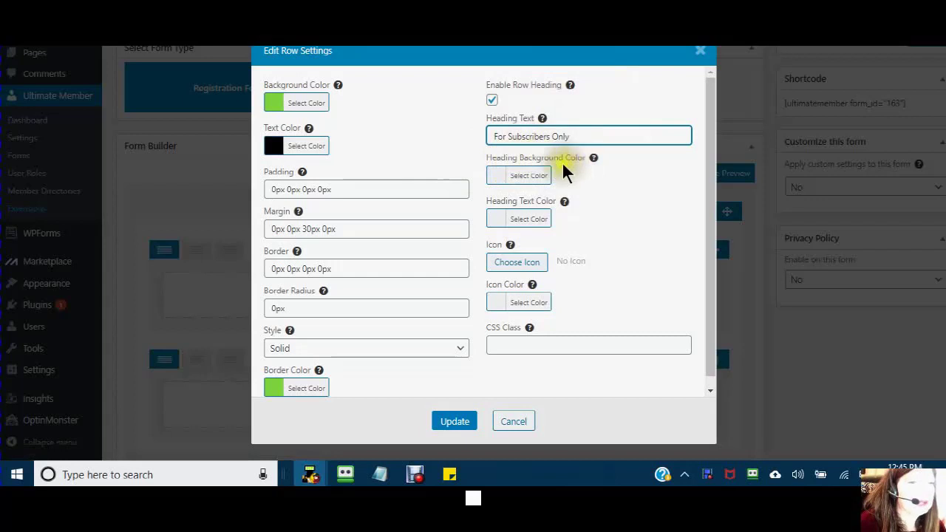
Set the heading background color to green #81d742 and the heading text color to black #000000.
click(501, 183)
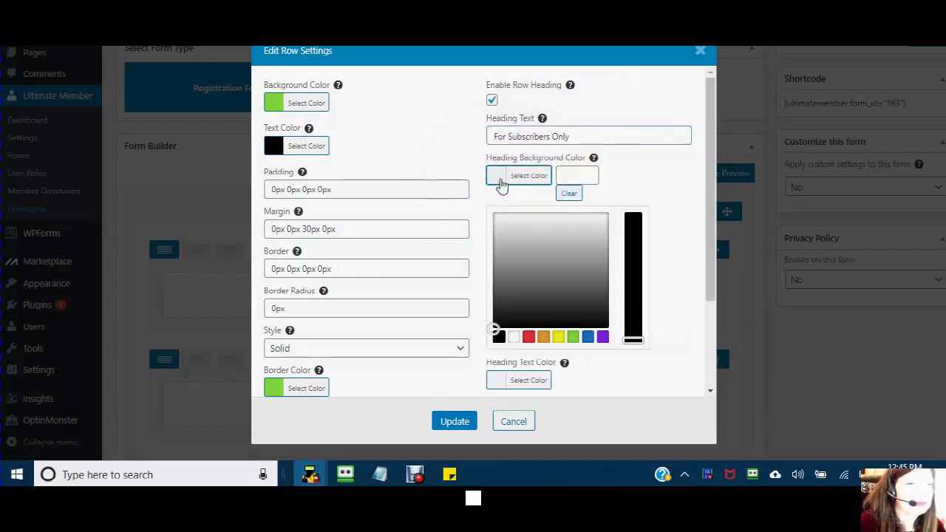
click(573, 338)
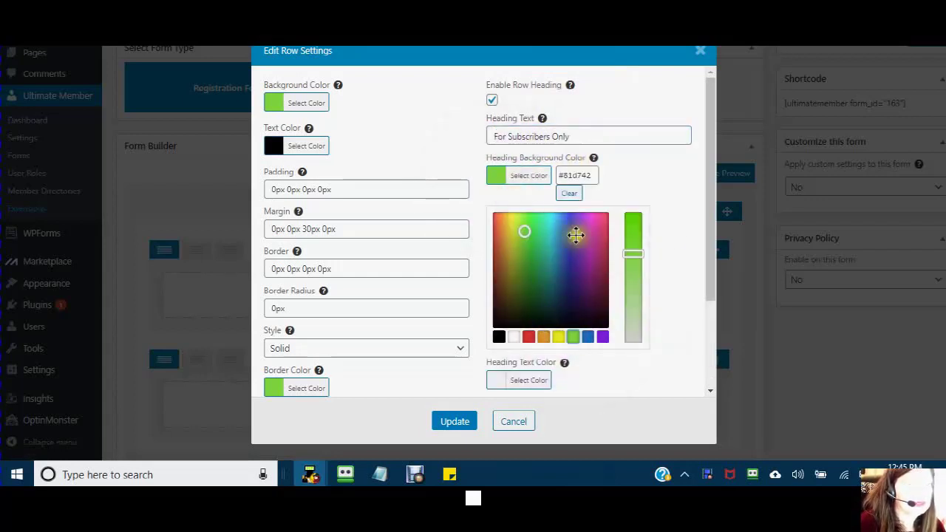
click(679, 204)
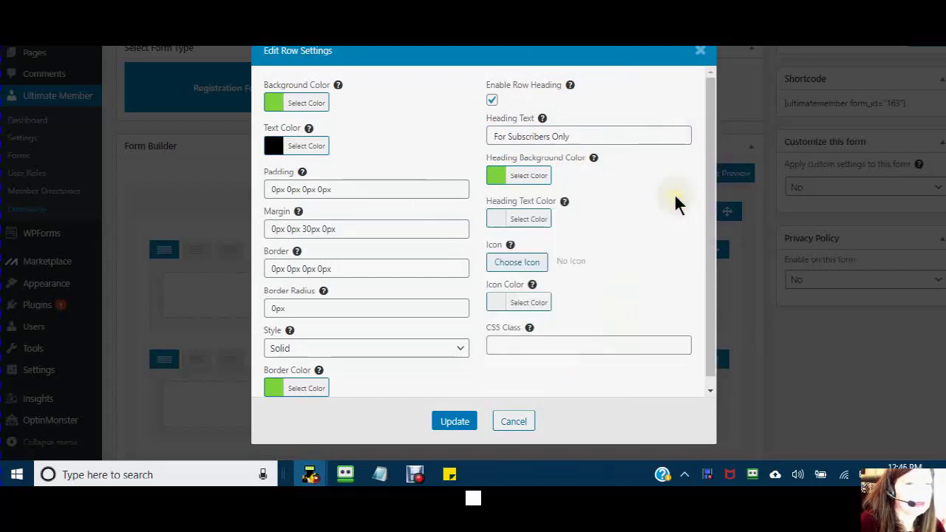
click(495, 220)
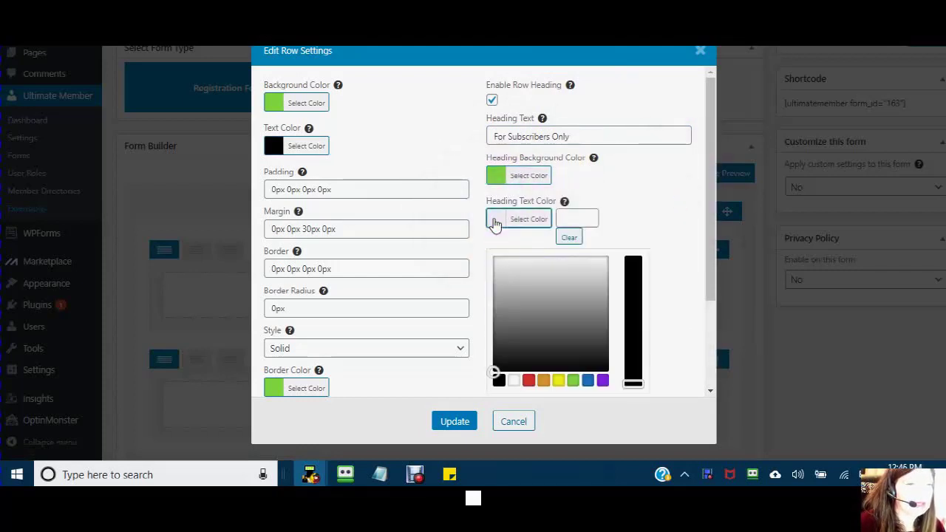
click(498, 382)
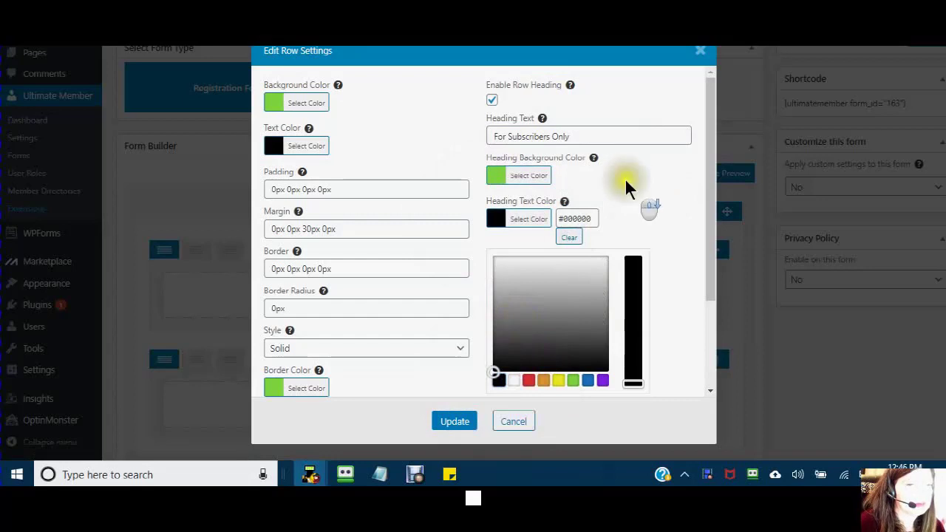
Search the heading icons for "sub" and apply the um-icon-android-subway icon to the row heading.
scroll(628, 192, down, 2)
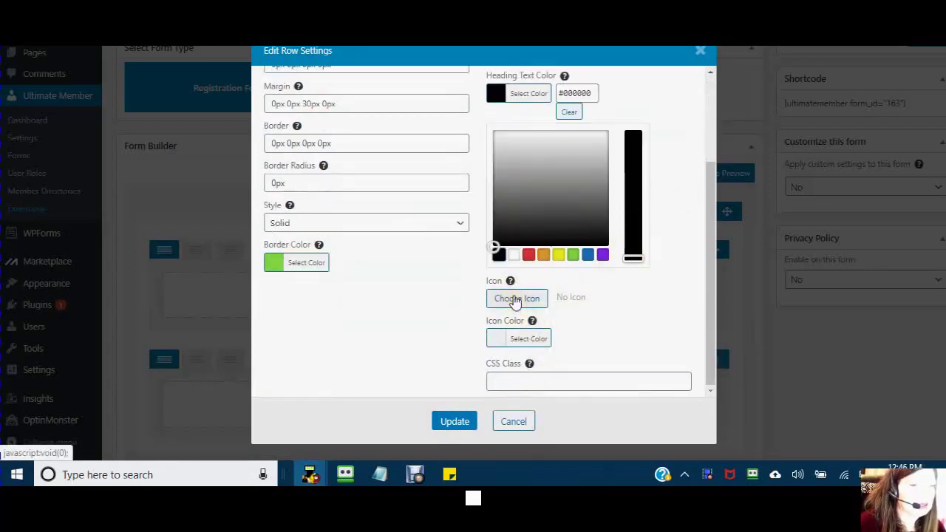
click(515, 300)
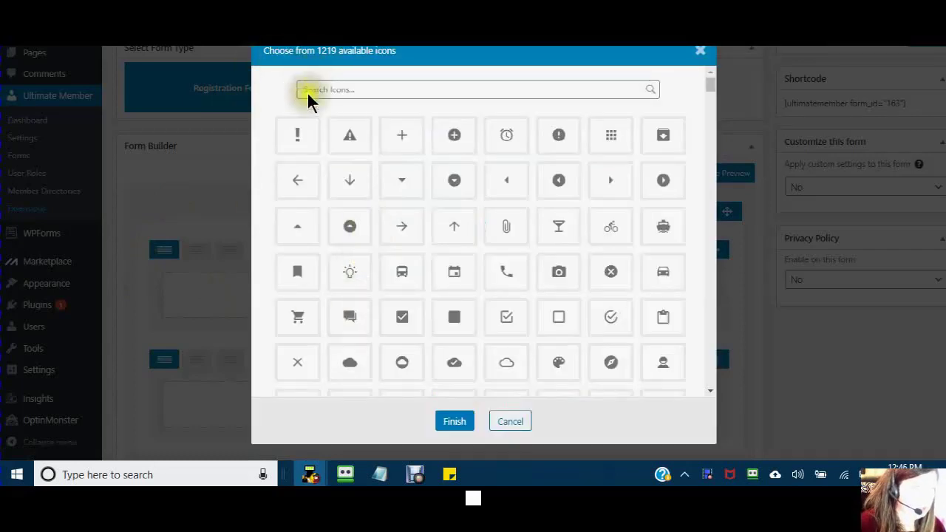
click(303, 89)
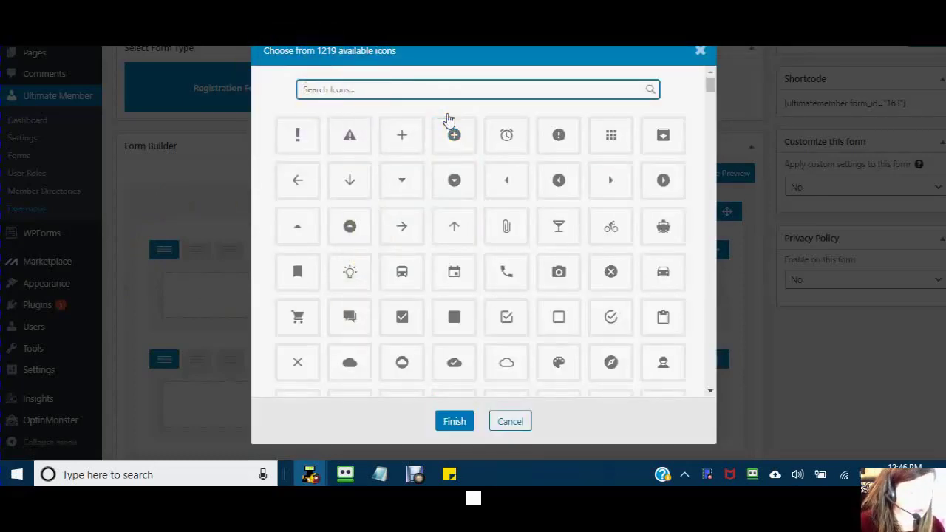
text(s)
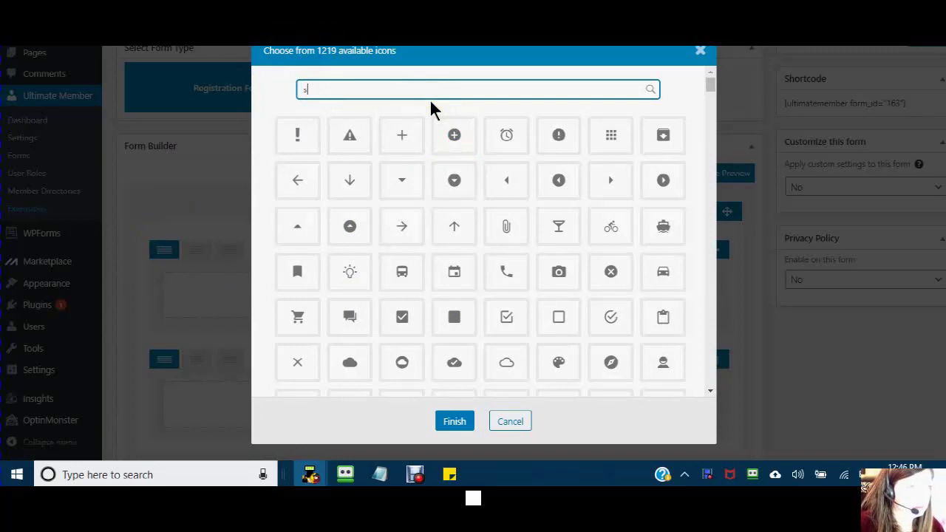
text(ub)
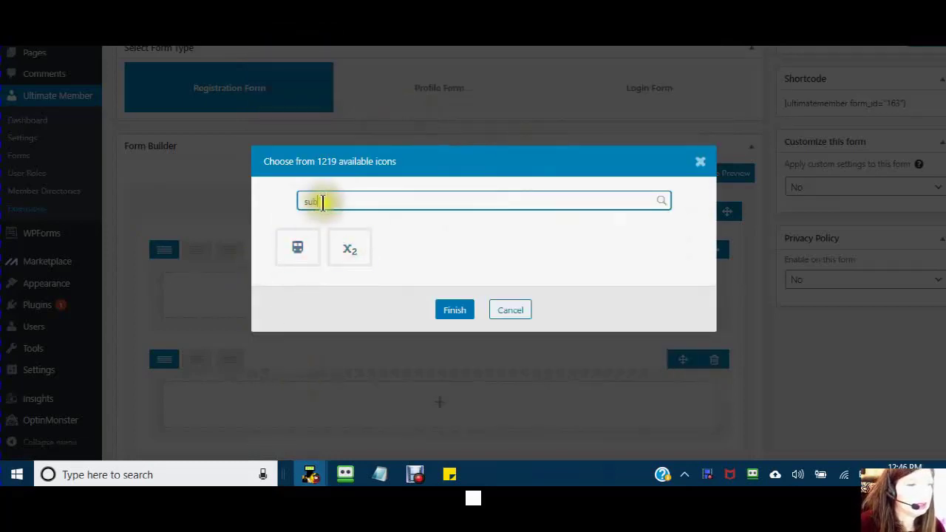
click(296, 252)
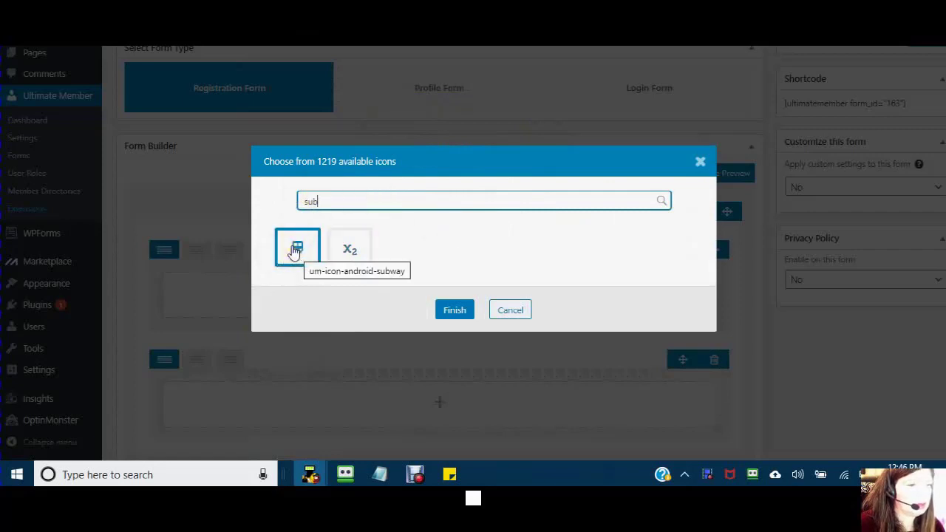
click(296, 249)
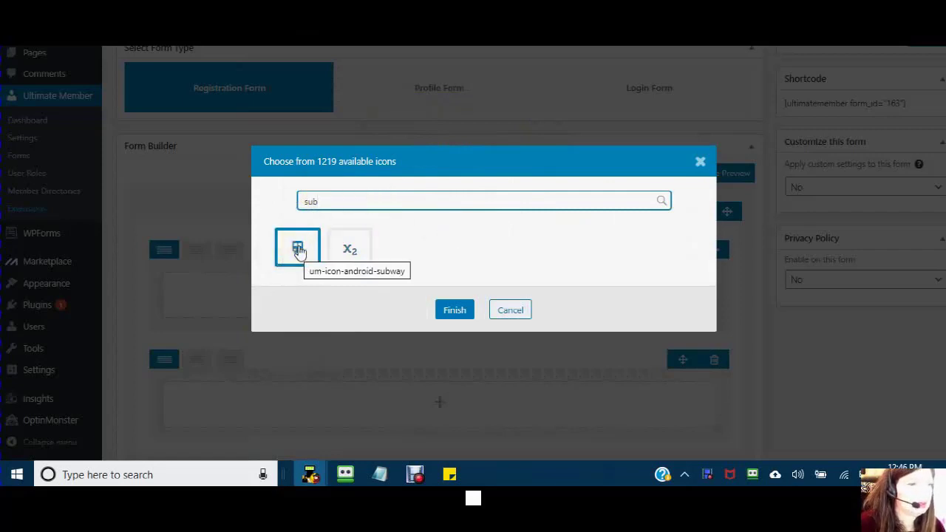
click(467, 303)
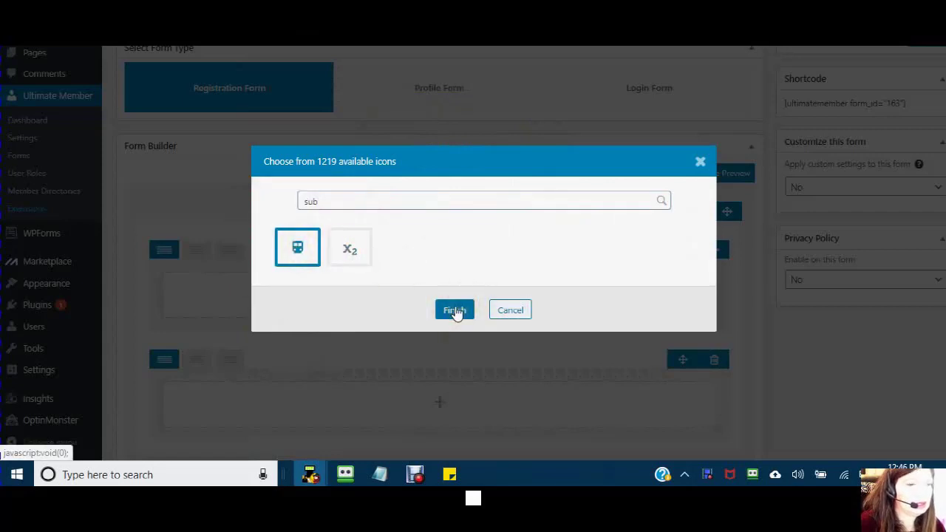
click(454, 310)
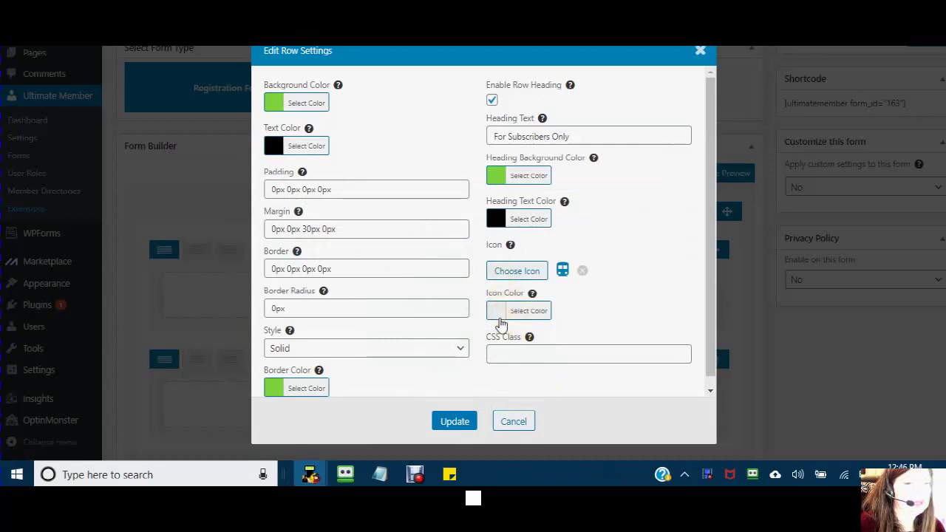
Set the row heading's icon color to red #dd3333 and save the row settings.
click(499, 313)
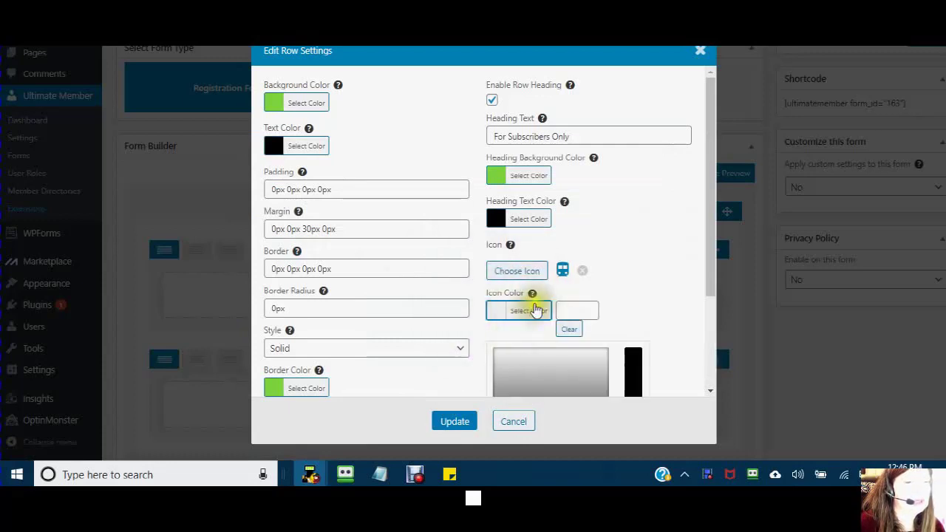
scroll(529, 325, down, 2)
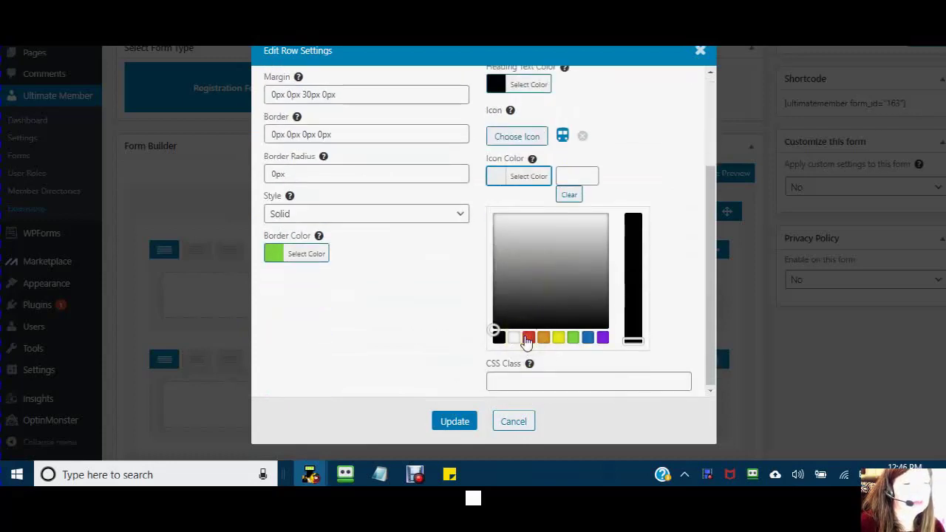
click(529, 338)
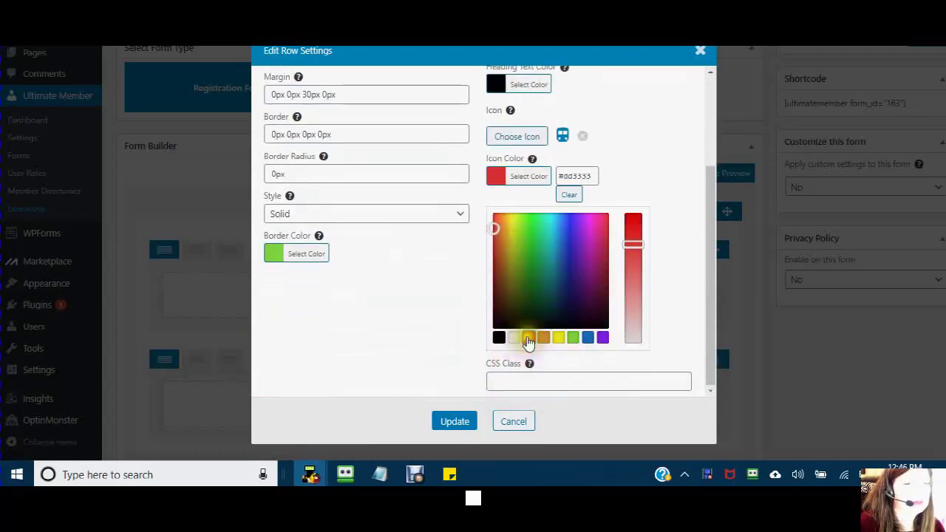
click(455, 422)
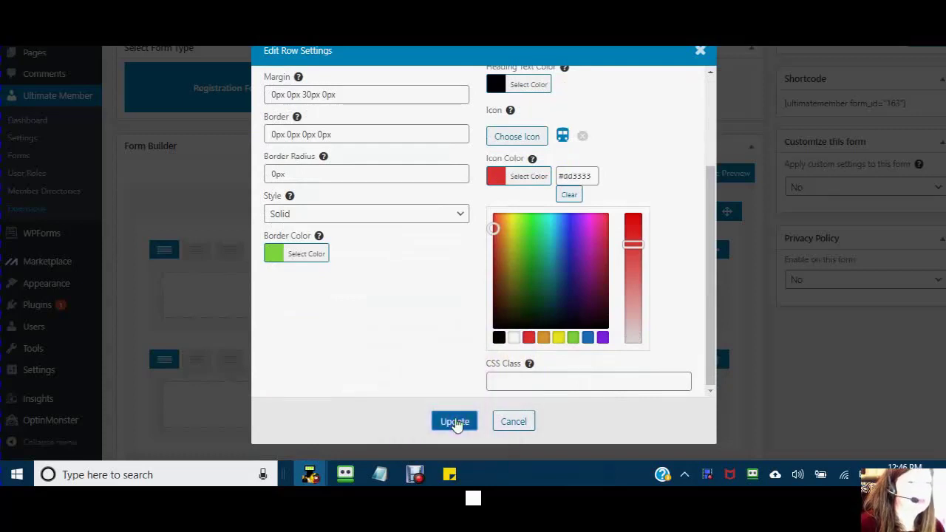
click(455, 422)
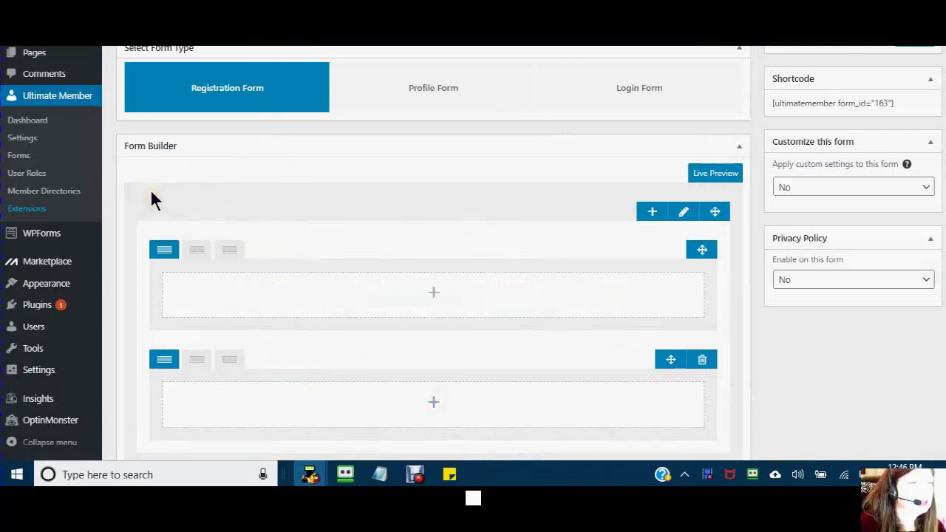
Open the field manager for the form's first sub-row and start a new Text Box field.
click(714, 175)
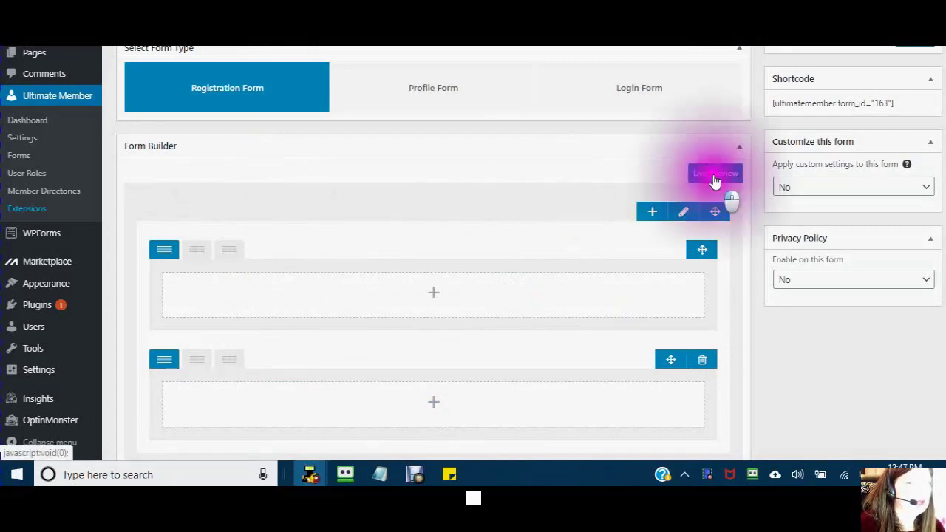
click(435, 295)
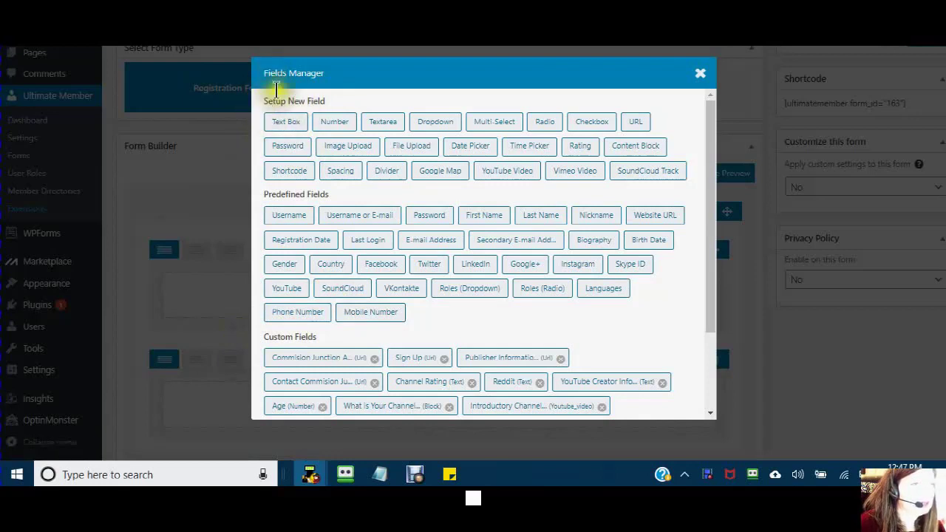
click(285, 130)
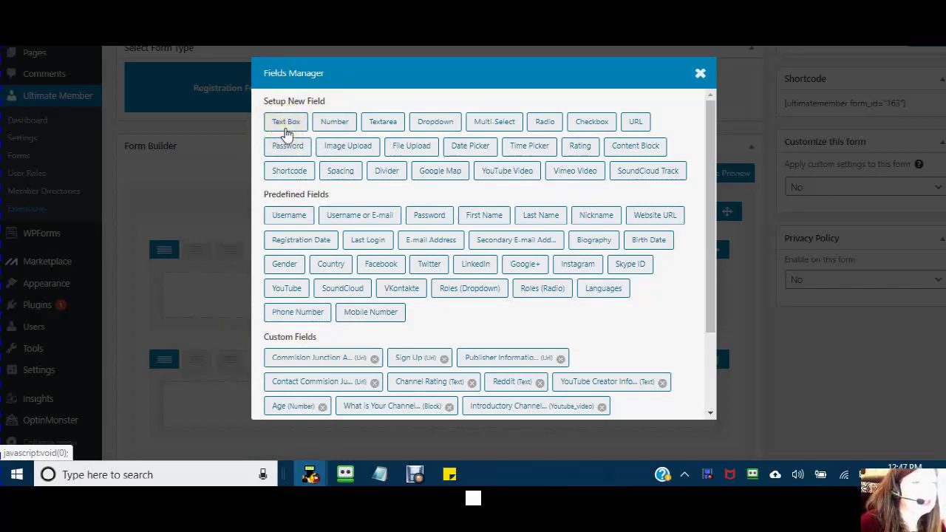
click(284, 125)
click(330, 123)
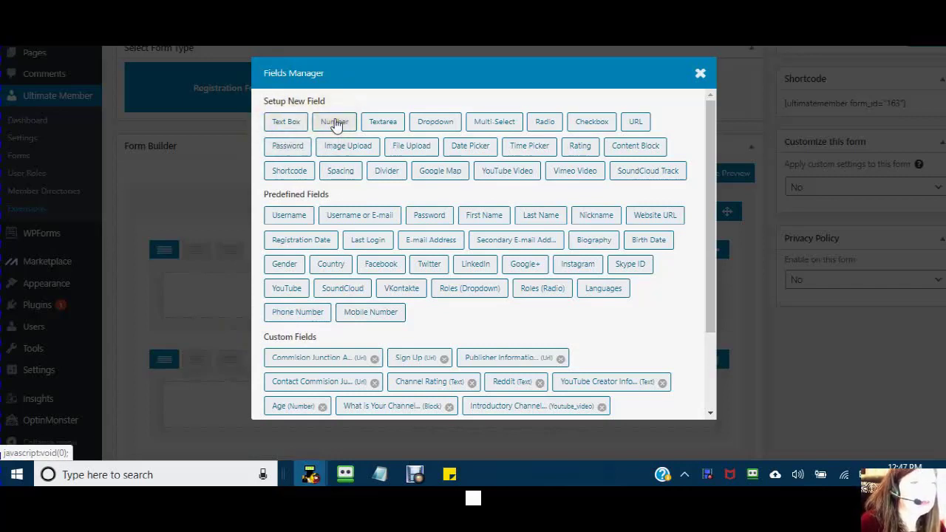
click(437, 123)
click(474, 124)
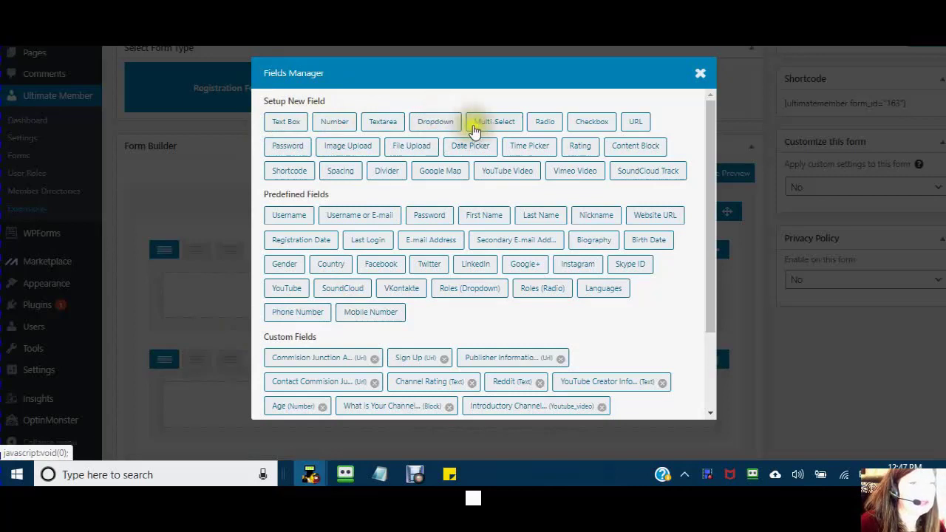
click(492, 123)
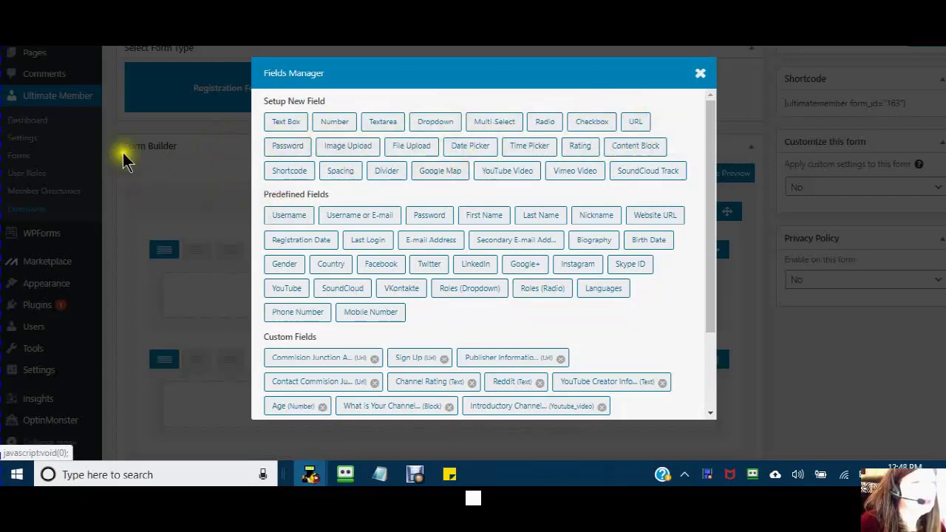
click(287, 126)
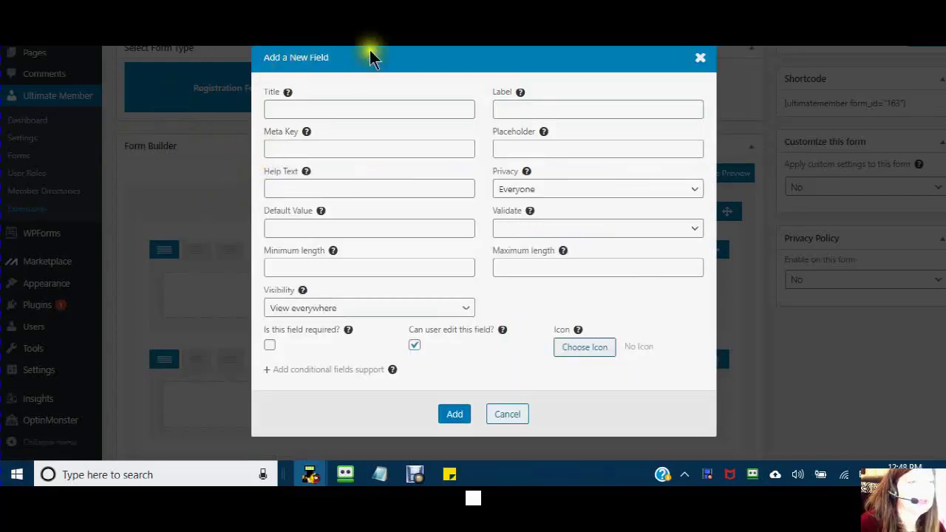
Set the new field's title to "New Subscriber" and its meta key to "new_subscriber".
click(276, 109)
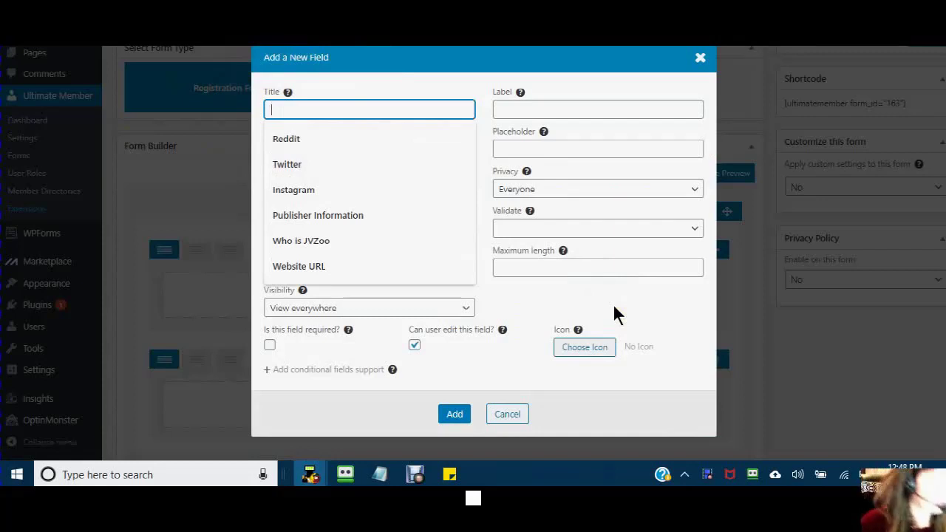
text(New Subscriber)
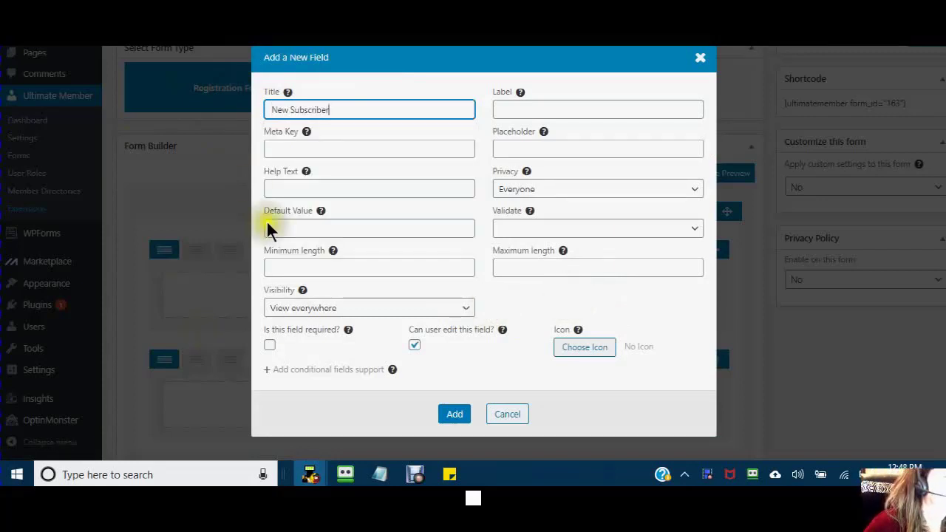
click(275, 149)
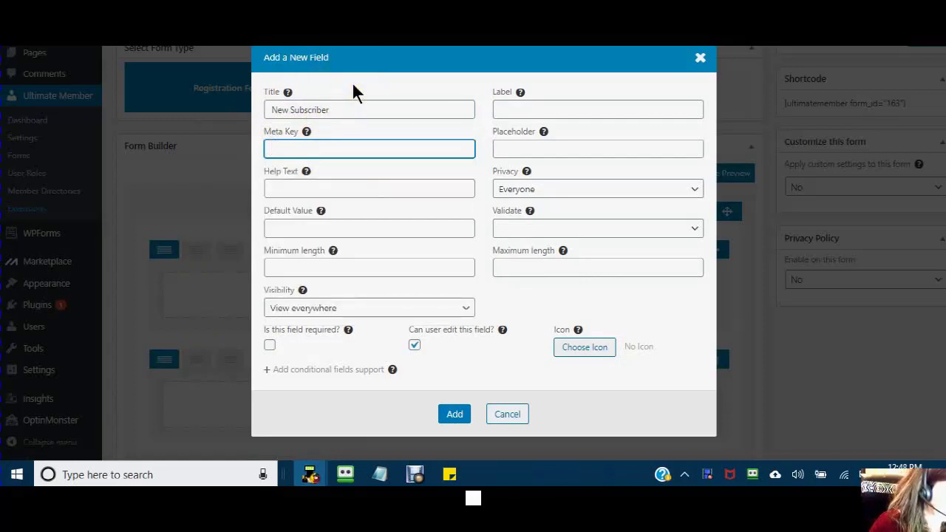
text(new)
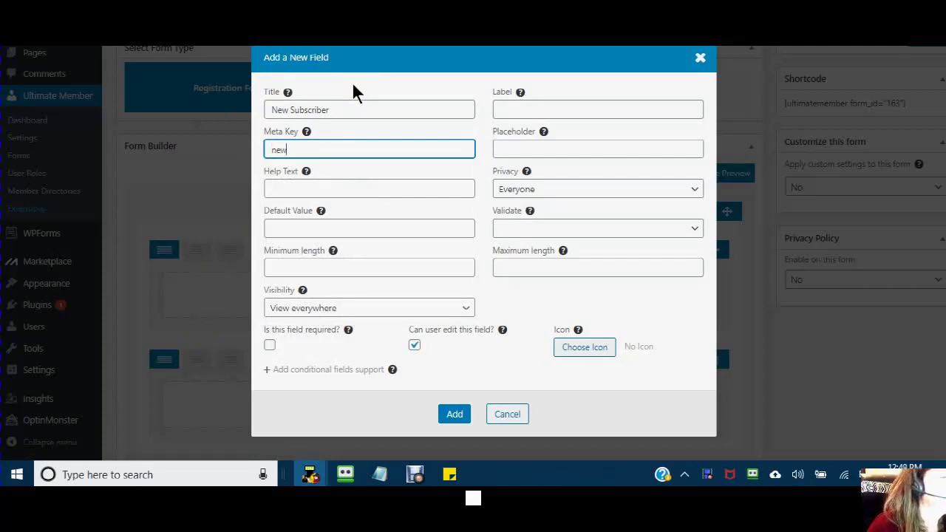
text(_)
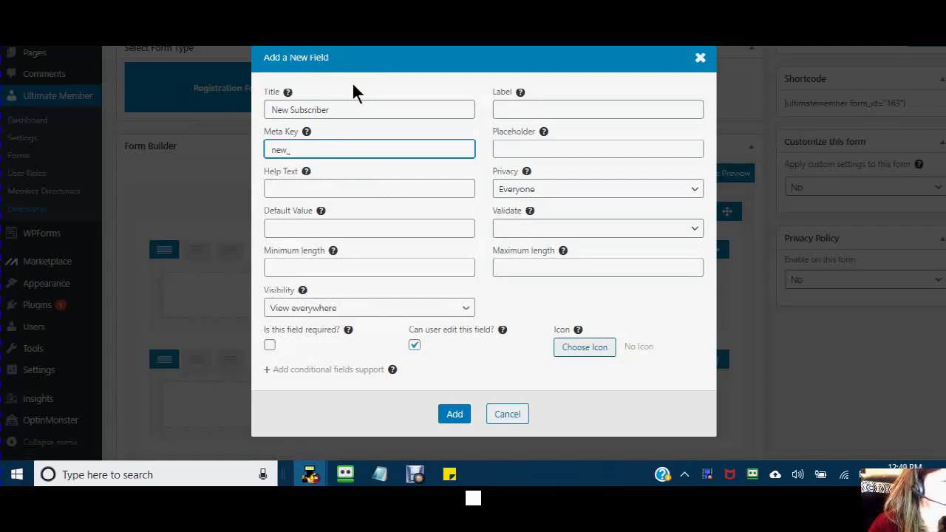
text(sub)
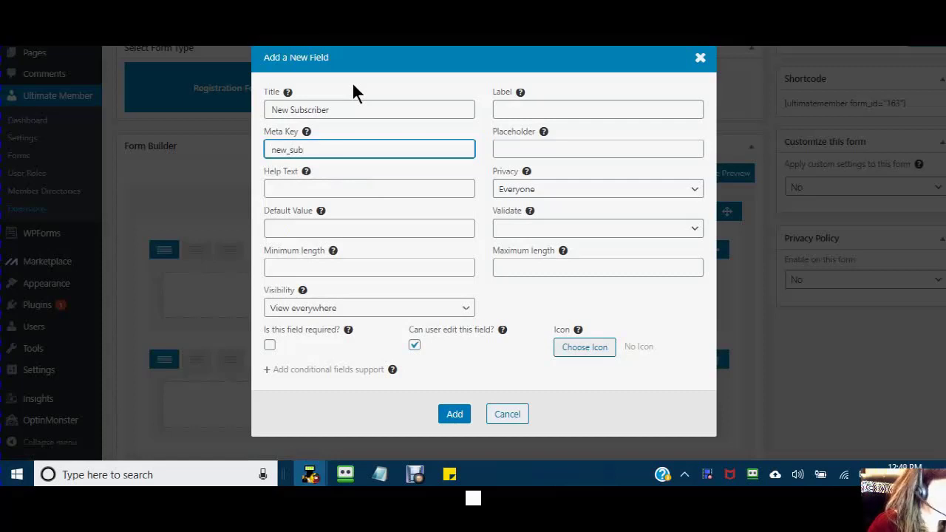
text(scri)
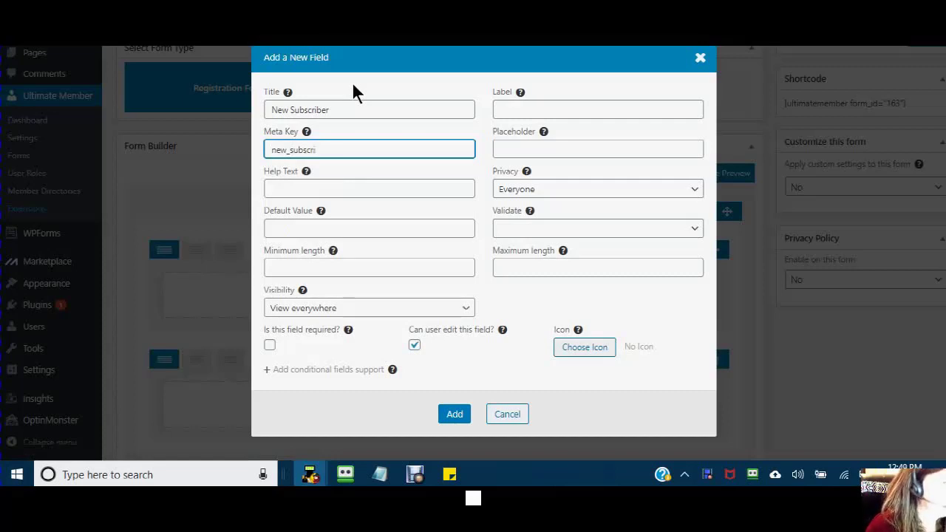
text(be)
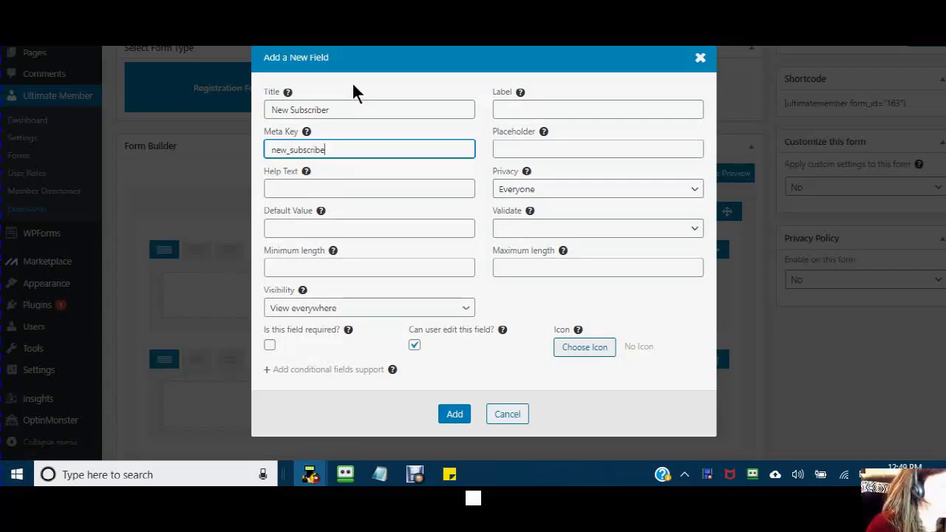
text(r)
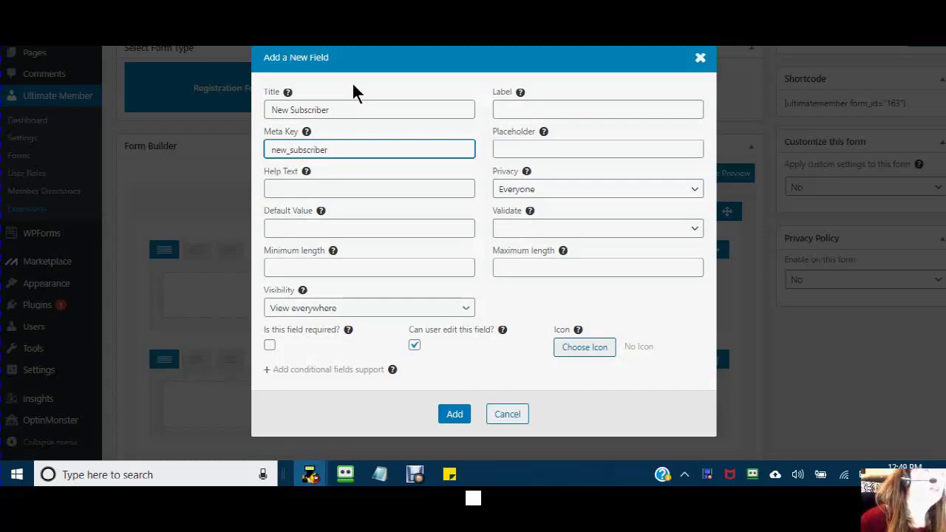
Set the new field's help text to "All New Subscribers".
click(279, 186)
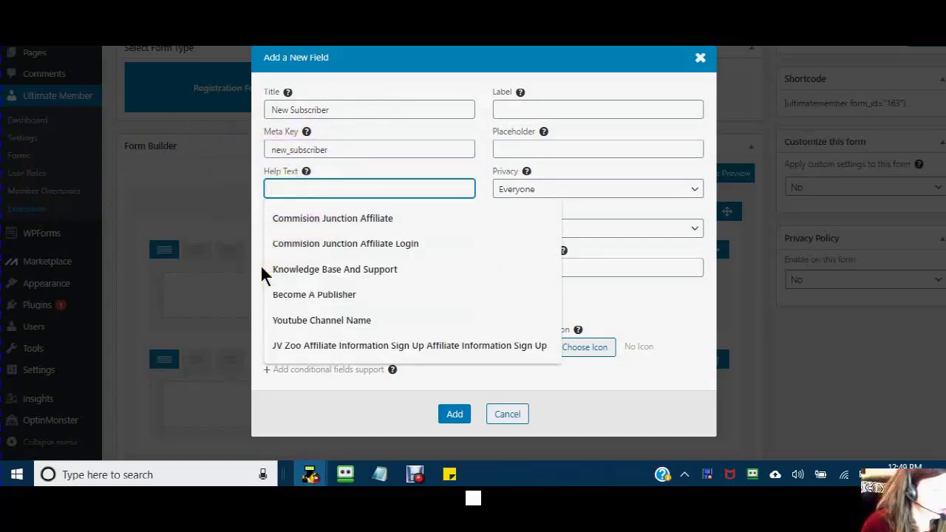
text(All)
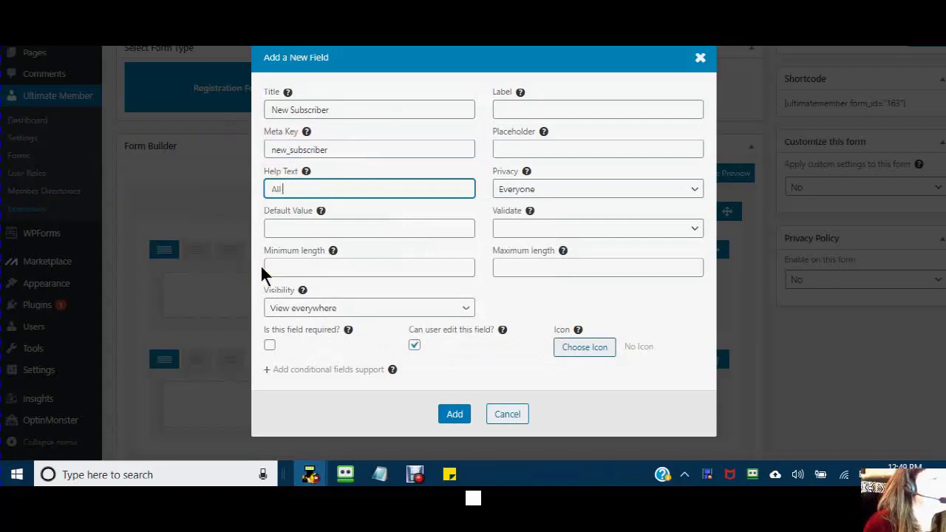
text( New)
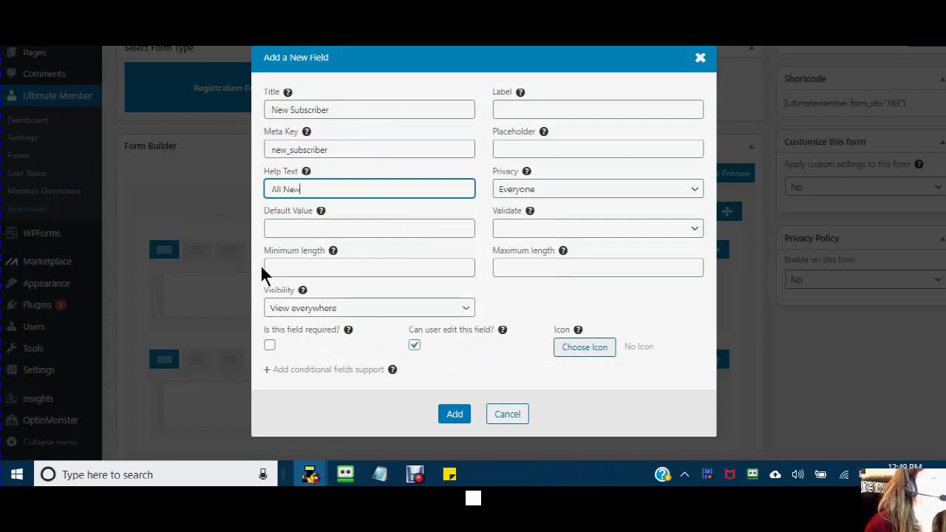
text( Su)
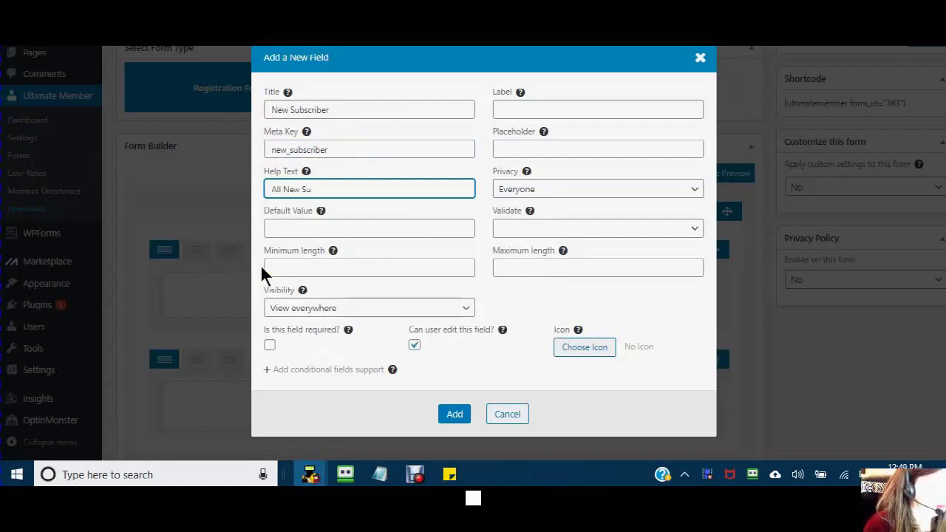
text(bscrib)
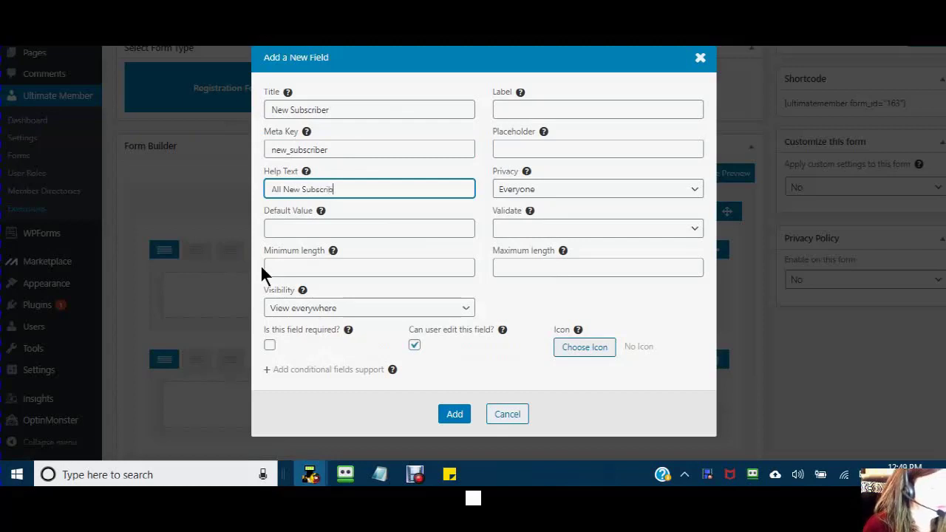
text(ers)
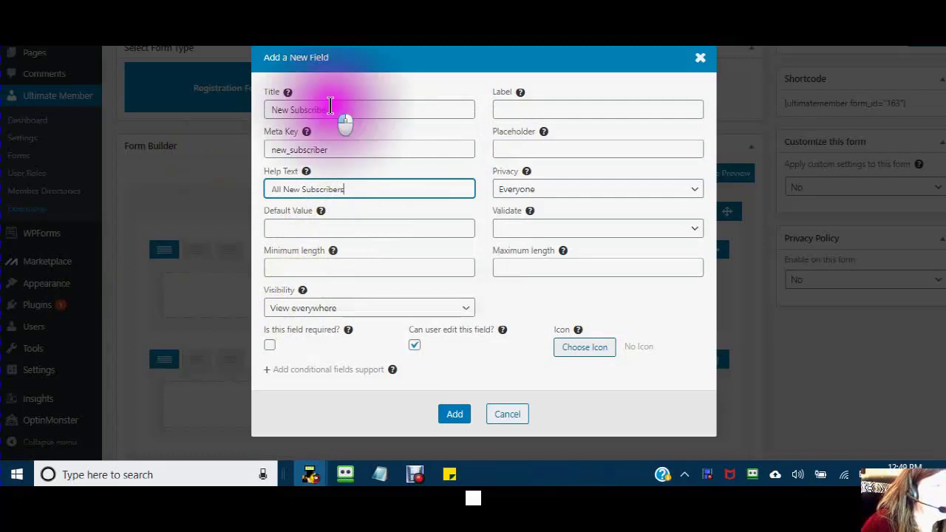
Copy the field title "New Subscriber" into the field's label.
drag(333, 110, 244, 110)
right_click(296, 111)
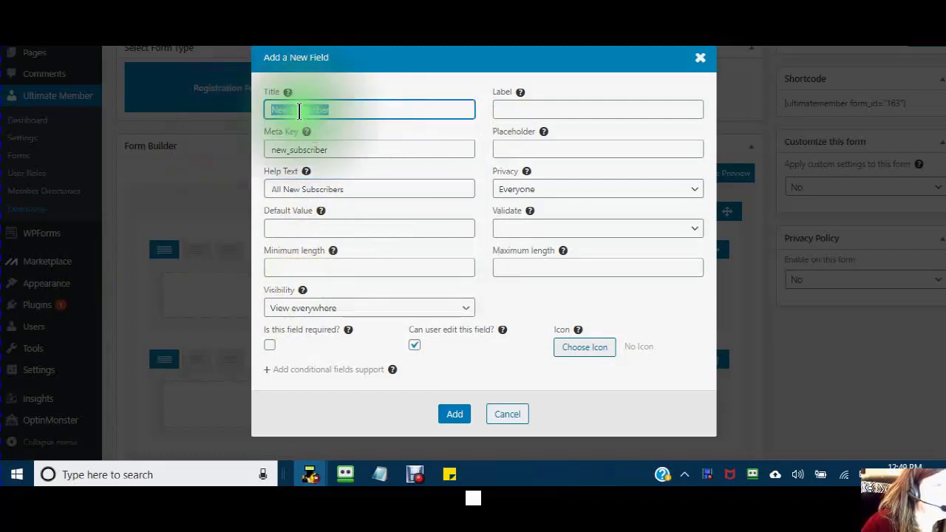
click(331, 161)
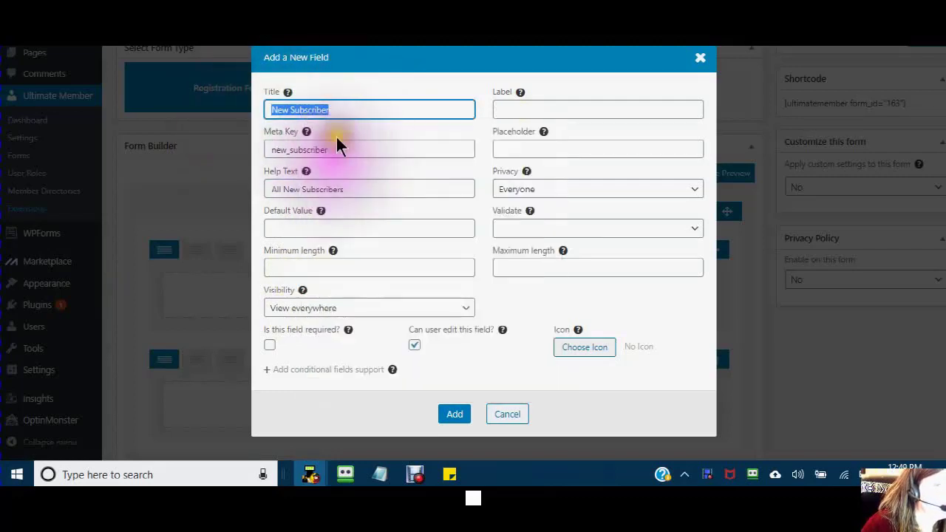
click(501, 108)
right_click(503, 111)
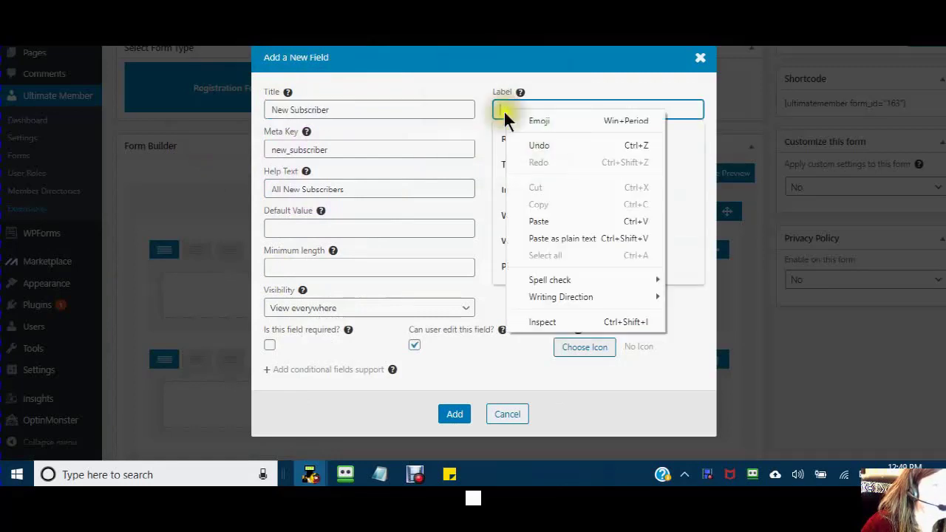
click(537, 220)
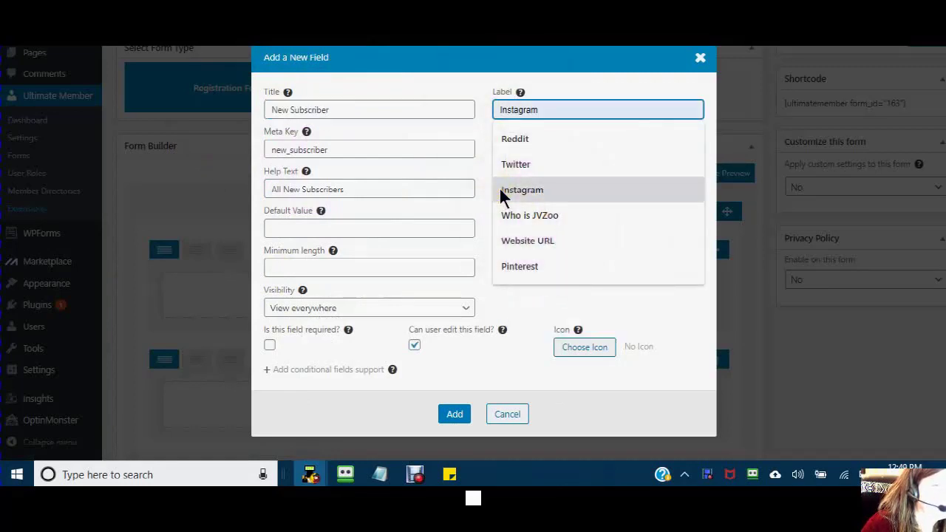
click(535, 322)
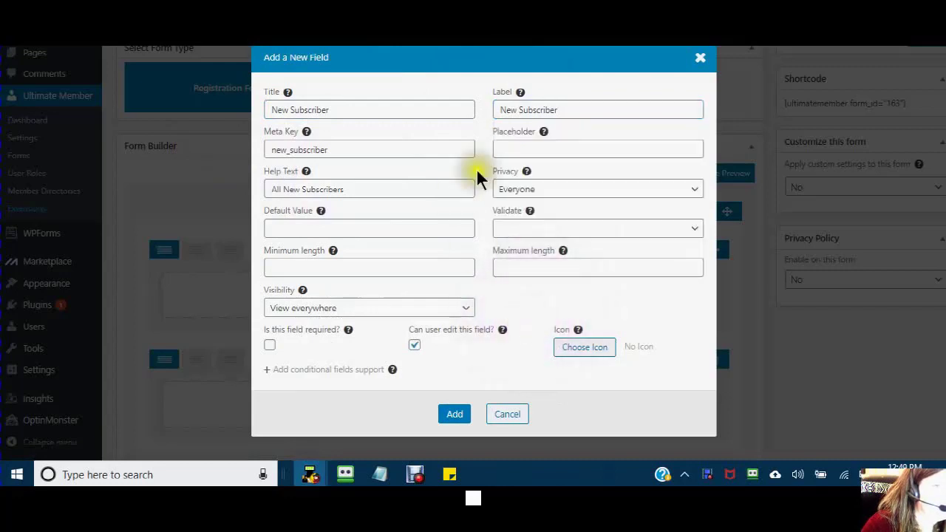
Paste "New Subscriber" as the new field's placeholder text.
click(501, 149)
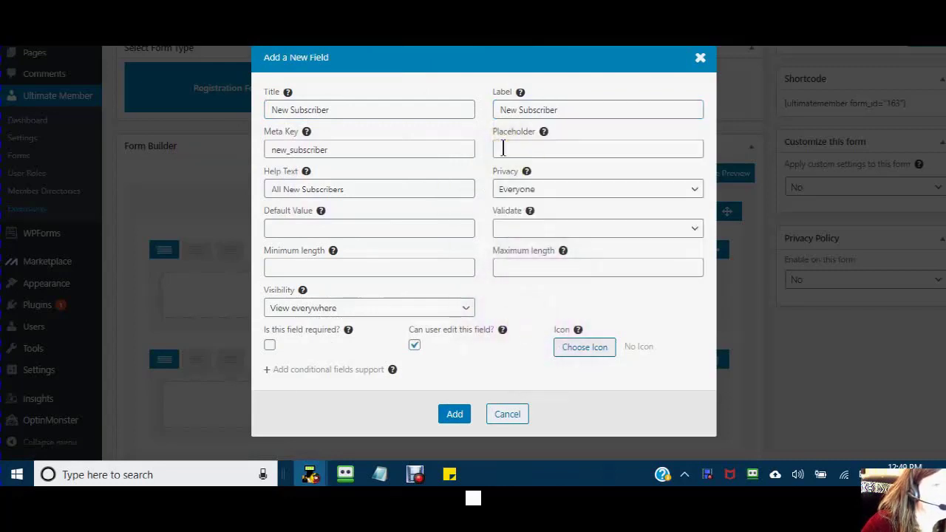
click(502, 148)
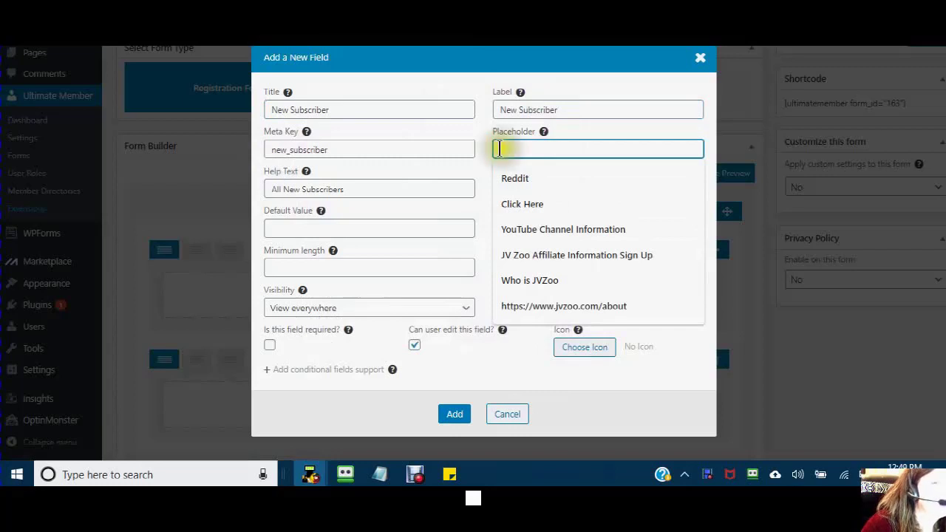
right_click(502, 148)
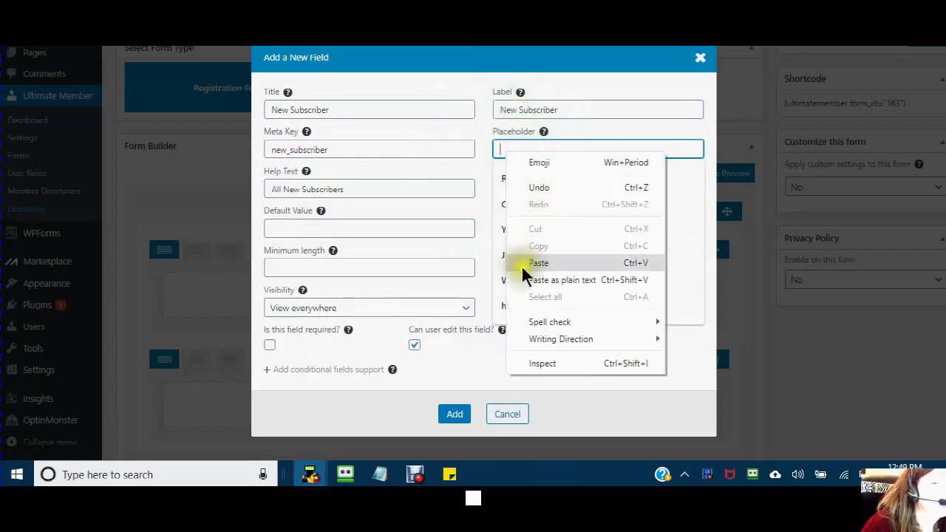
click(540, 263)
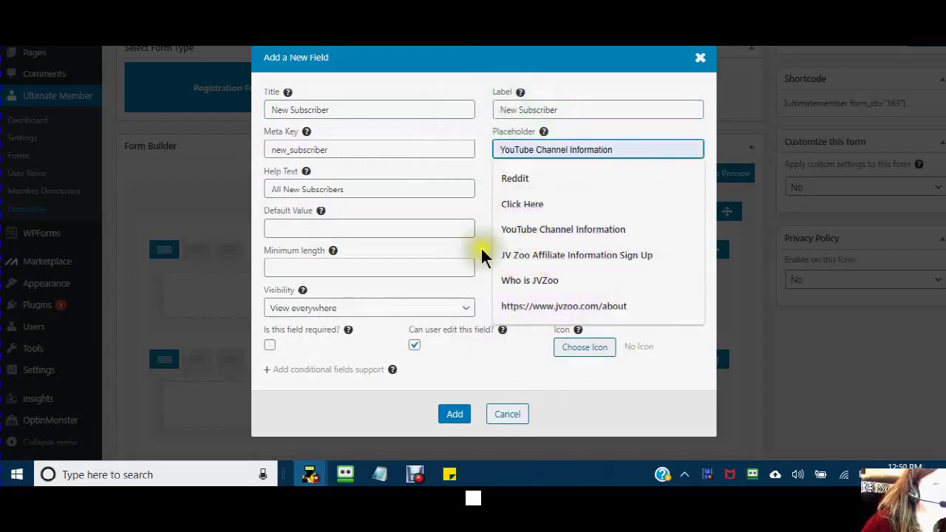
click(571, 136)
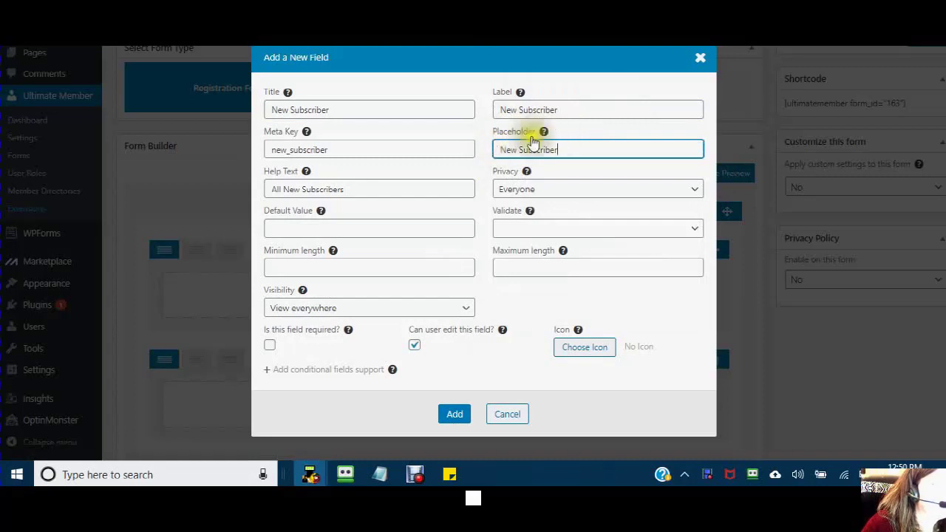
mouse_move(551, 135)
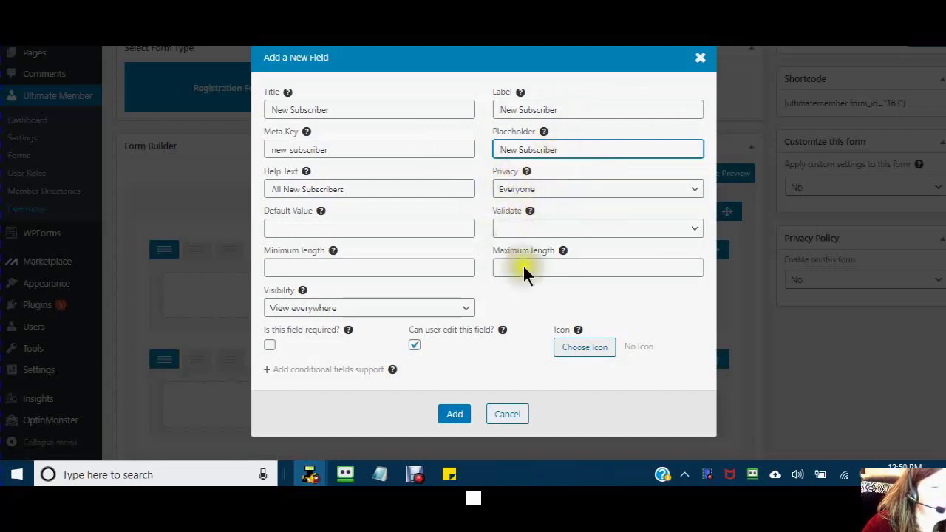
Find the person-with-plus icon by searching "person", assign it to the New Subscriber field, and add the field to the form.
click(581, 352)
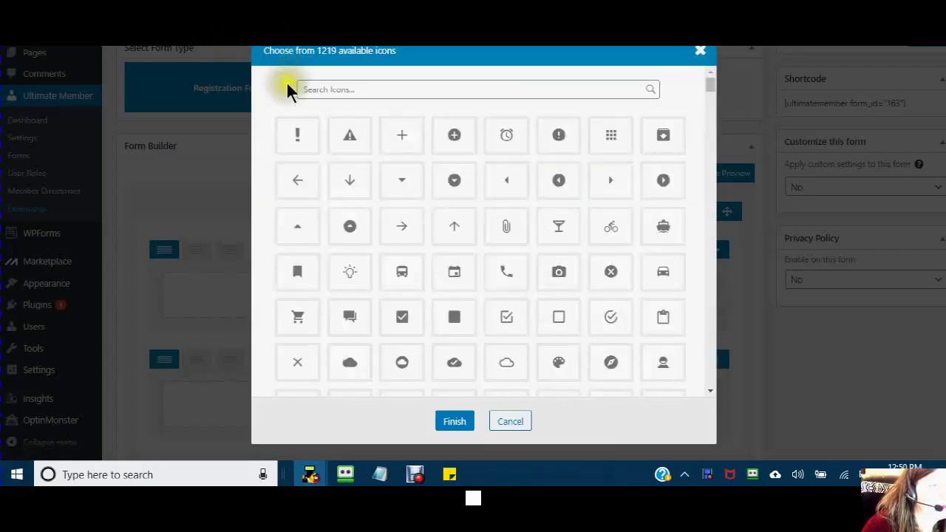
click(304, 89)
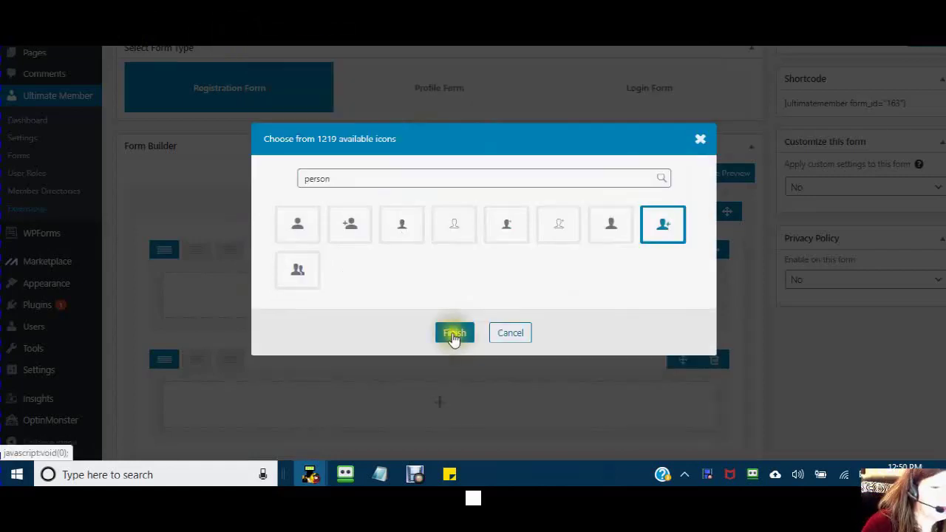
click(452, 332)
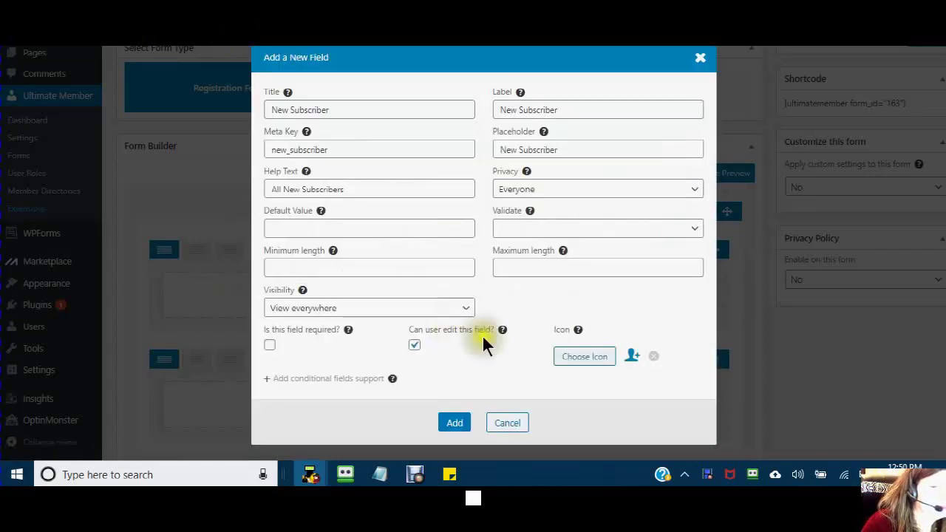
click(452, 422)
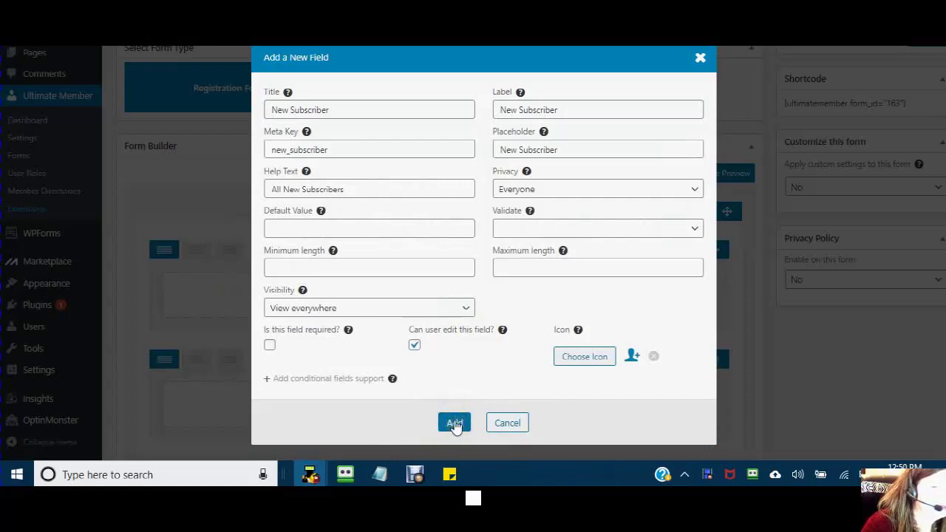
click(456, 423)
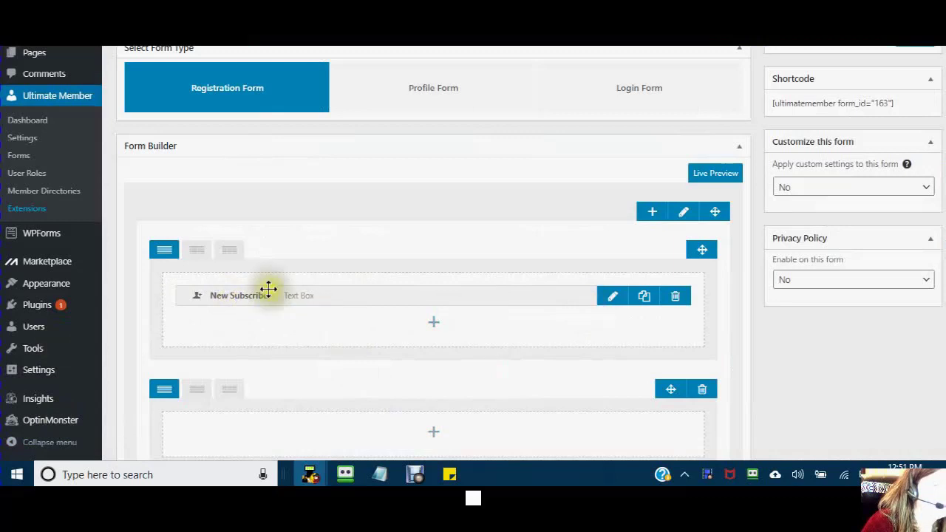
Add the predefined Username or E-mail and Password fields below New Subscriber in the first sub-row.
click(435, 325)
click(434, 186)
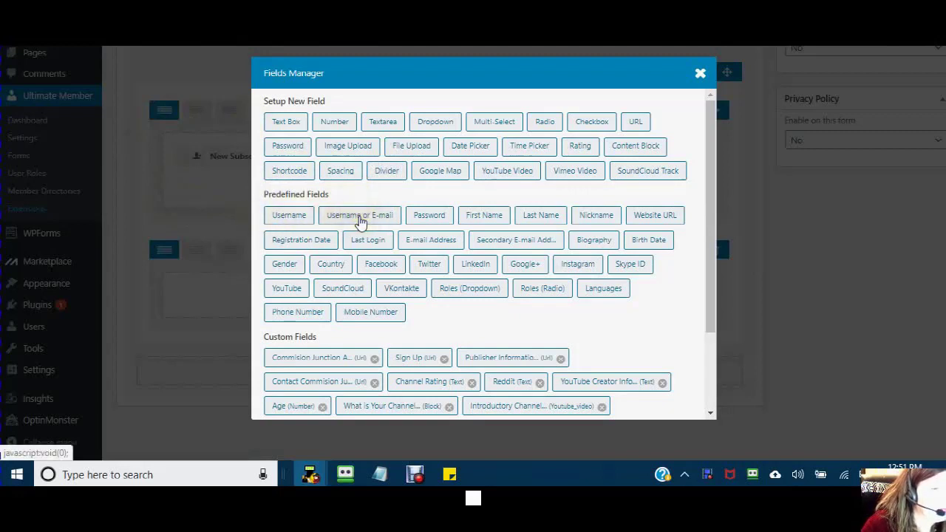
click(360, 215)
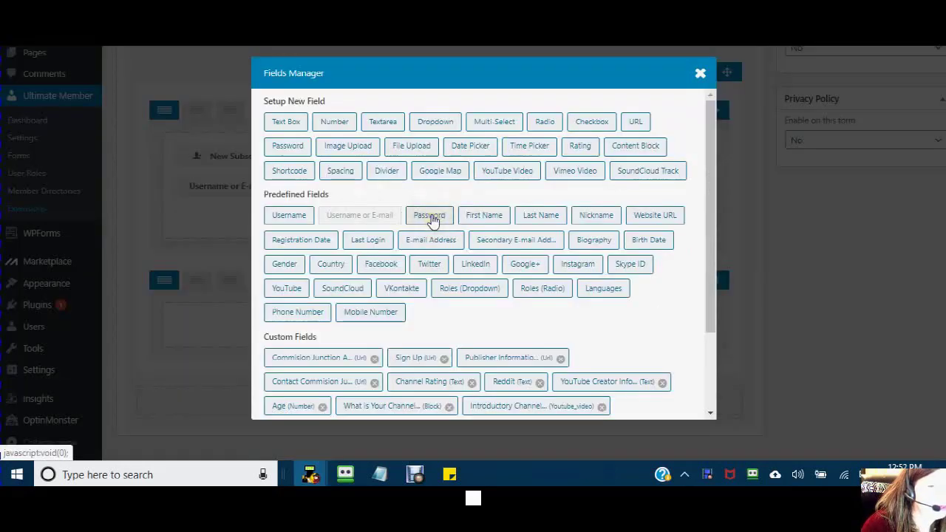
click(431, 215)
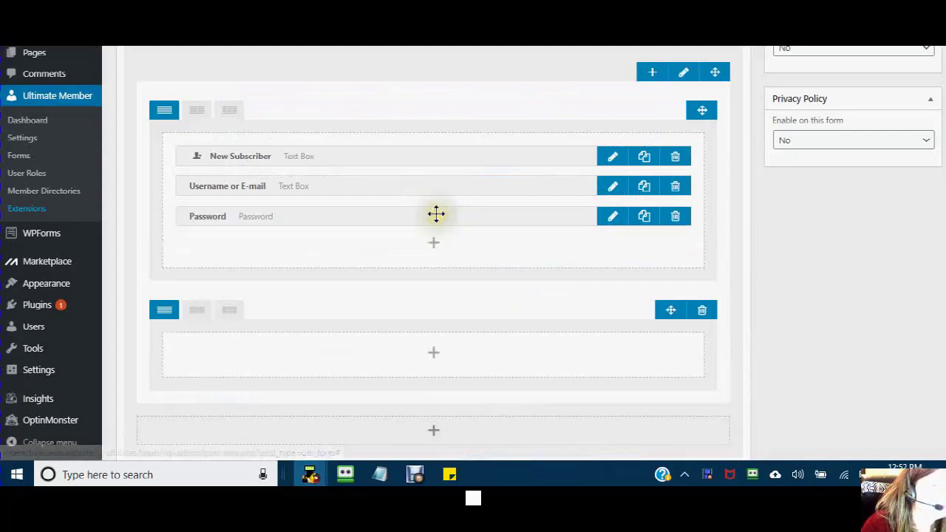
Add the predefined First Name, Registration Date and Birth Date fields to the second sub-row.
click(434, 355)
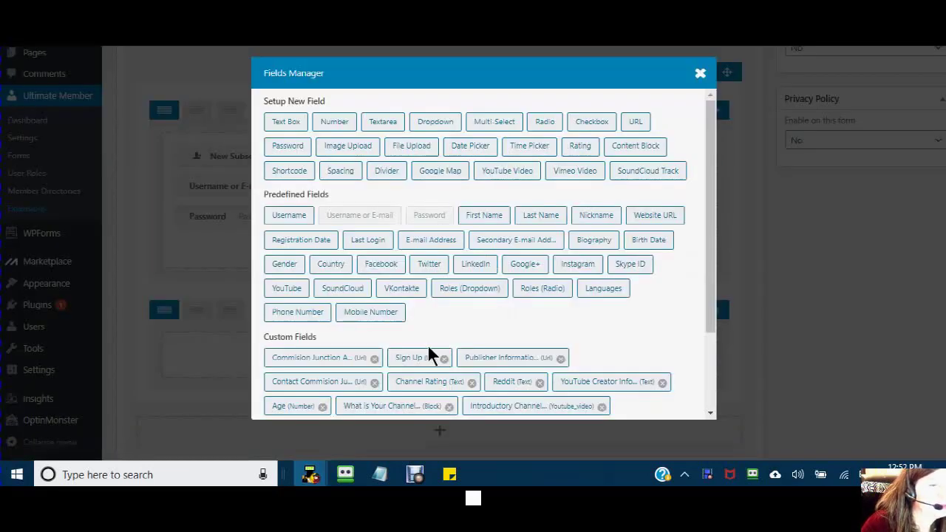
click(481, 219)
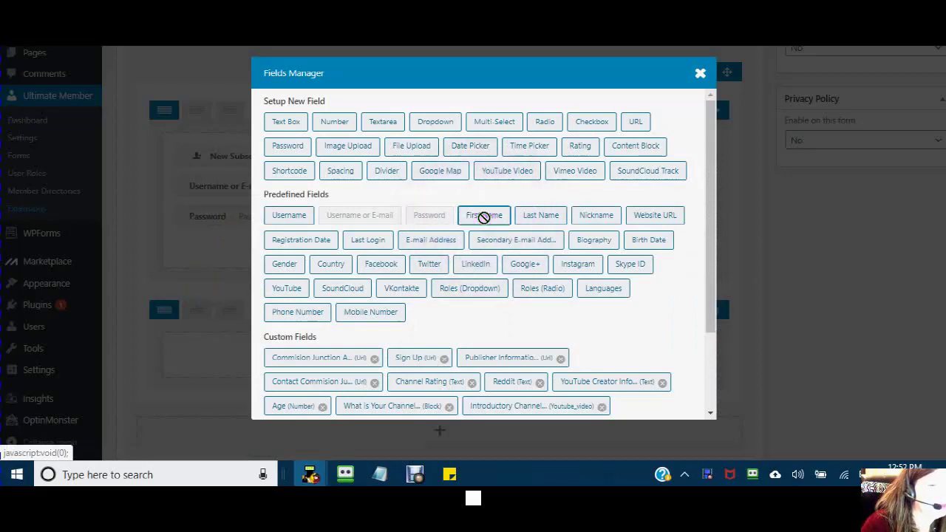
click(309, 244)
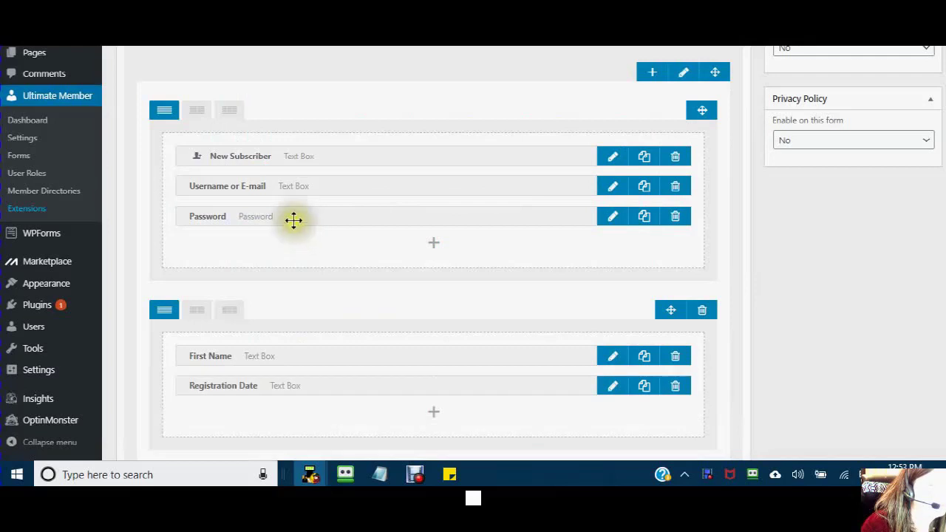
click(434, 416)
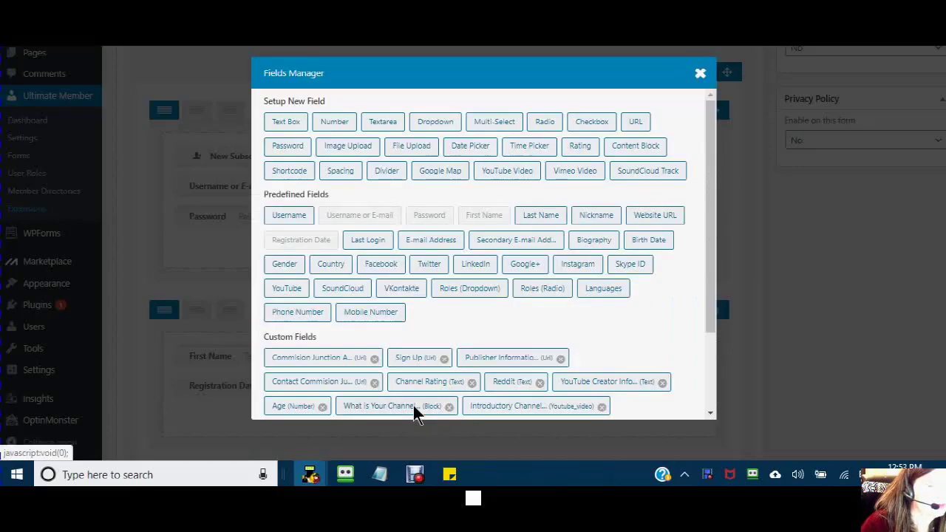
click(657, 241)
click(651, 243)
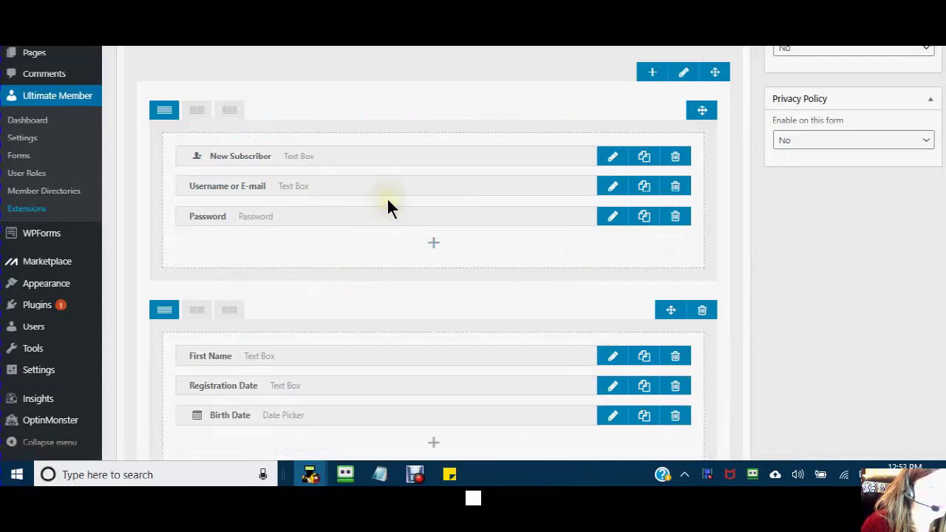
Review both sub-rows of the form and examine the predefined and custom fields still available for the second sub-row.
scroll(380, 299, down, 2)
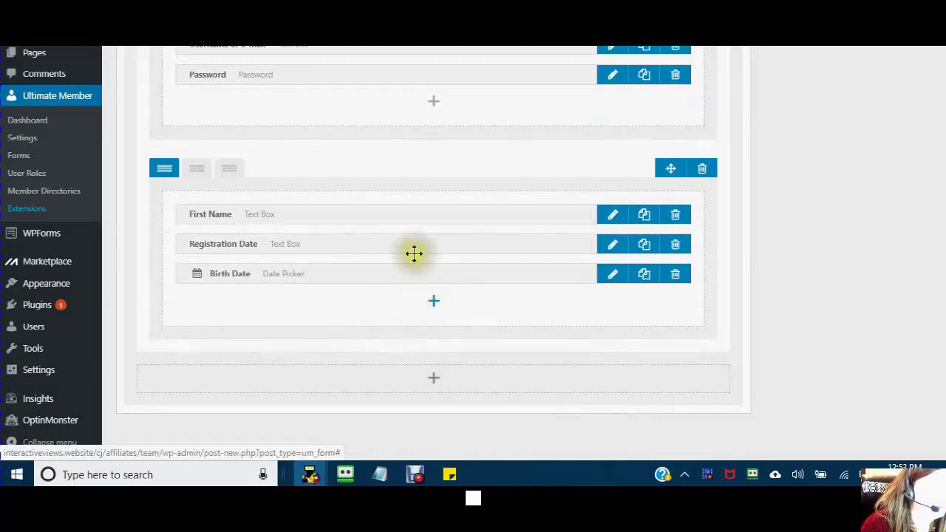
scroll(406, 247, up, 3)
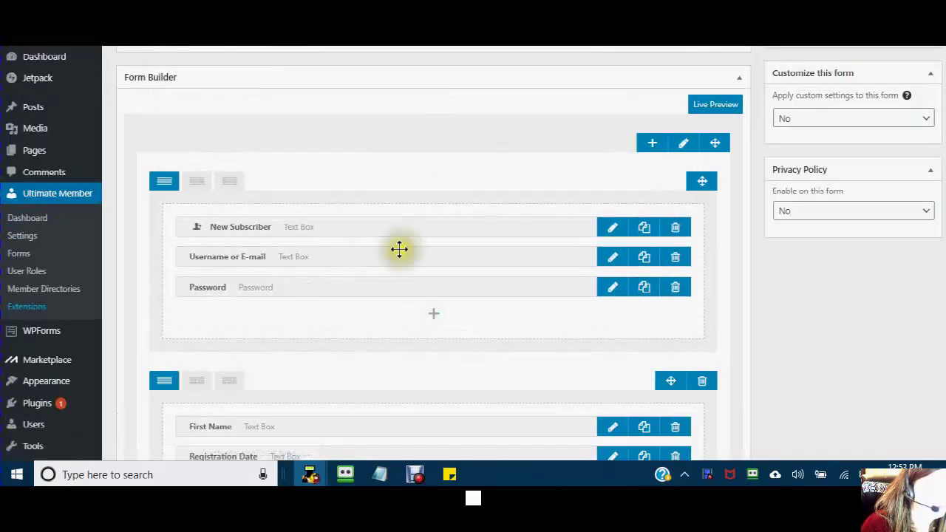
scroll(399, 249, down, 3)
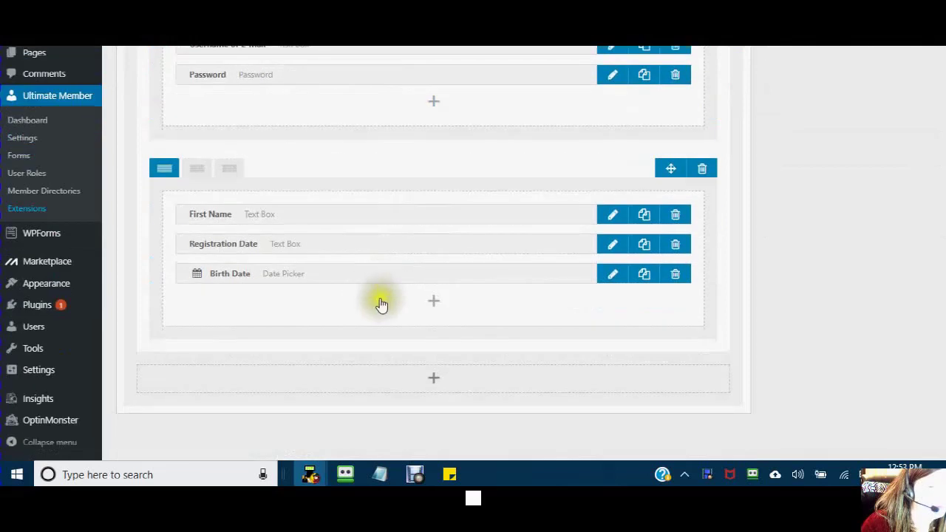
click(434, 301)
scroll(433, 309, up, 2)
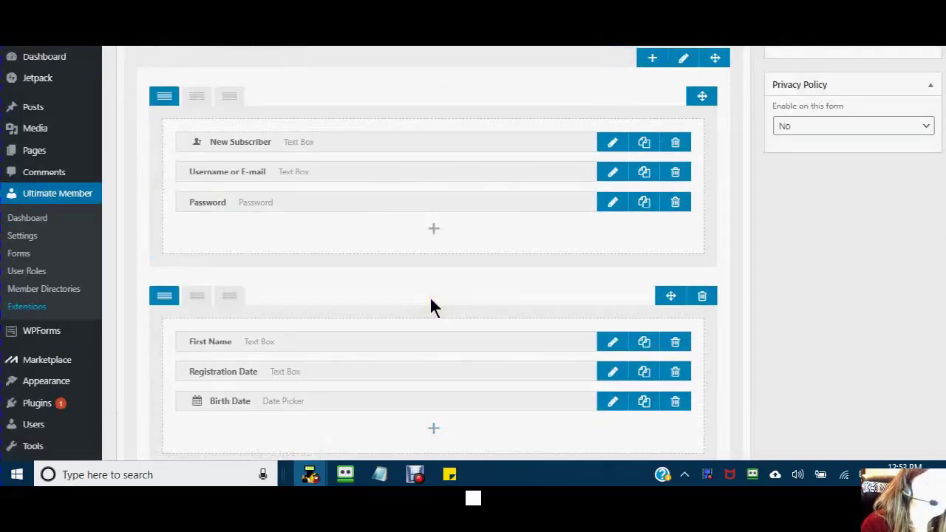
click(434, 430)
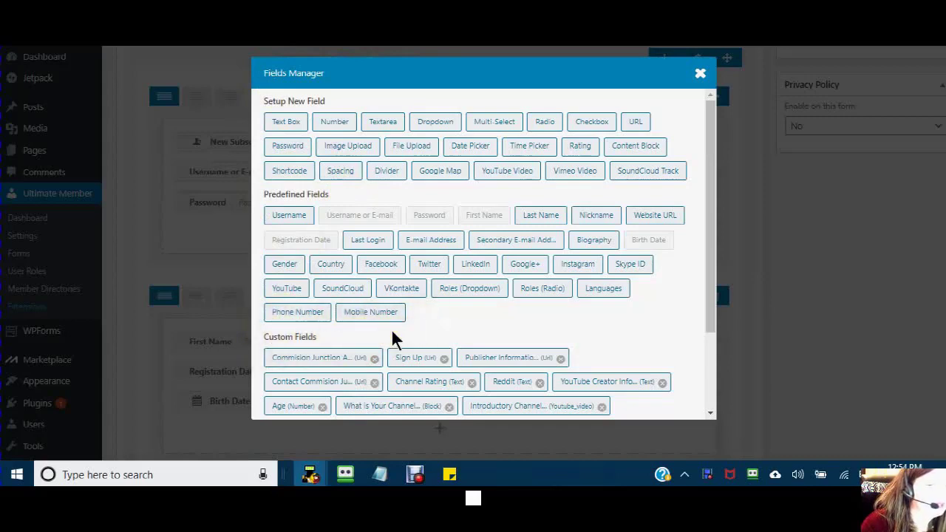
scroll(392, 338, down, 3)
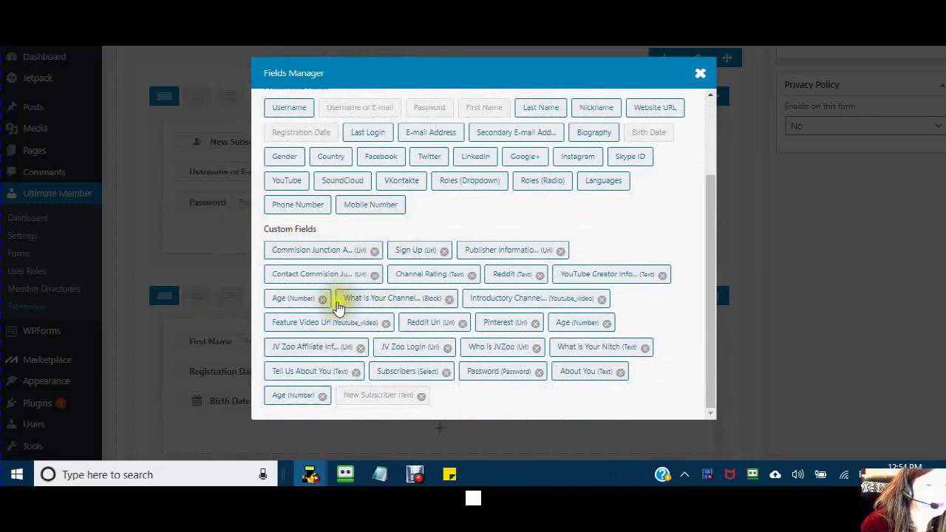
scroll(340, 306, up, 3)
scroll(342, 306, down, 3)
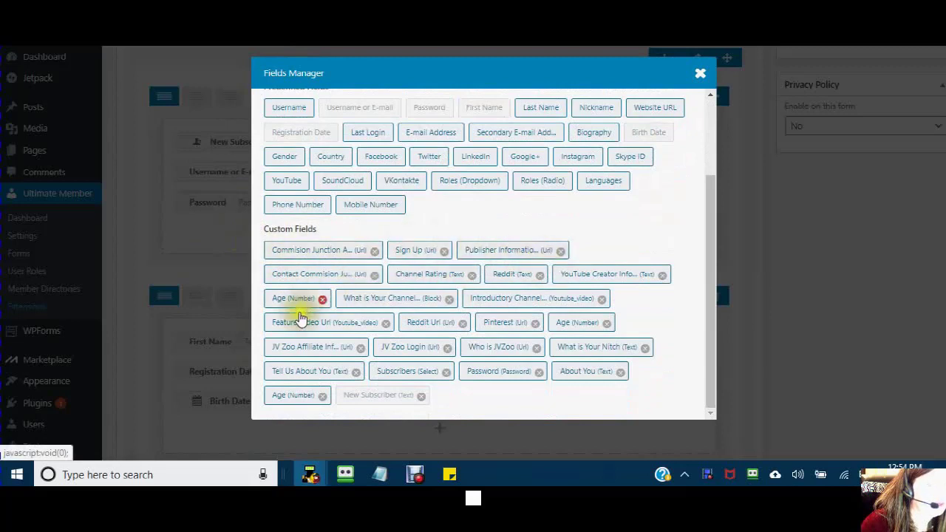
click(701, 74)
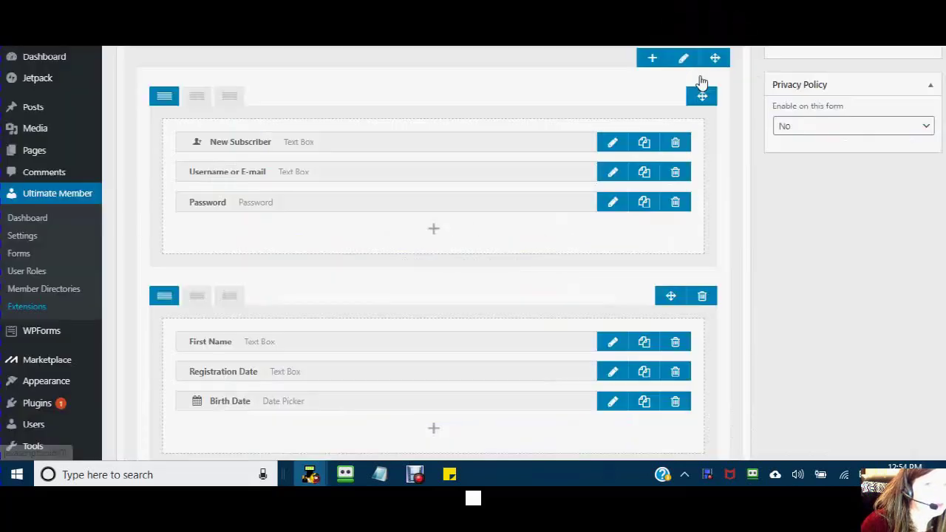
Check the Subscriber registration form's type and fields, and create the form.
scroll(517, 281, up, 4)
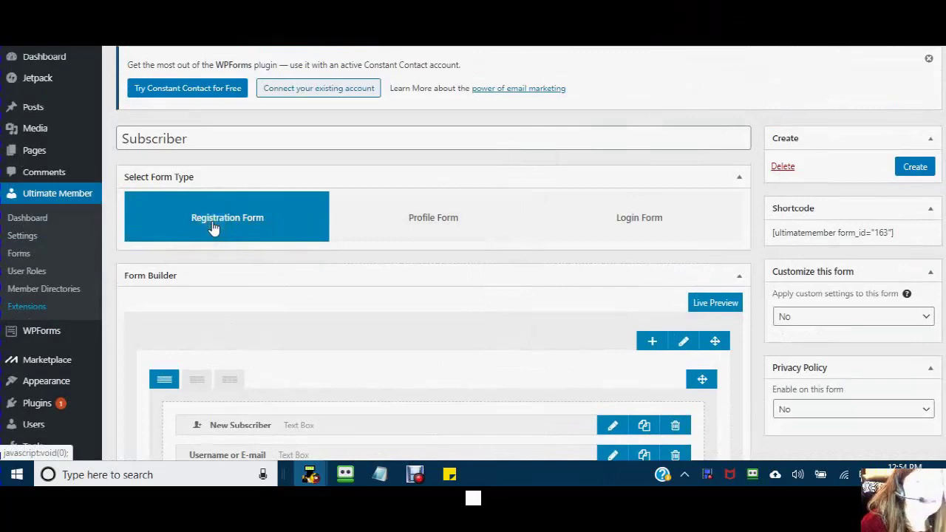
scroll(466, 284, down, 2)
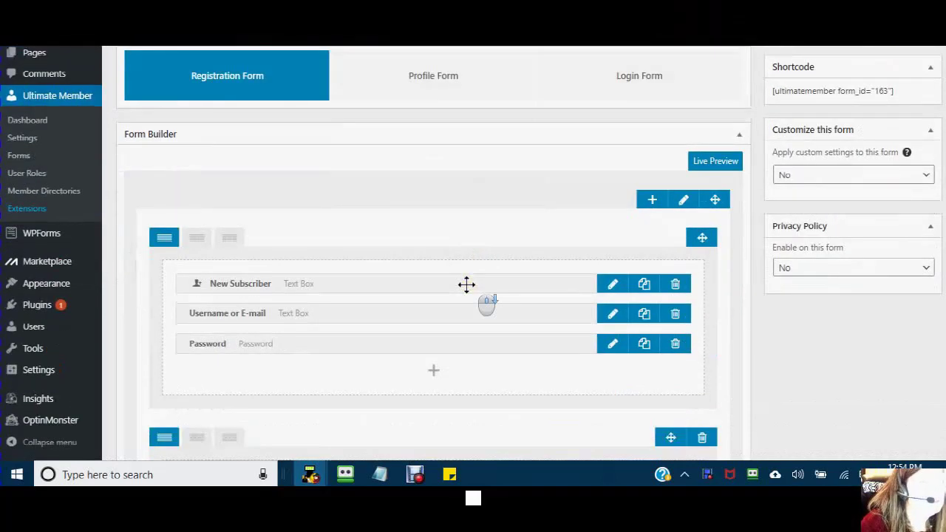
scroll(465, 288, down, 2)
scroll(470, 295, up, 4)
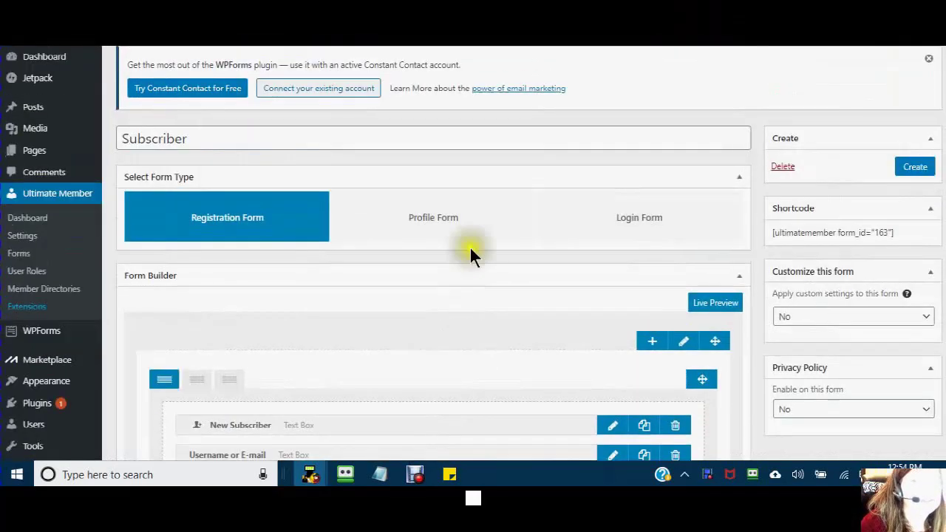
click(915, 168)
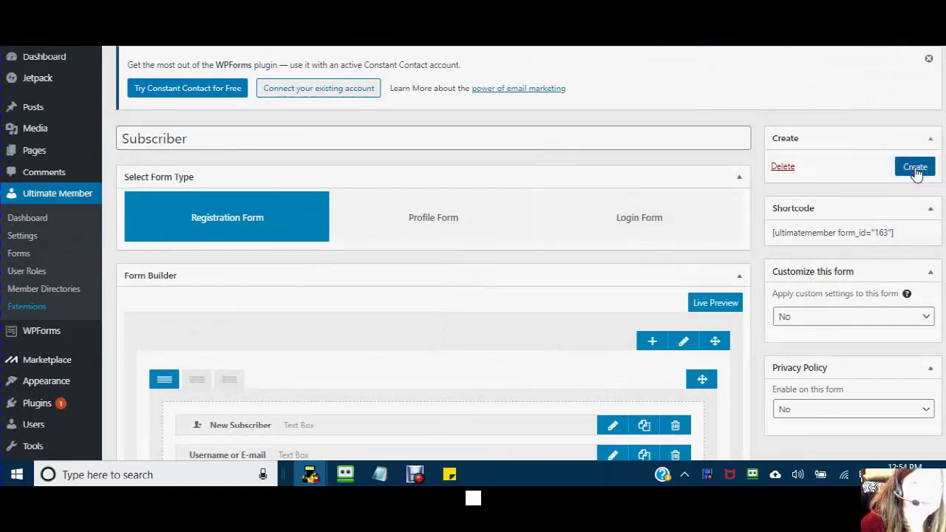
click(905, 167)
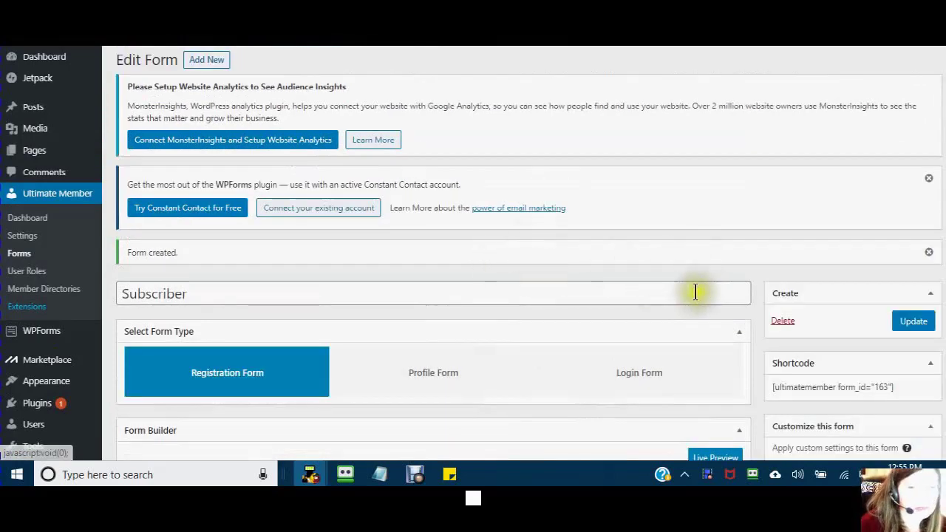
Apply custom settings to the Subscriber registration form and assign the New Subscriber role to it.
scroll(695, 292, down, 4)
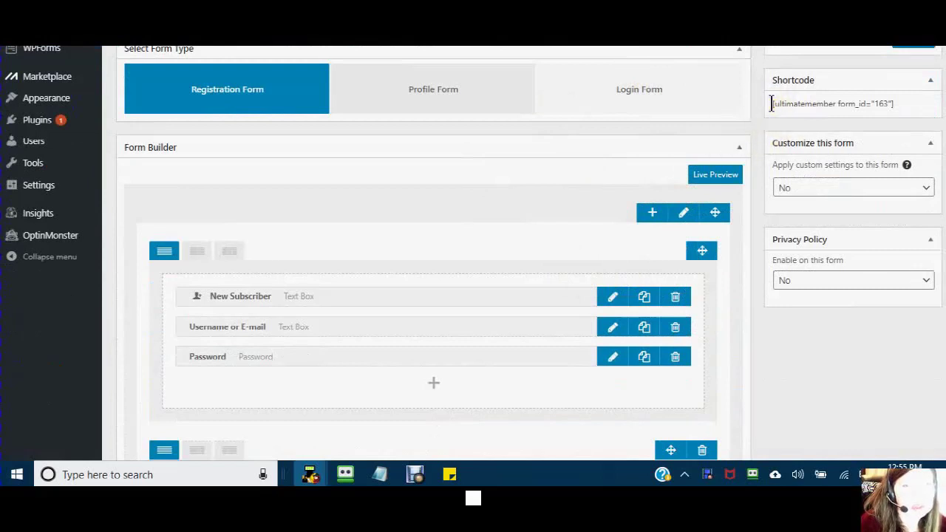
click(894, 93)
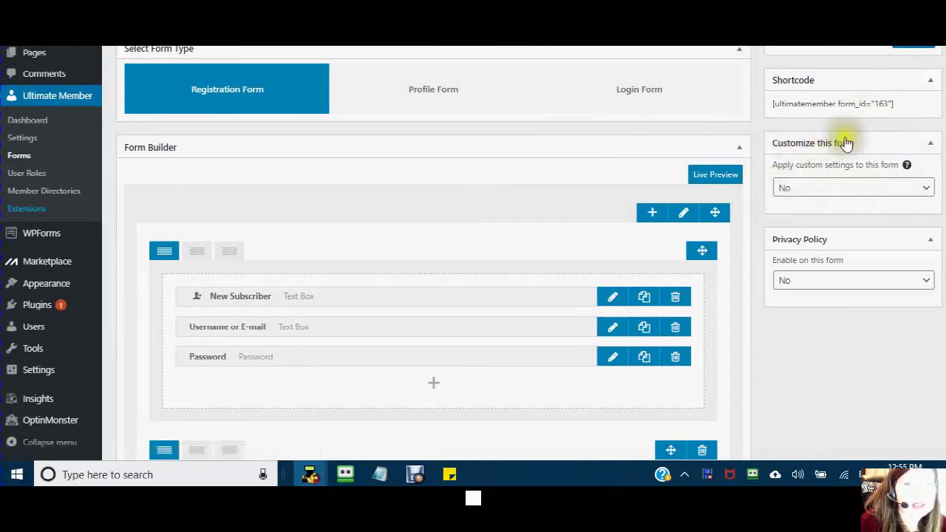
click(928, 192)
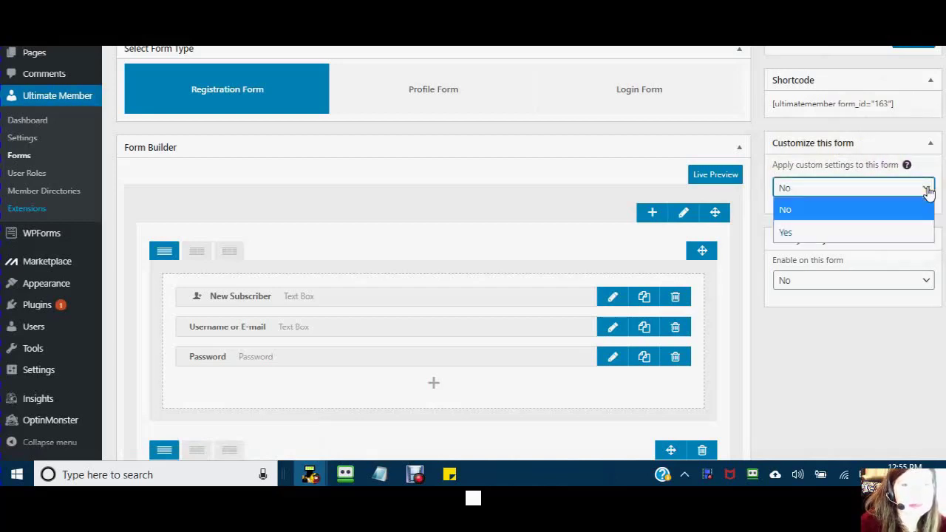
click(785, 233)
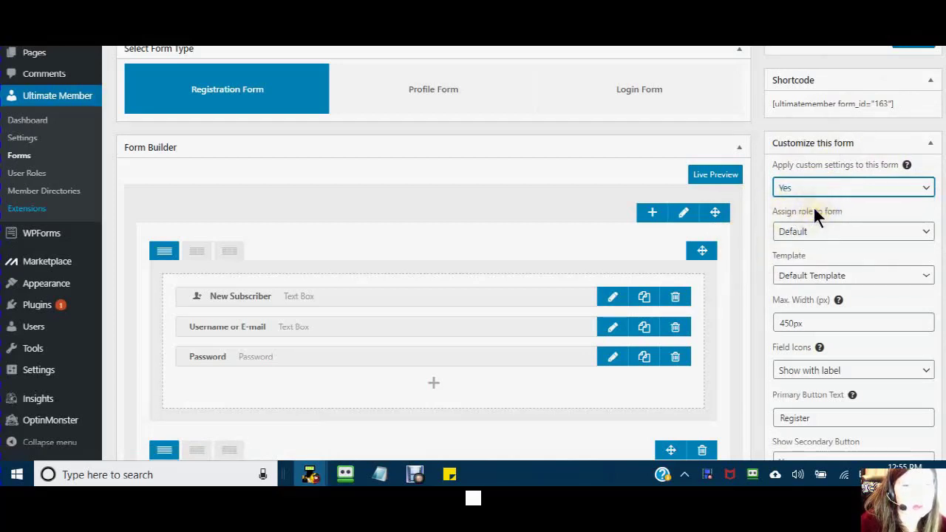
click(925, 233)
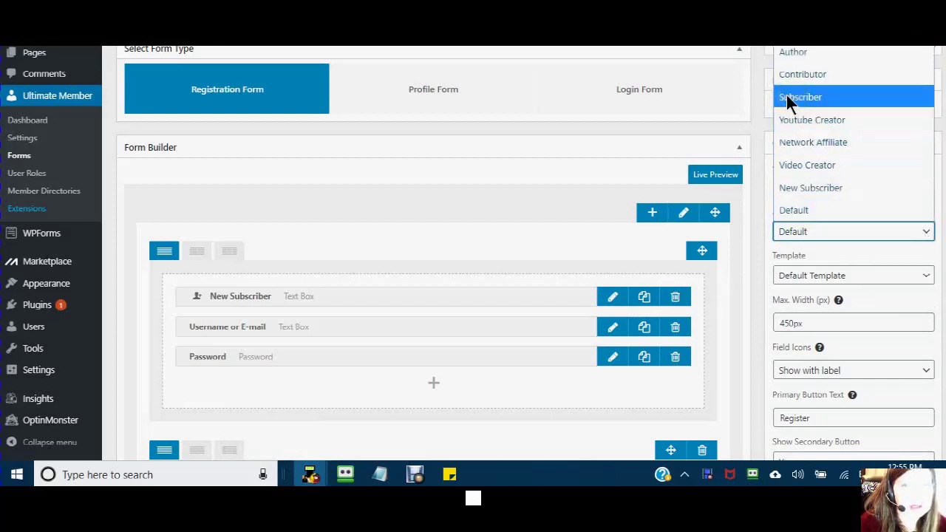
click(788, 190)
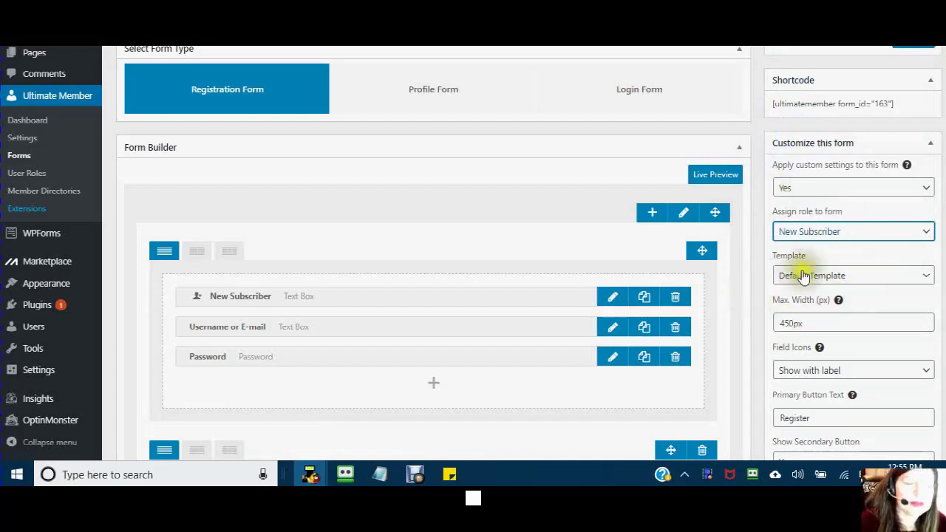
Keep the Default Template, set the form's maximum width to 600, and set the field icons to Show inside text field.
click(928, 280)
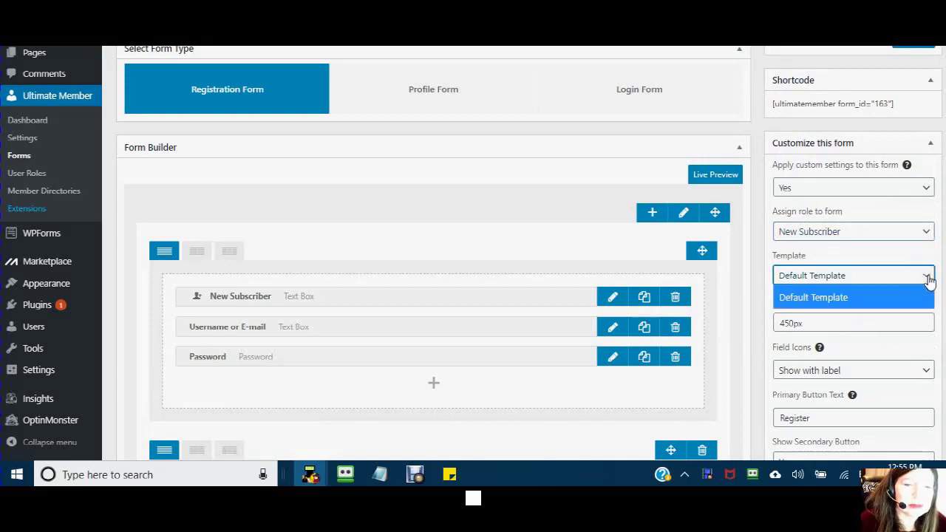
click(929, 276)
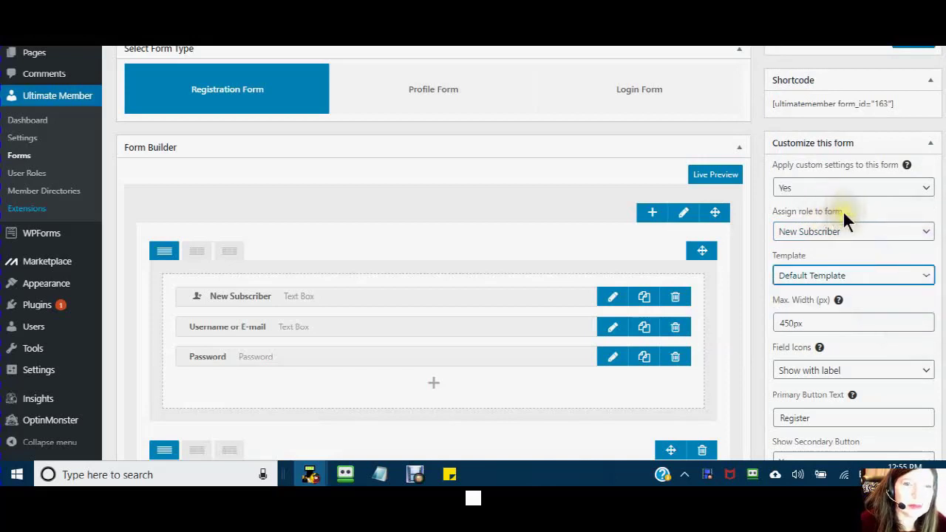
scroll(887, 235, down, 1)
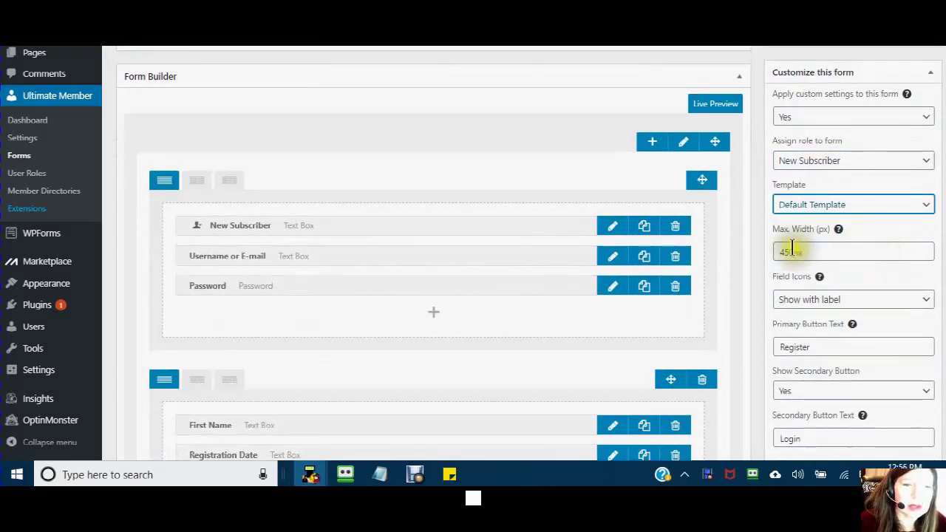
double_click(807, 253)
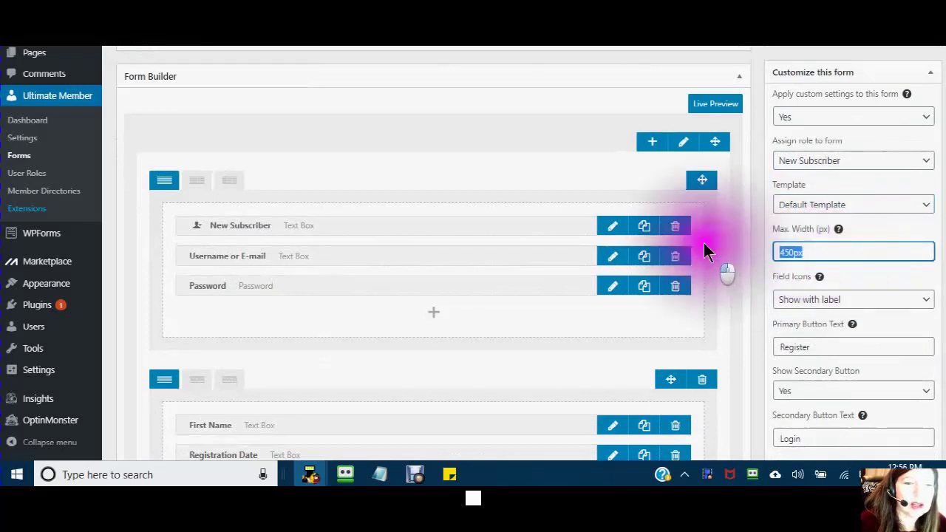
text(600)
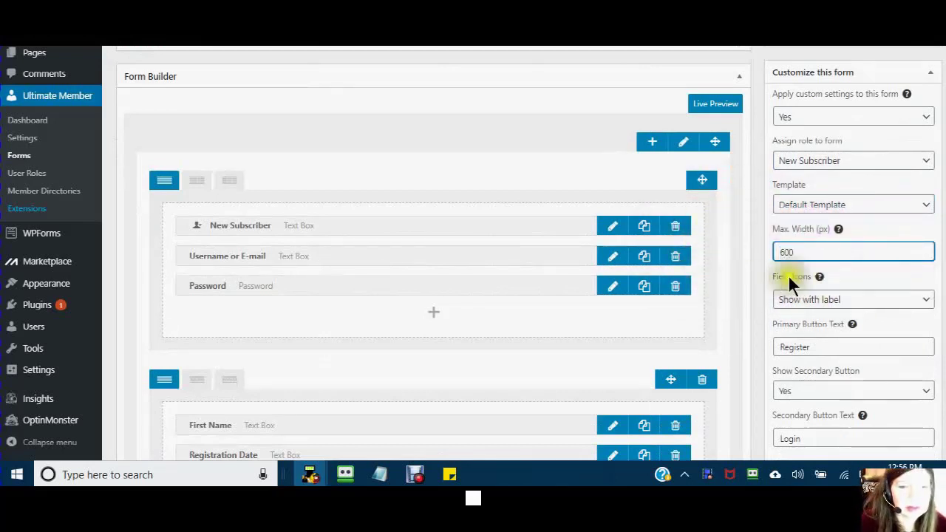
scroll(790, 277, down, 2)
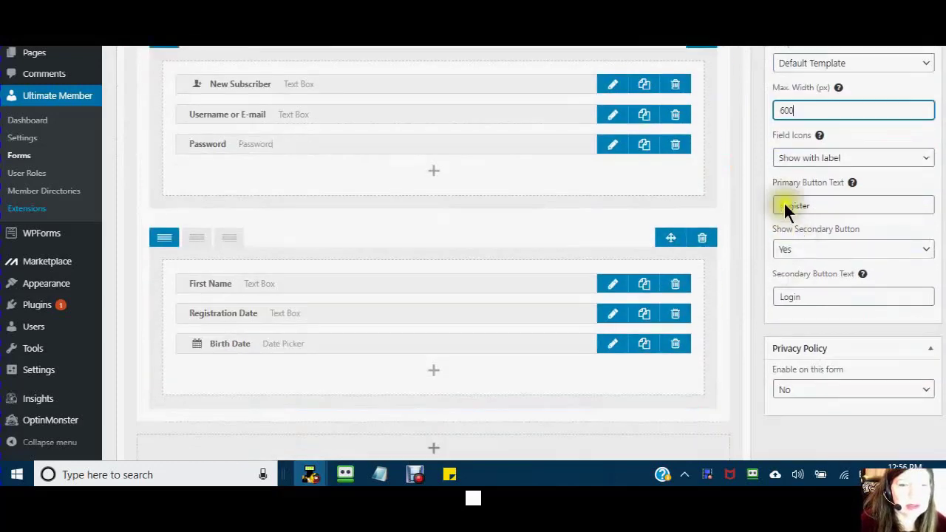
click(929, 161)
click(926, 159)
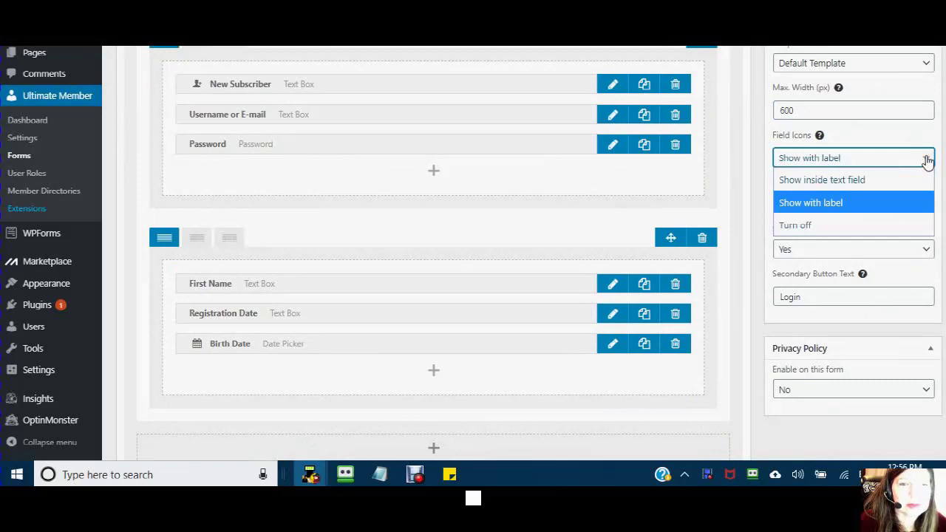
click(802, 181)
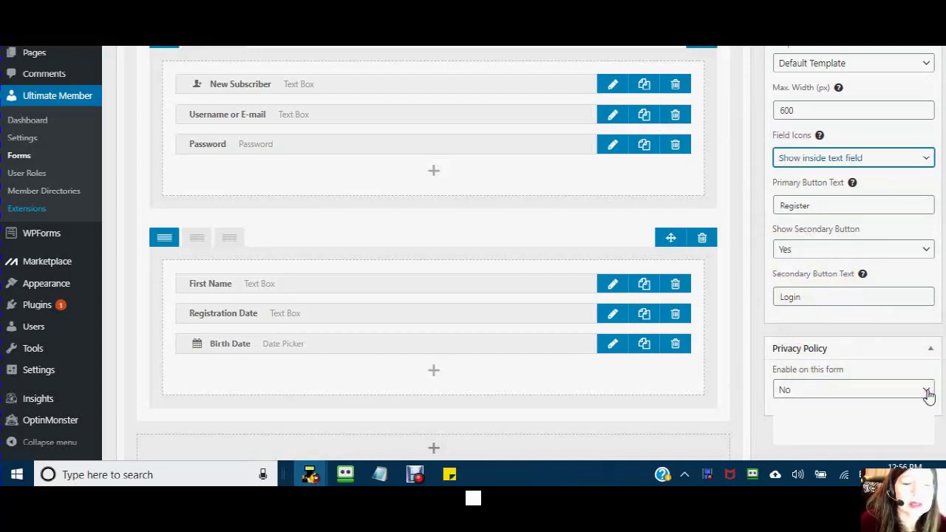
Enable the privacy policy on the form with the Privacy Policy page as its content, and update the form.
click(926, 391)
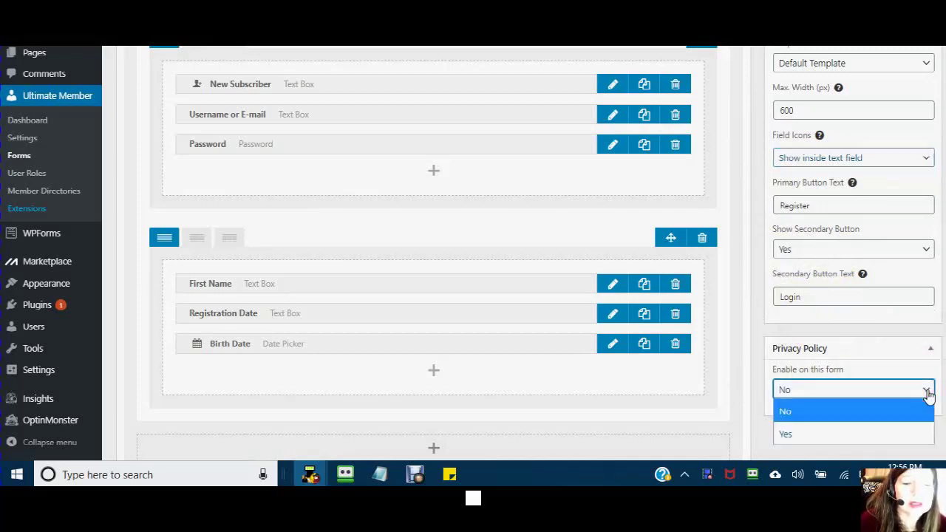
click(782, 435)
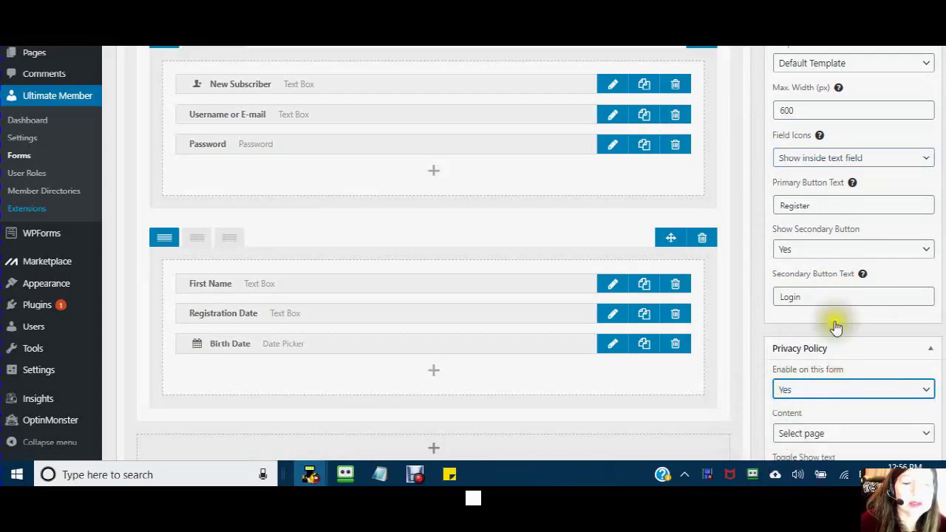
scroll(809, 351, down, 2)
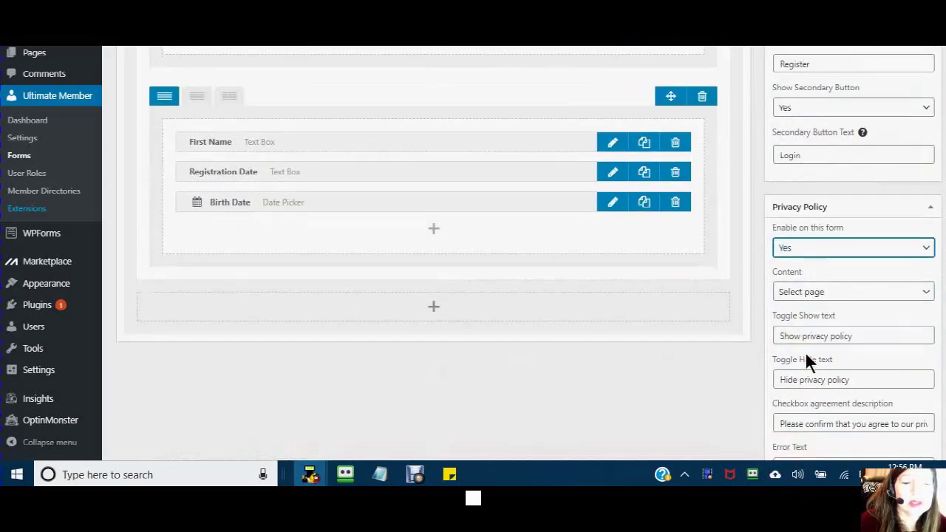
click(928, 295)
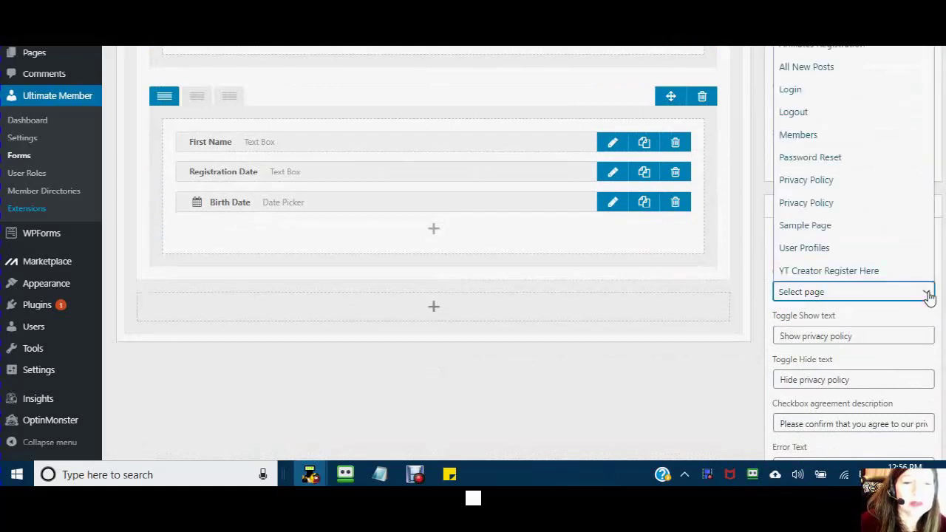
click(807, 189)
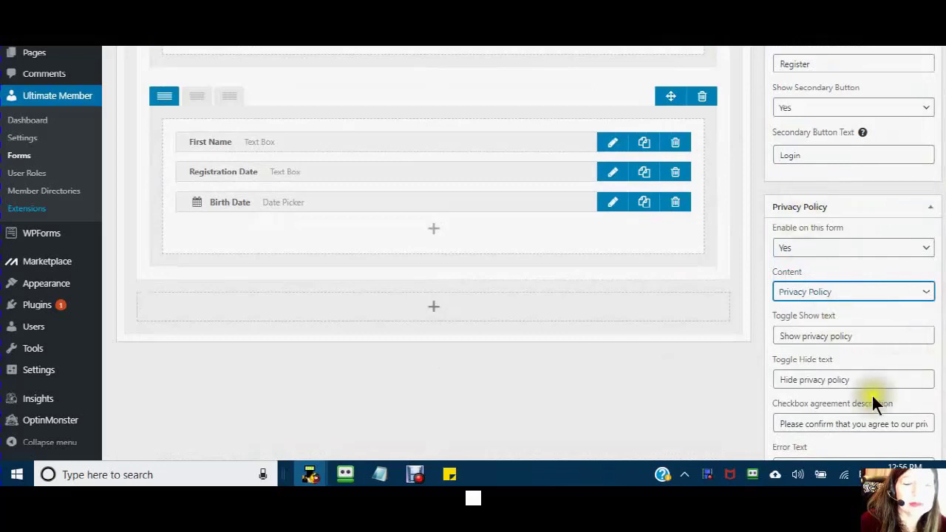
scroll(829, 391, down, 1)
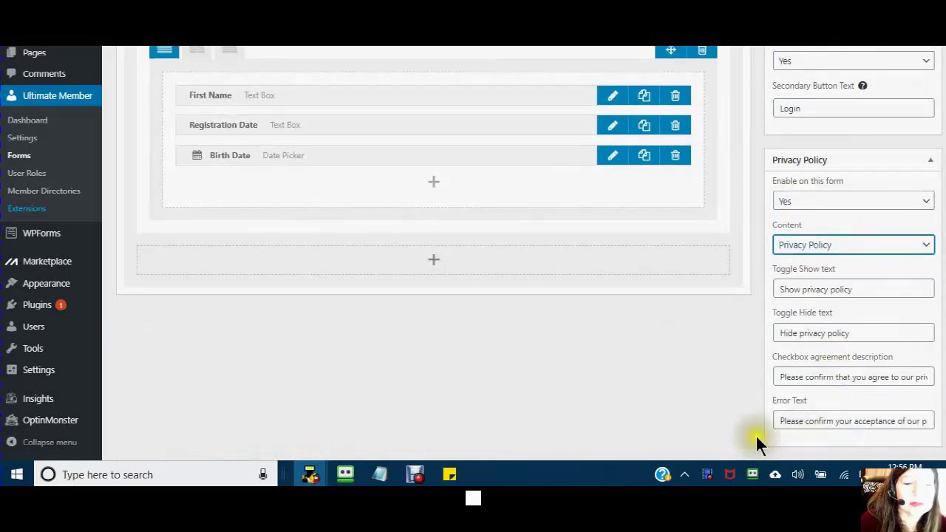
scroll(806, 244, up, 8)
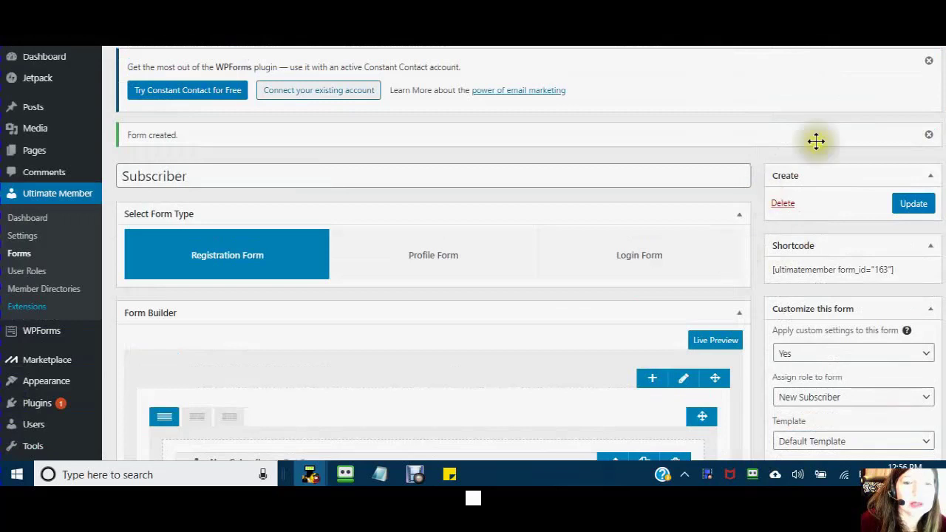
click(911, 205)
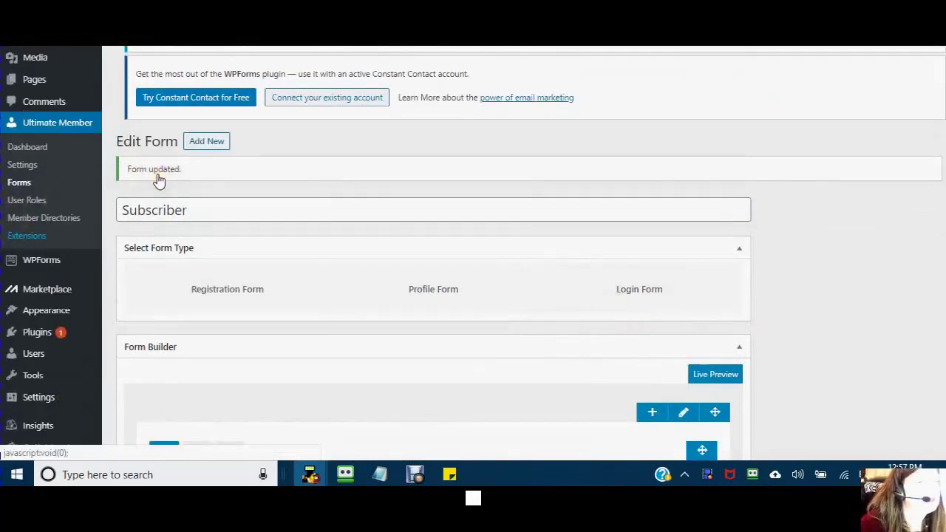
Examine the Subscriber form from its header to its last fields in the live preview, and return to editing.
scroll(462, 348, down, 2)
scroll(461, 348, down, 1)
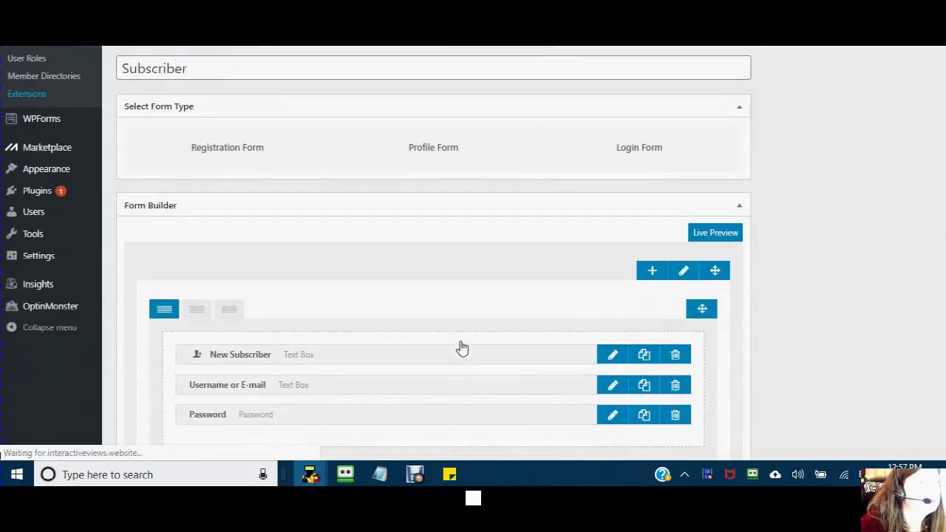
click(715, 234)
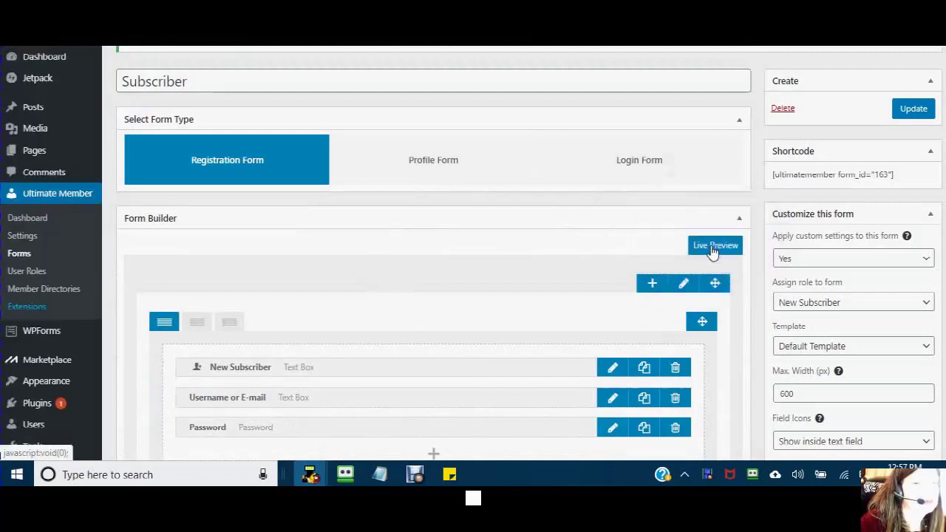
click(713, 248)
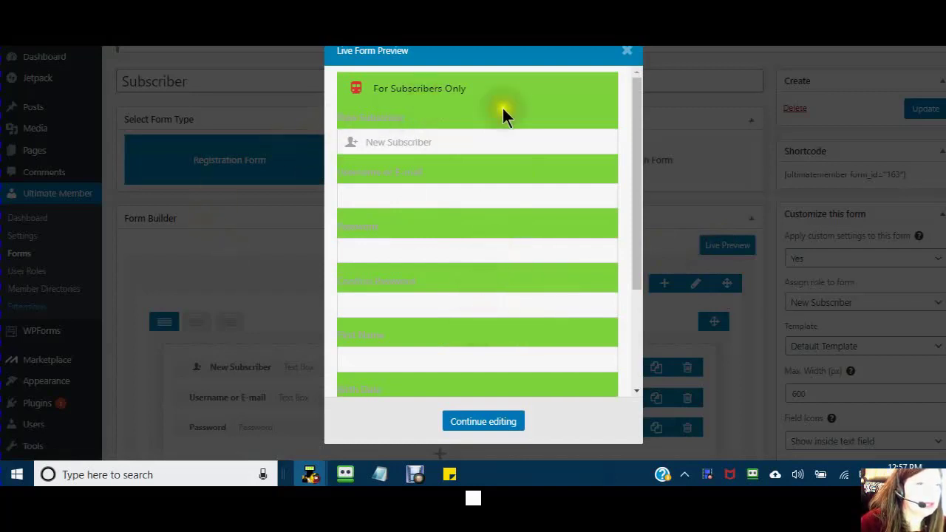
scroll(479, 232, down, 10)
scroll(466, 296, up, 10)
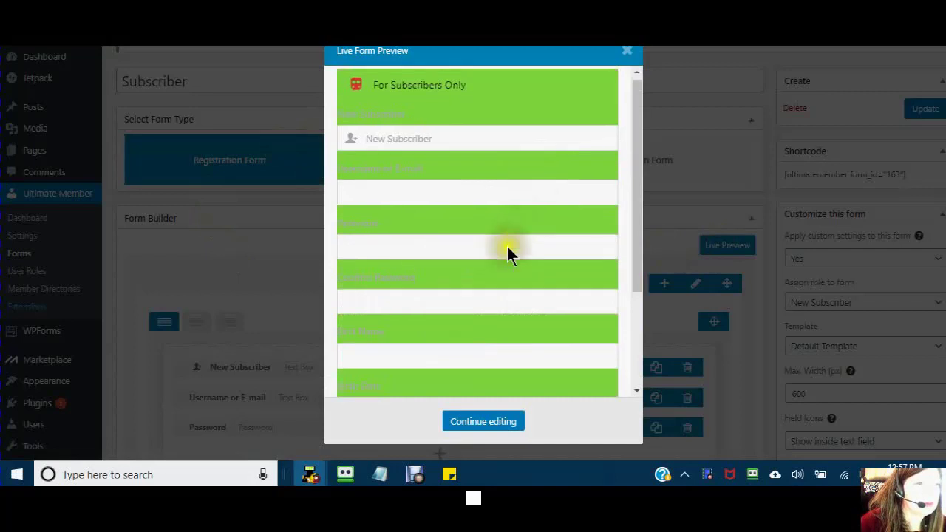
scroll(506, 248, down, 10)
scroll(504, 272, up, 8)
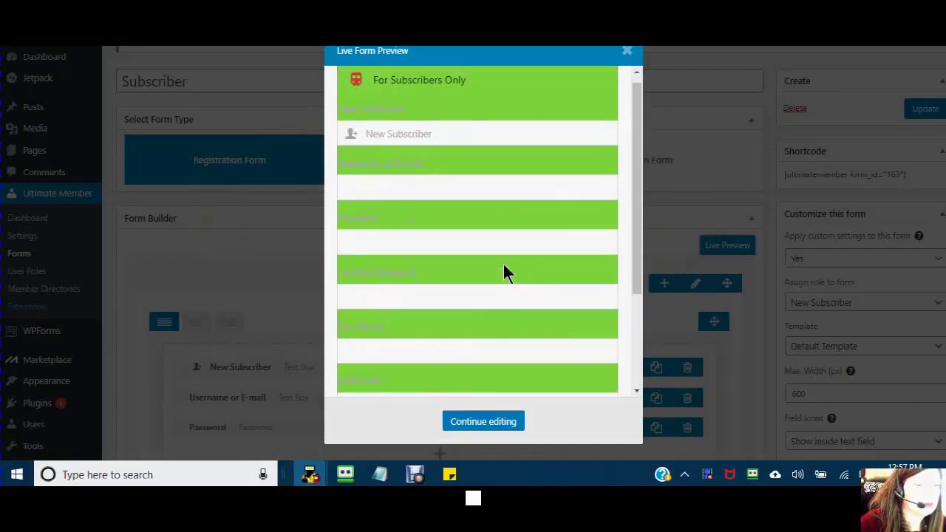
click(479, 423)
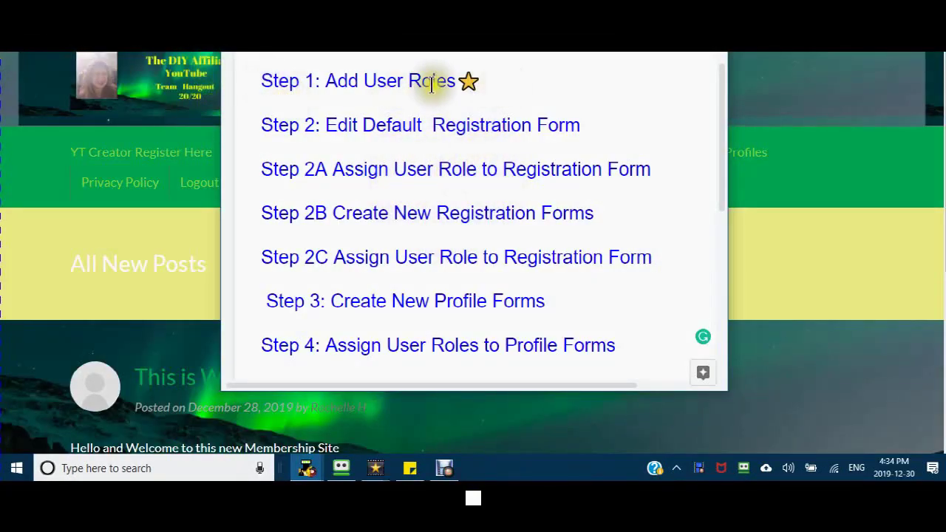
In the steps checklist document, copy the star after Step 1: Add User Roles to the end of the Step 2 line.
click(482, 80)
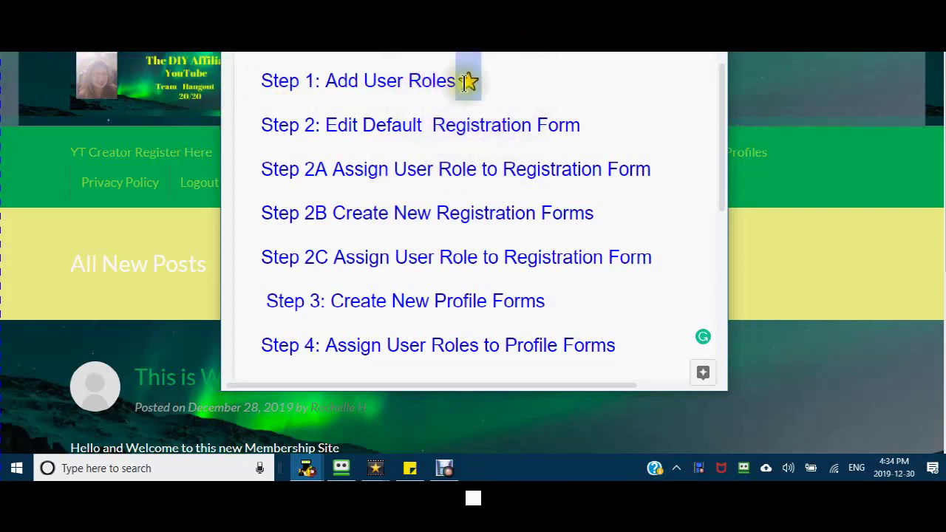
right_click(467, 85)
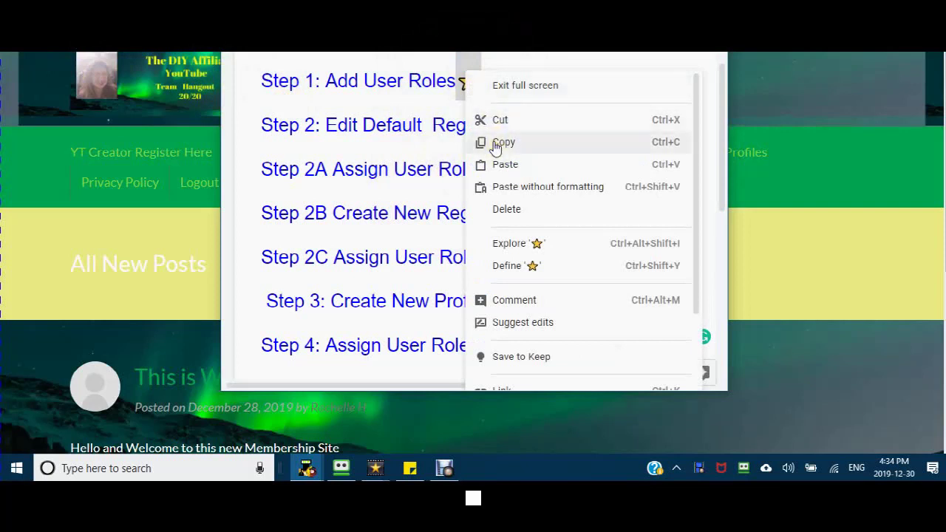
click(500, 141)
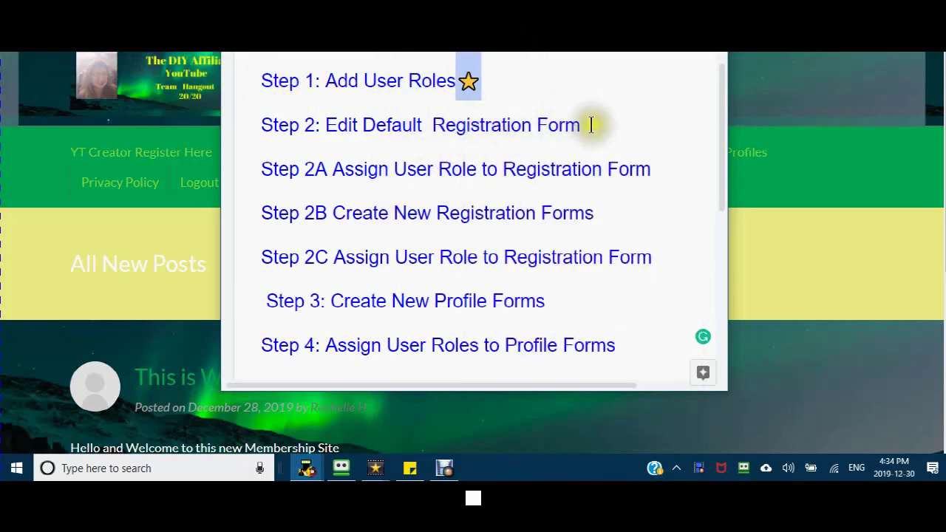
click(591, 127)
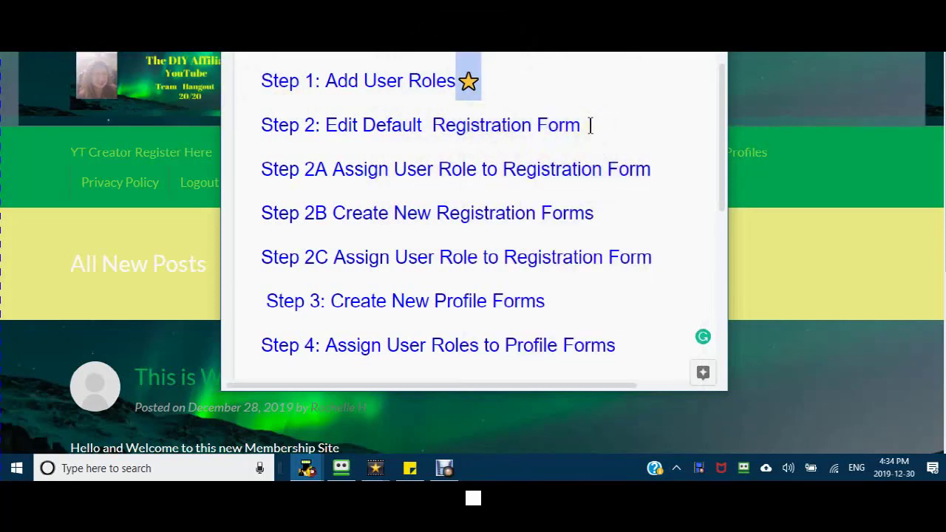
right_click(589, 131)
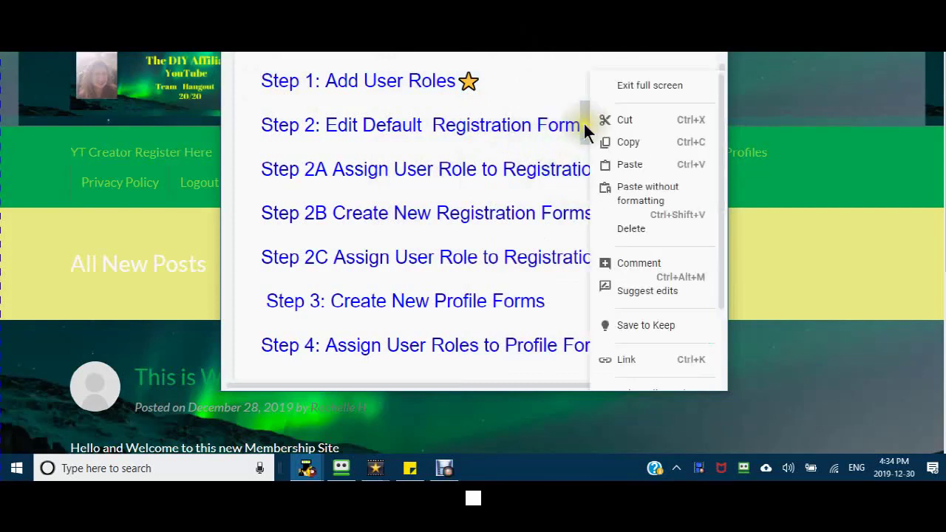
click(629, 164)
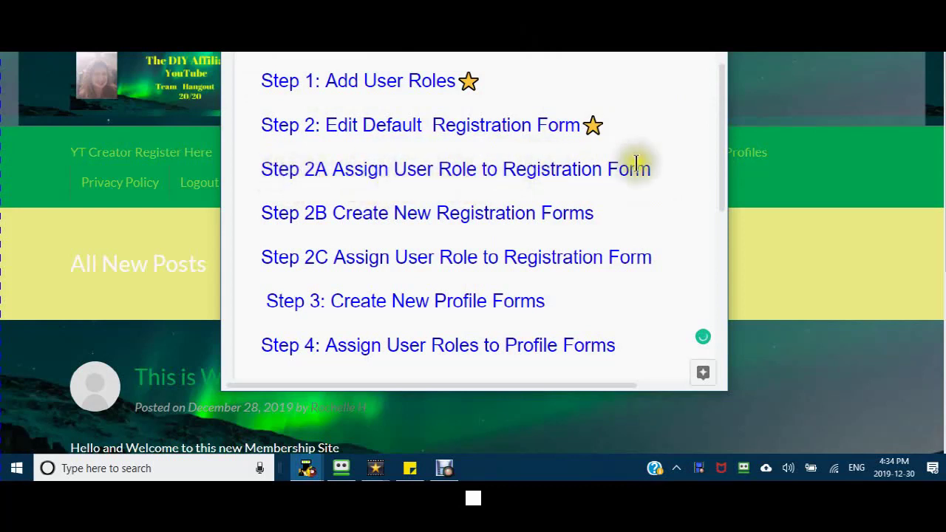
Change "Form" to "Forms" in the Step 2A checklist line and paste the star at its end.
click(661, 172)
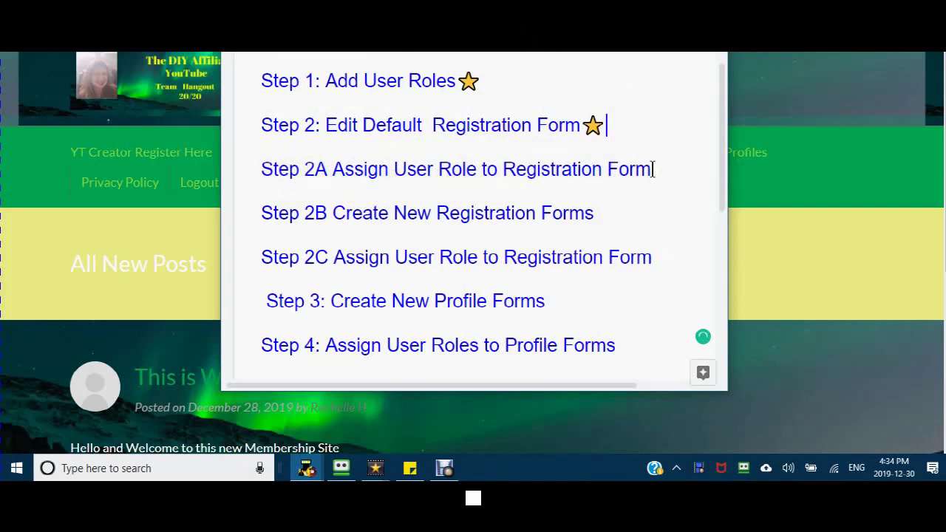
click(653, 170)
text(s)
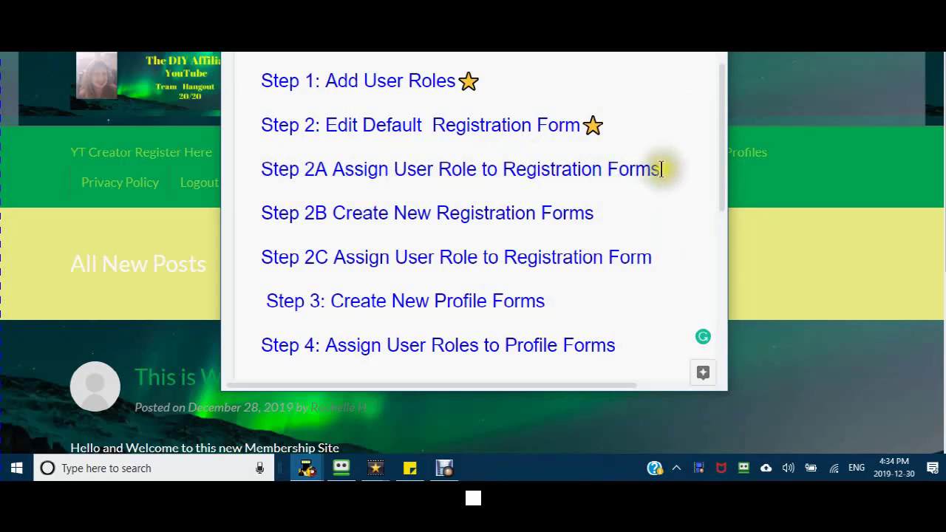
right_click(669, 168)
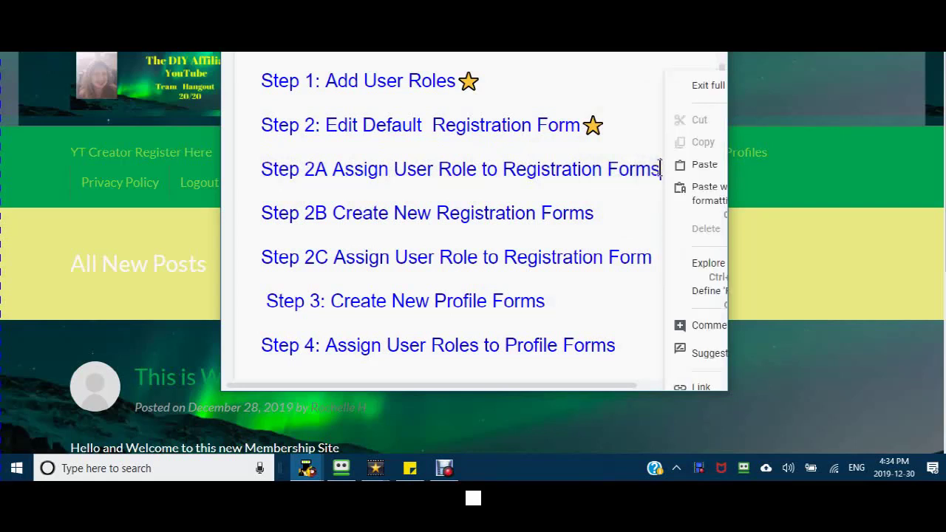
click(704, 167)
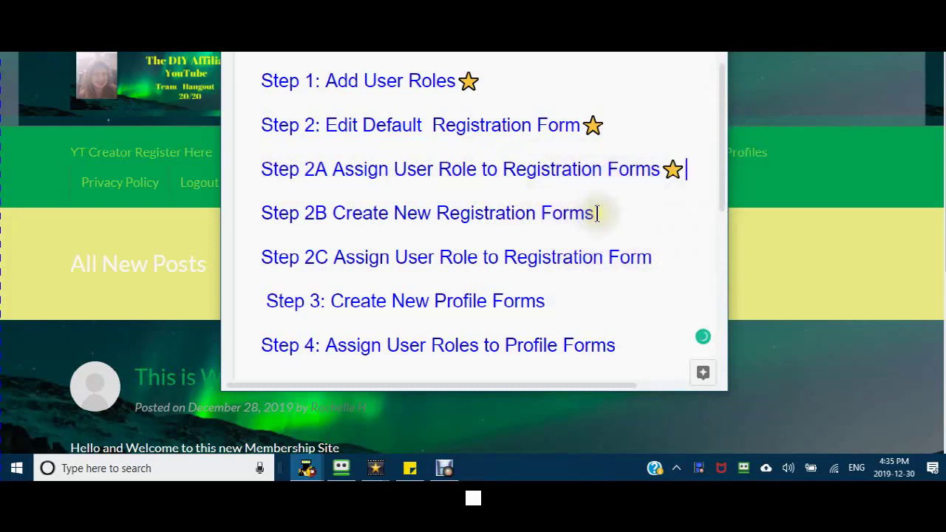
Paste the star at the end of the Step 2B and Step 2C lines in the checklist.
click(592, 214)
click(593, 214)
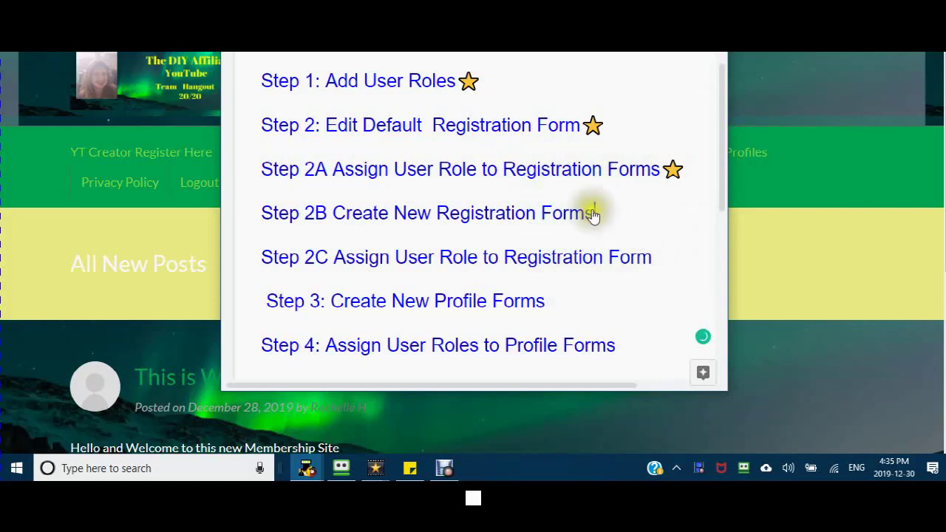
right_click(595, 214)
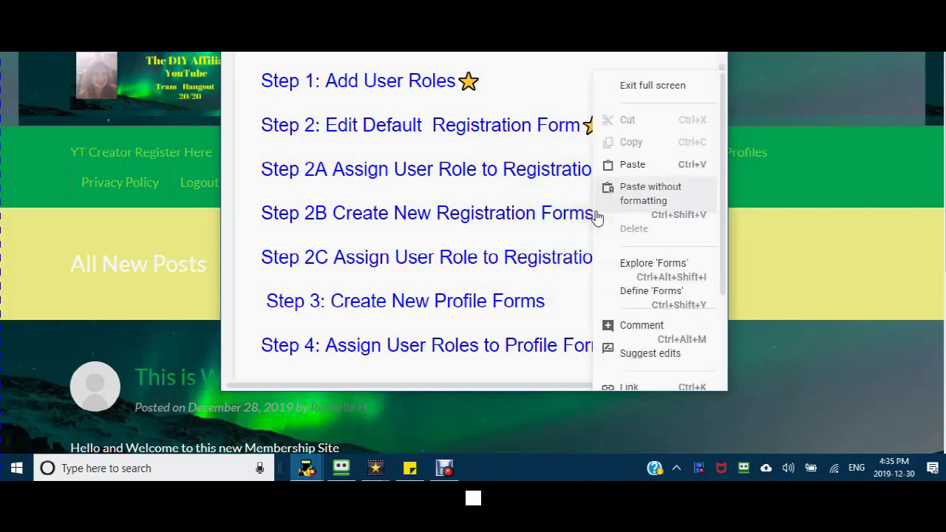
click(623, 163)
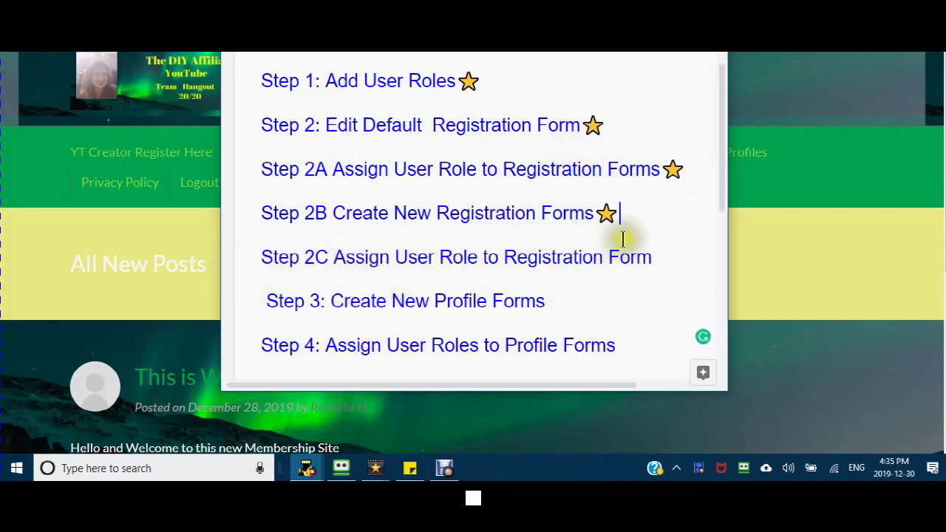
click(650, 255)
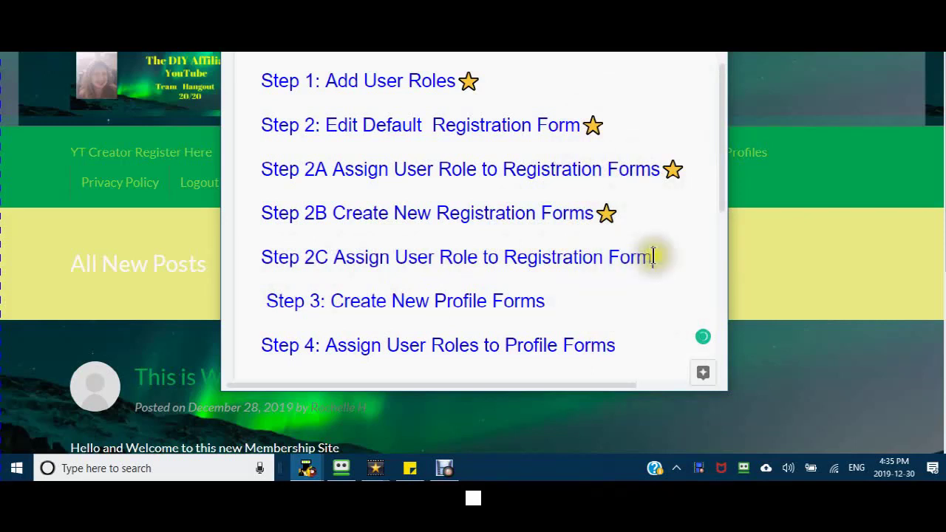
right_click(654, 256)
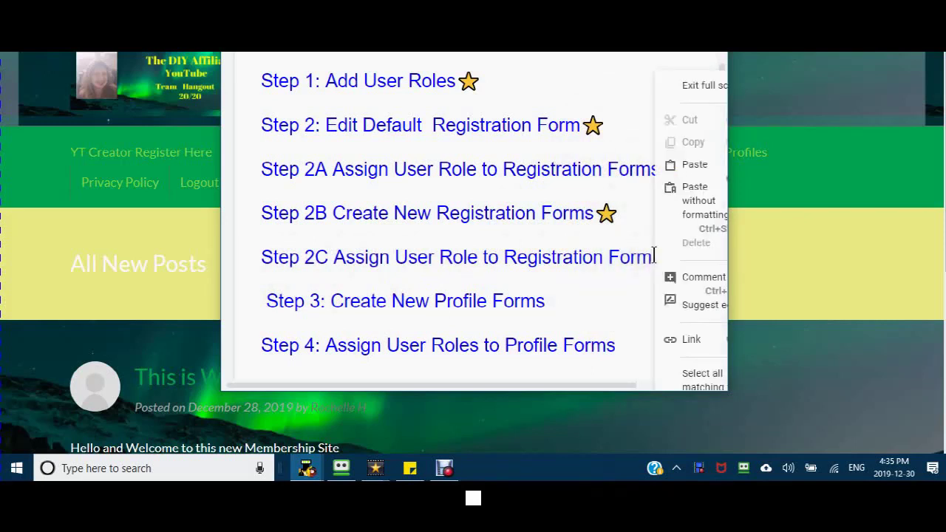
click(695, 169)
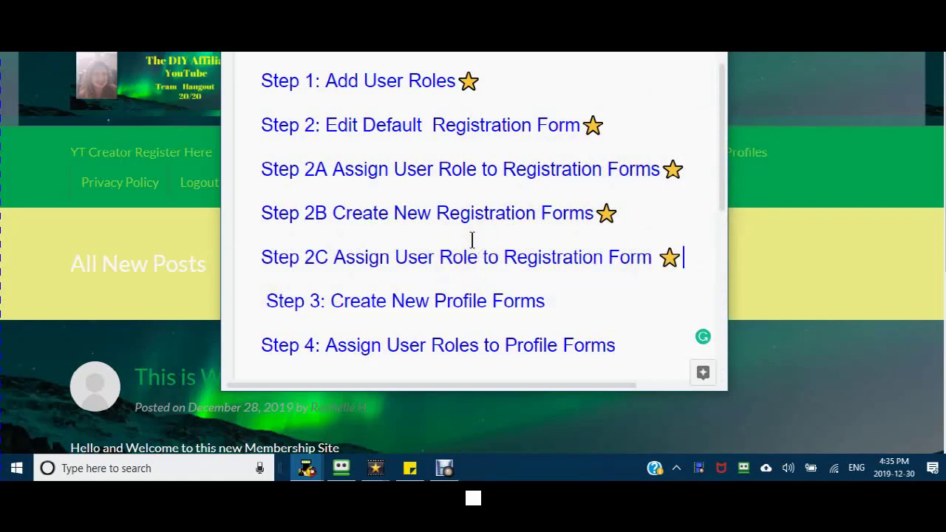
Open the YT Profile form for editing in Ultimate Member and examine its personal-detail fields, social media fields and form settings.
scroll(472, 239, down, 1)
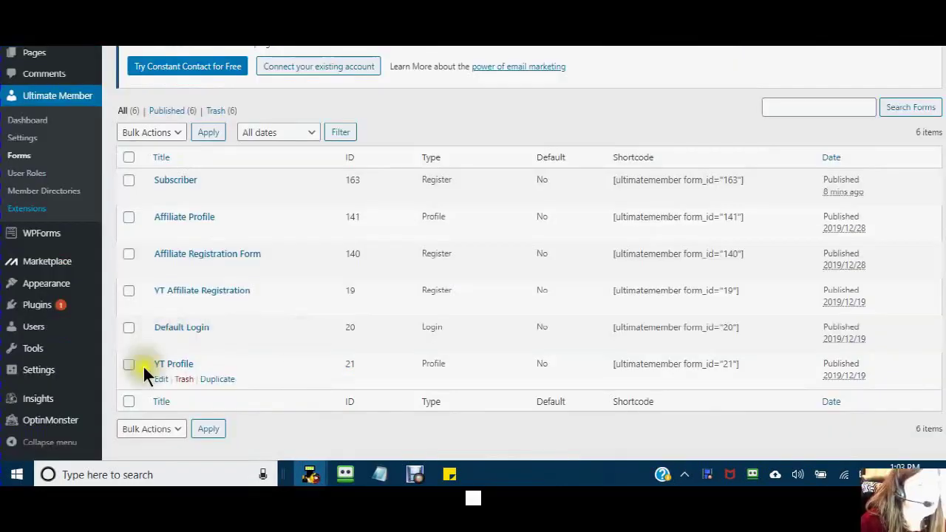
click(158, 380)
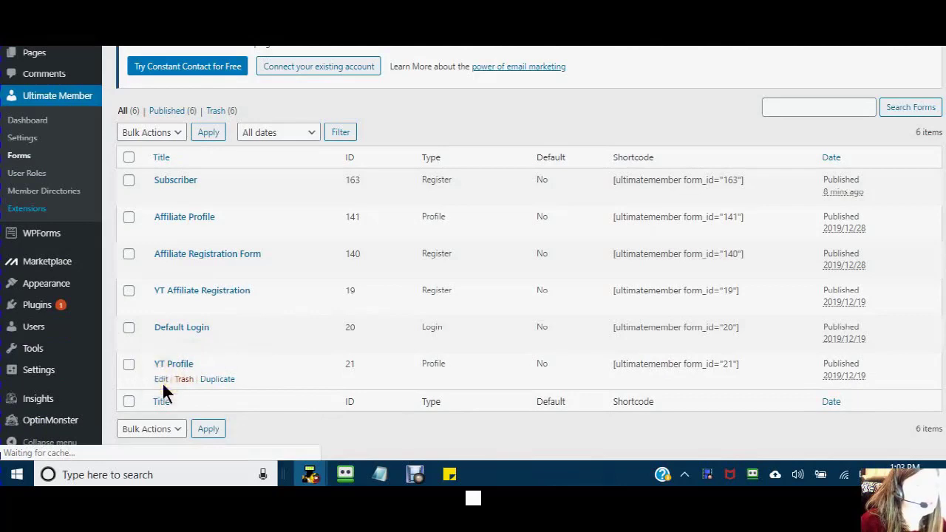
scroll(346, 229, down, 2)
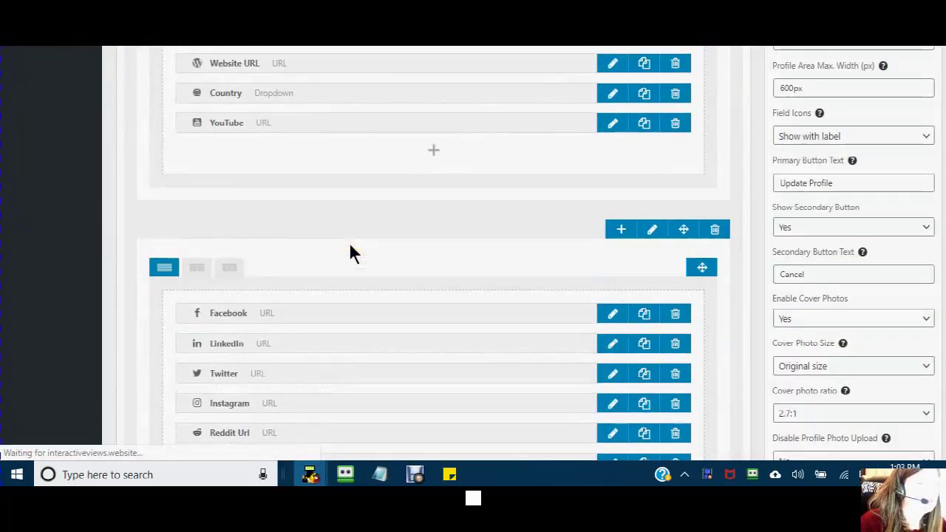
scroll(351, 252, down, 3)
scroll(352, 254, up, 1)
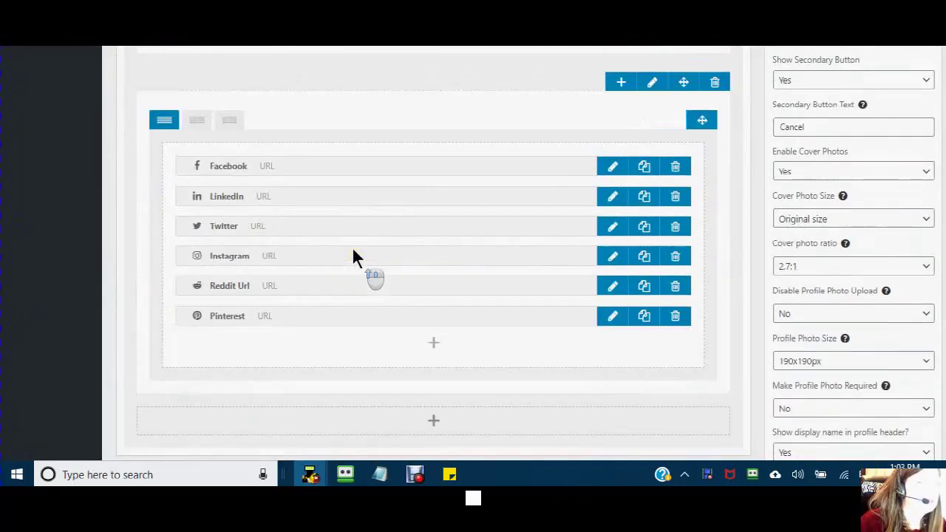
scroll(352, 254, up, 7)
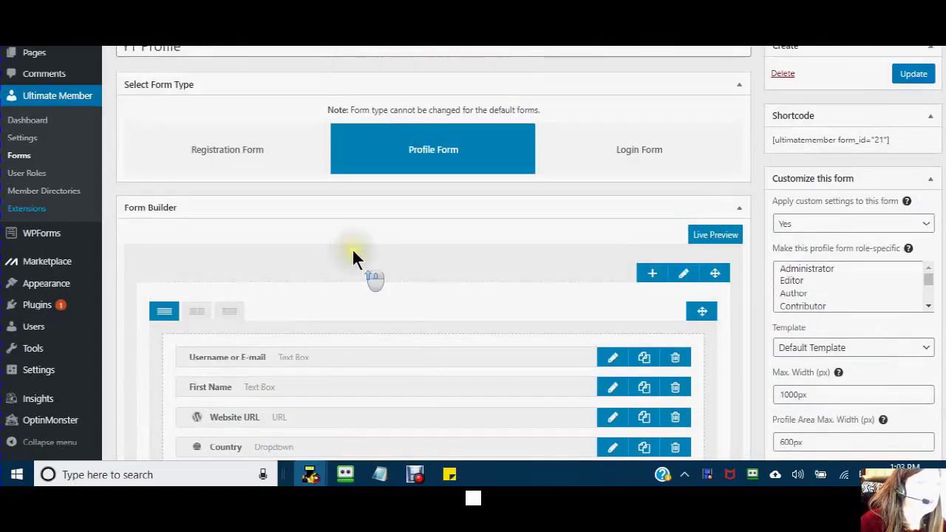
scroll(353, 254, up, 1)
scroll(385, 250, down, 3)
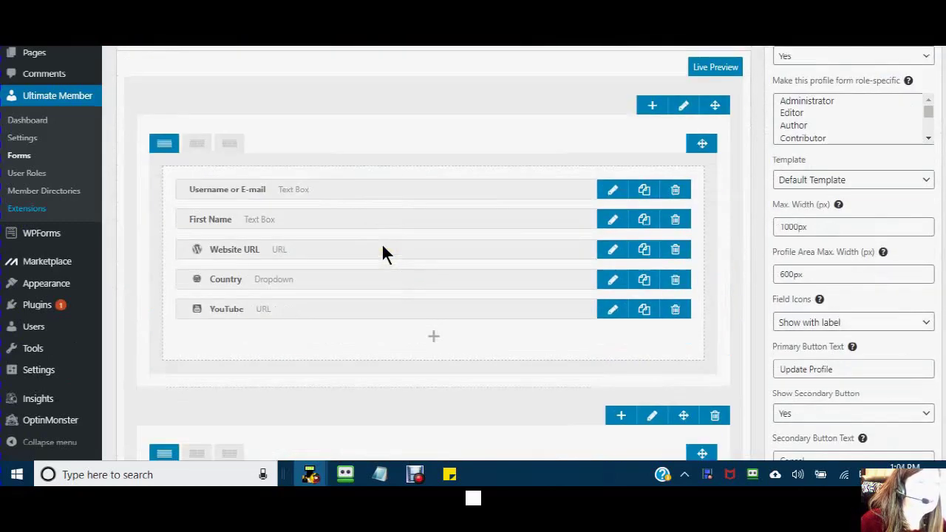
scroll(382, 251, down, 1)
scroll(378, 251, up, 2)
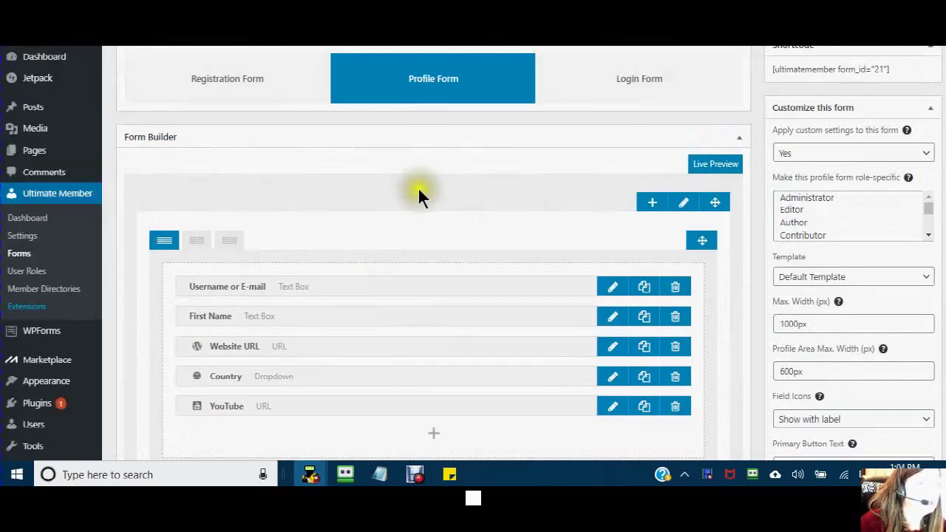
scroll(417, 196, down, 4)
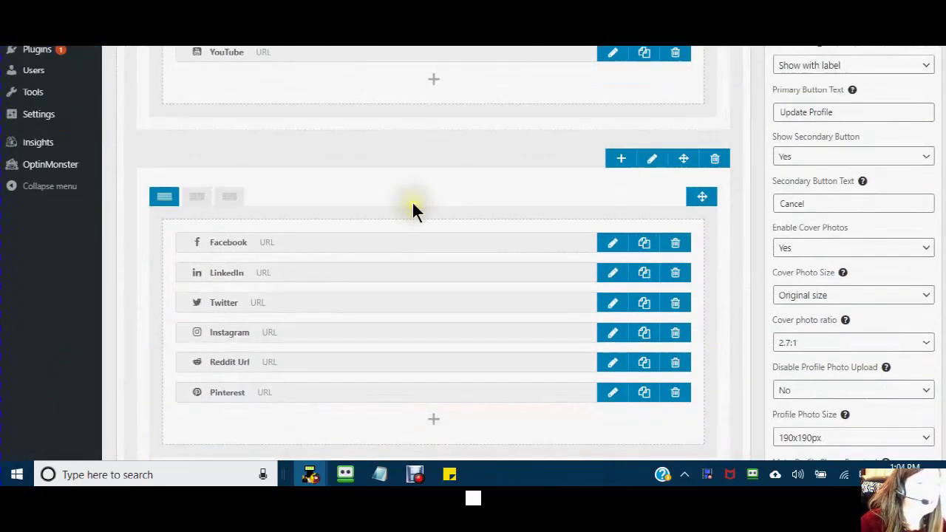
scroll(413, 200, down, 1)
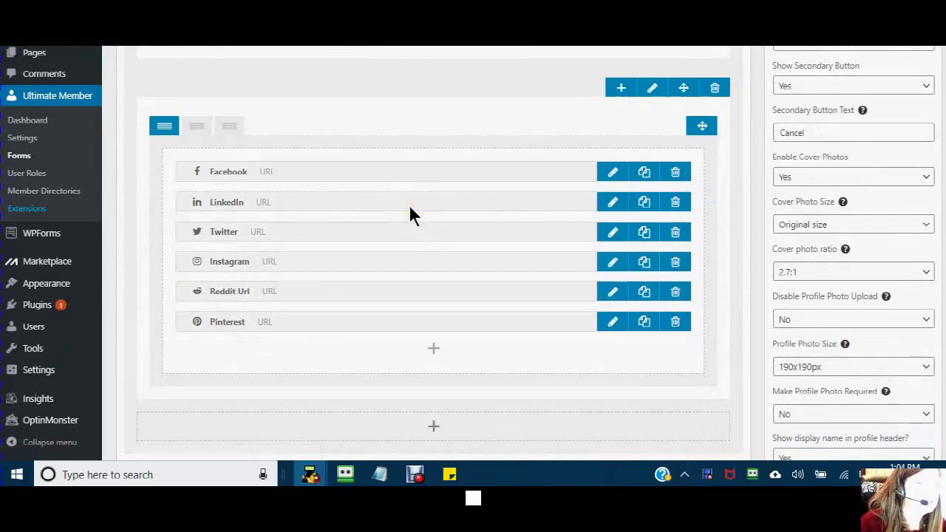
scroll(412, 200, up, 5)
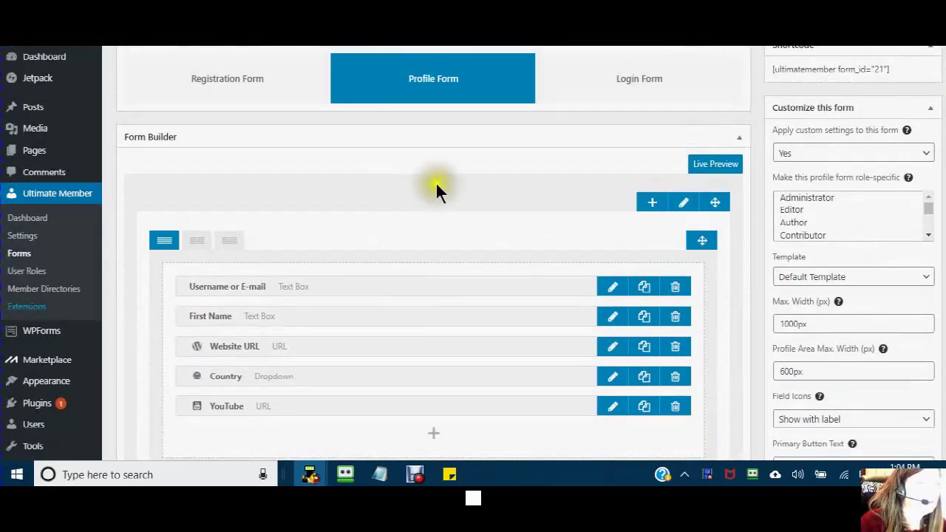
scroll(436, 184, up, 3)
scroll(417, 213, down, 3)
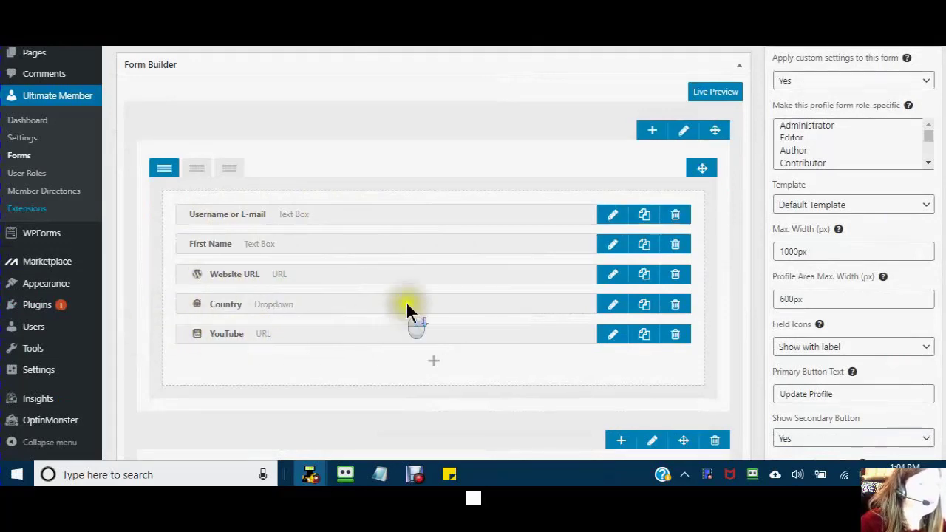
scroll(412, 317, down, 1)
scroll(425, 284, down, 4)
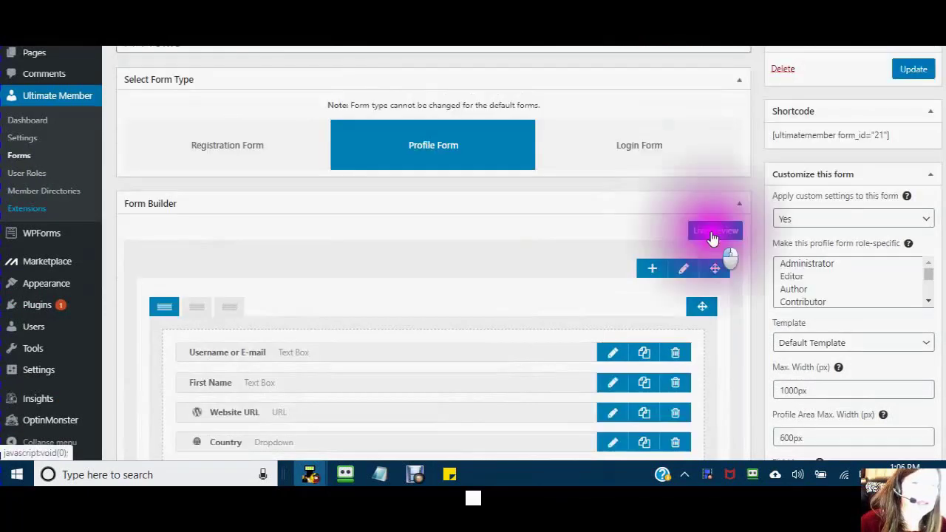
Open the live preview of the YT Profile form and close it to return to editing.
click(706, 231)
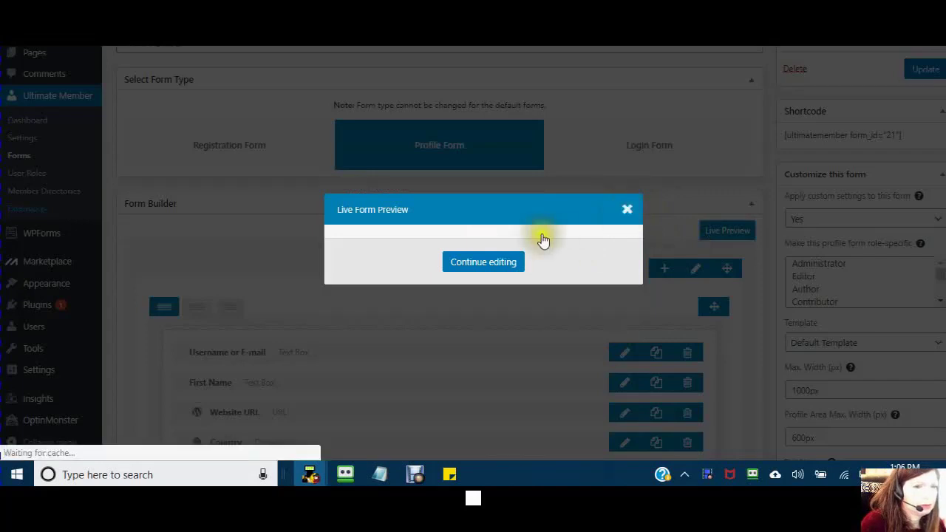
click(628, 209)
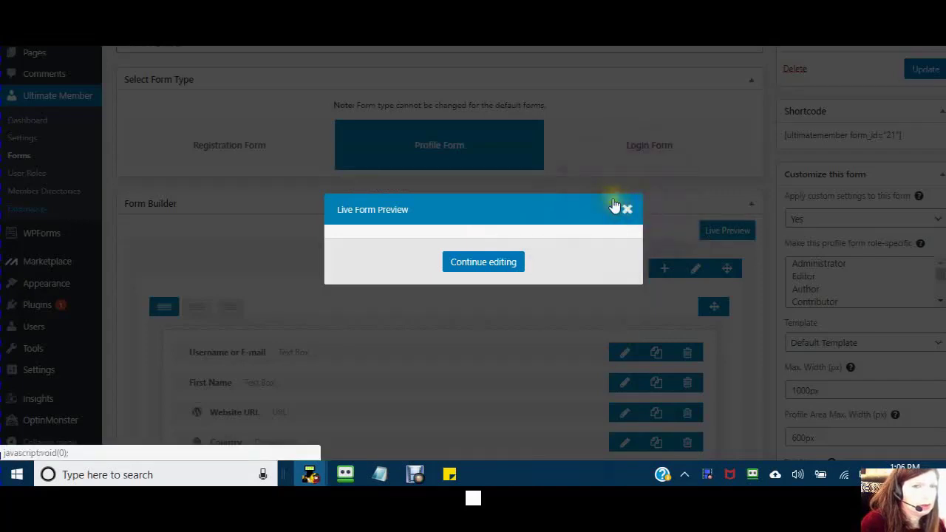
click(628, 211)
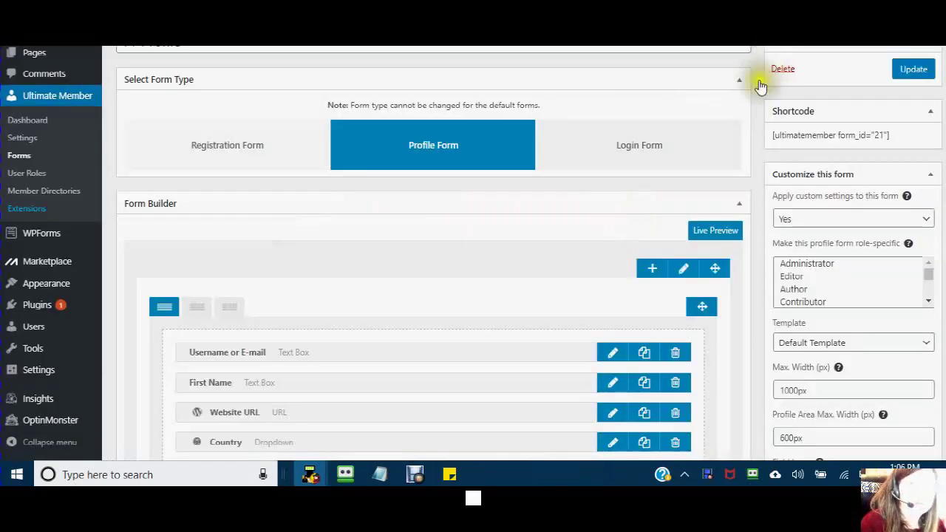
Update the YT Profile form to save its current fields and settings.
scroll(673, 153, up, 3)
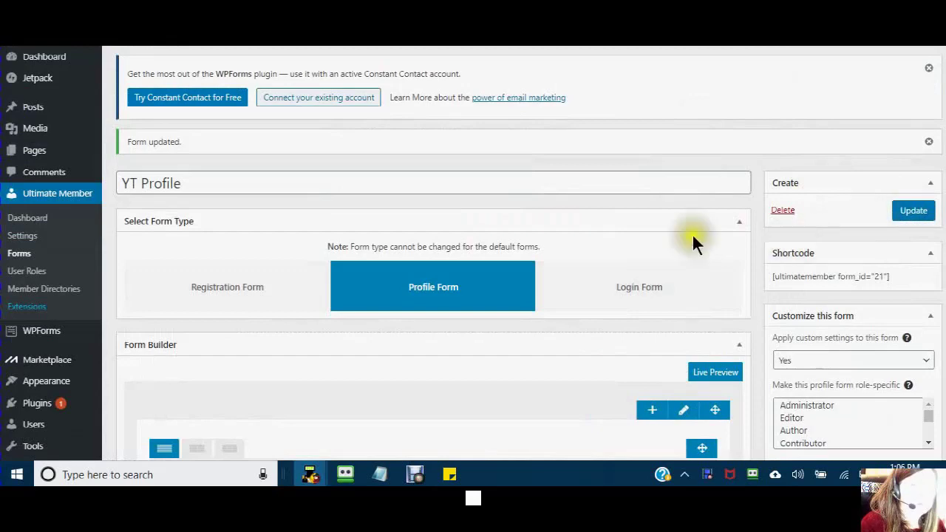
scroll(686, 240, down, 3)
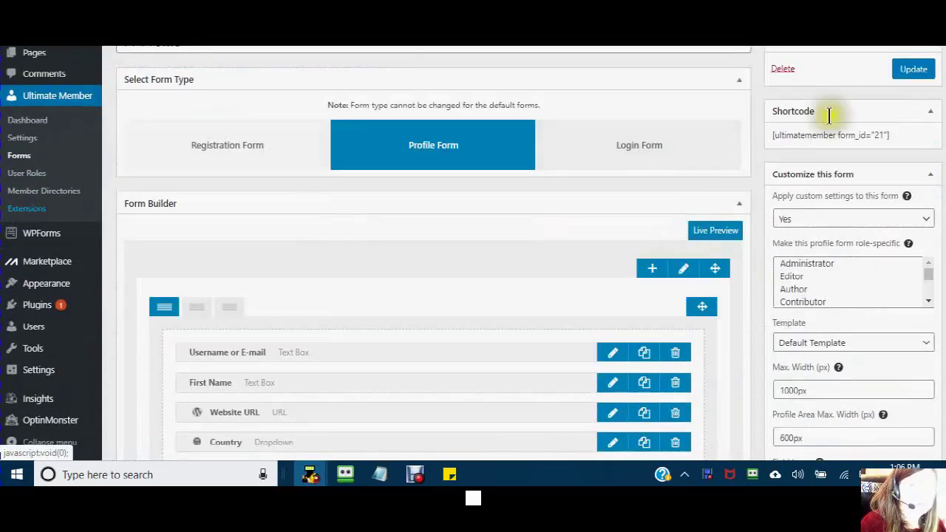
click(921, 74)
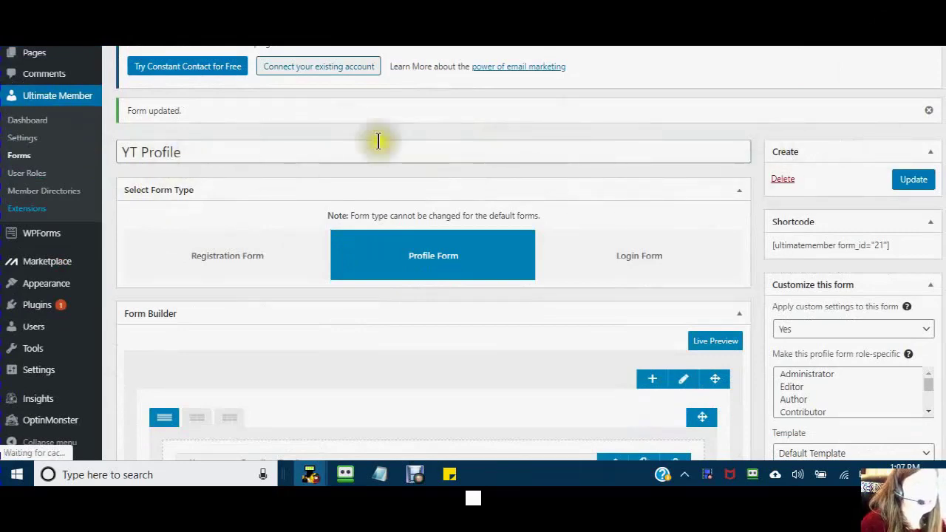
Return to the start of the YT Profile form page and add a new, blank Ultimate Member form.
scroll(189, 151, down, 1)
scroll(189, 151, down, 5)
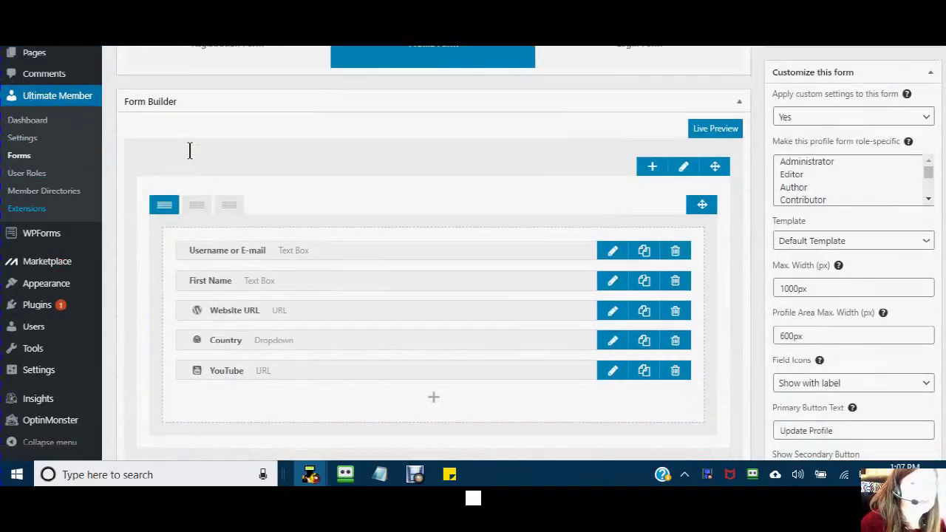
click(190, 152)
scroll(182, 160, up, 1)
scroll(182, 159, up, 10)
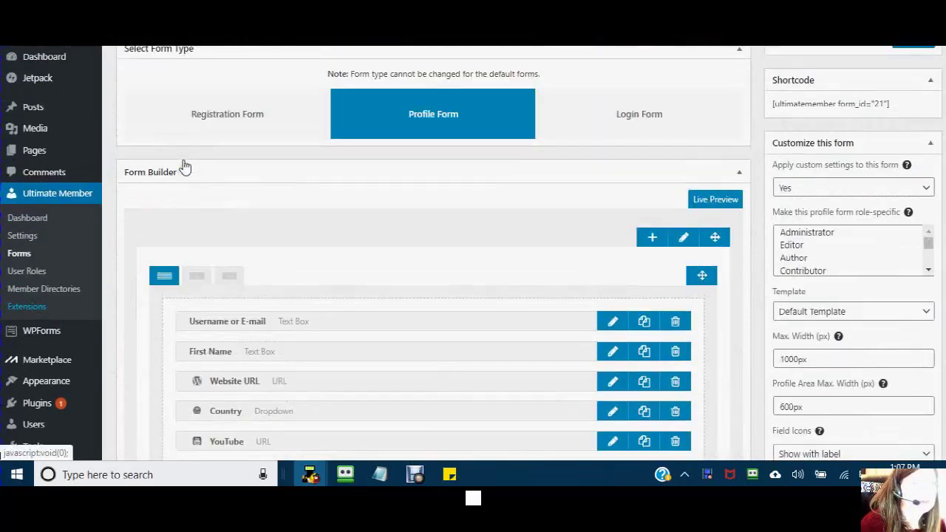
click(11, 58)
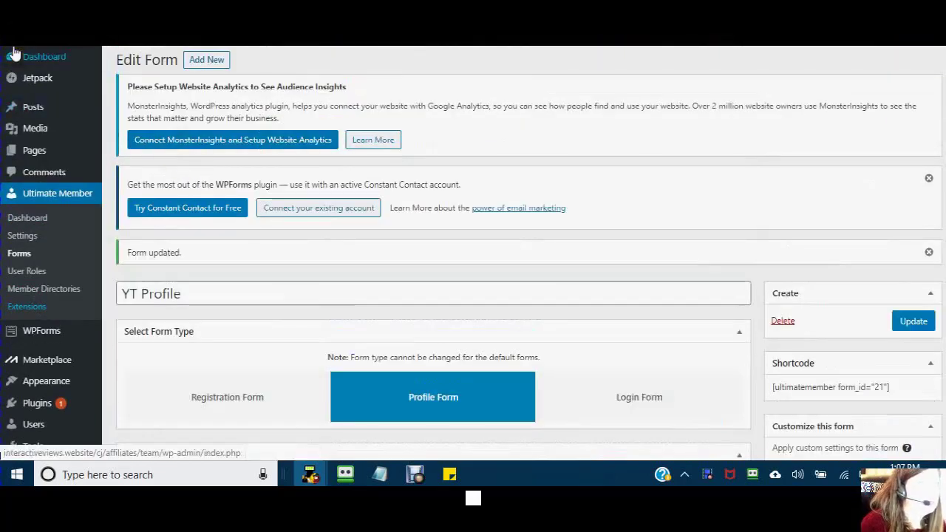
click(216, 67)
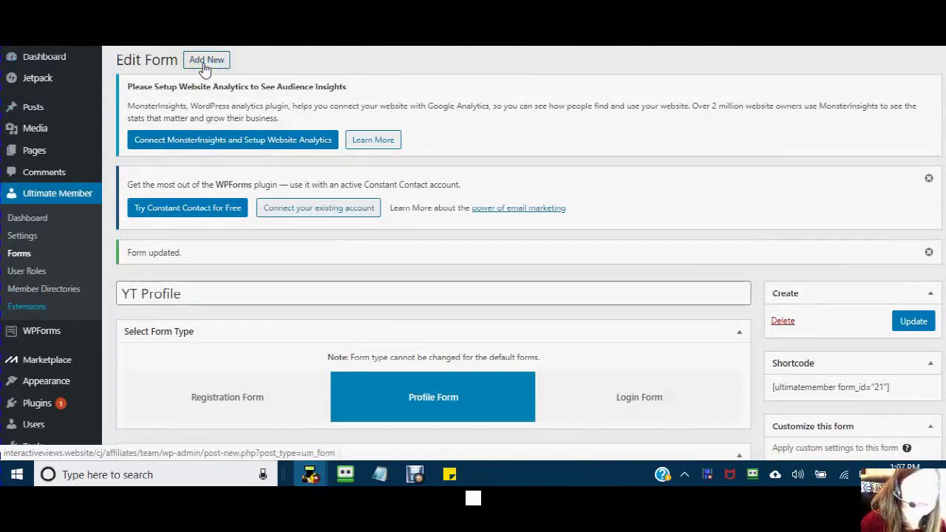
click(204, 69)
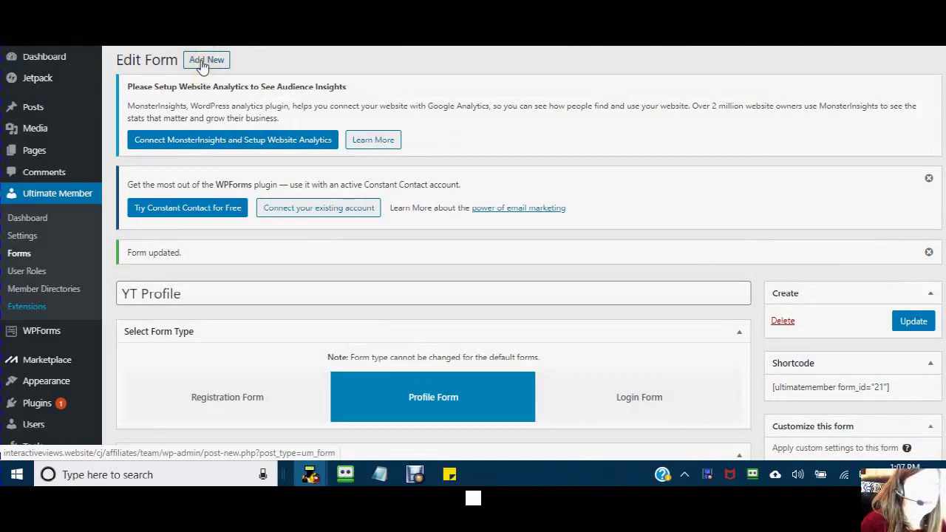
click(202, 67)
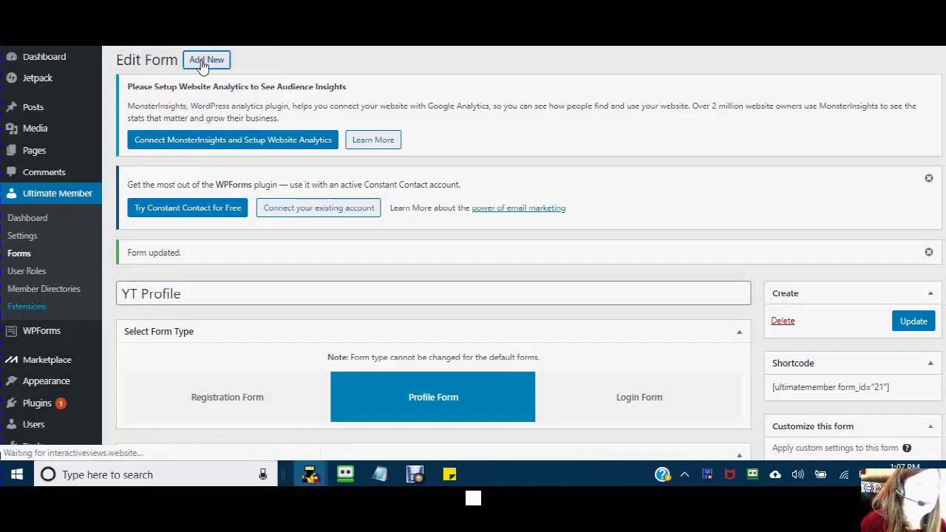
click(198, 67)
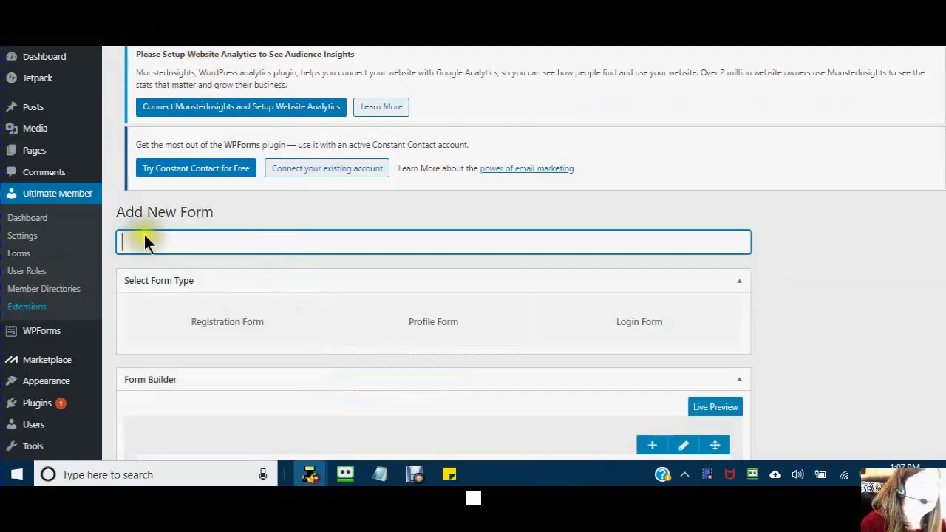
Title the new form Video Creator and set its form type to Profile Form.
click(130, 242)
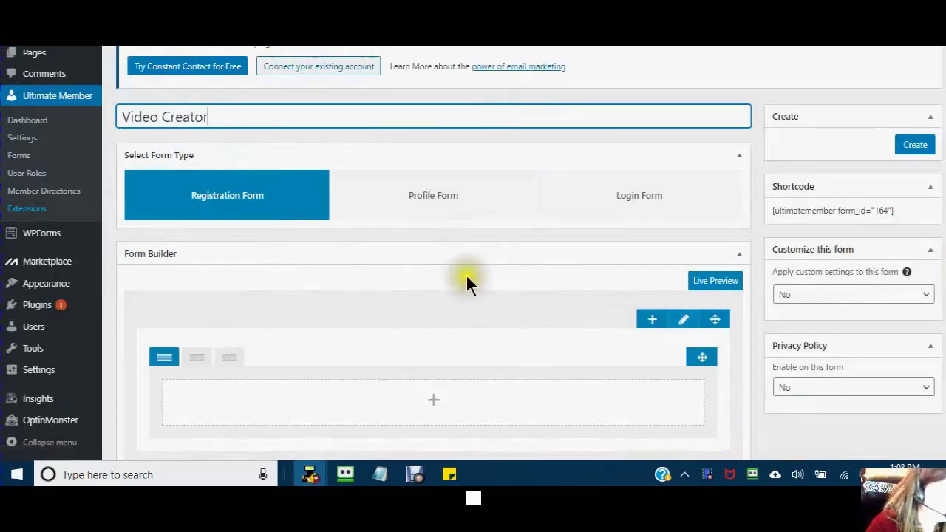
scroll(466, 284, up, 2)
click(425, 338)
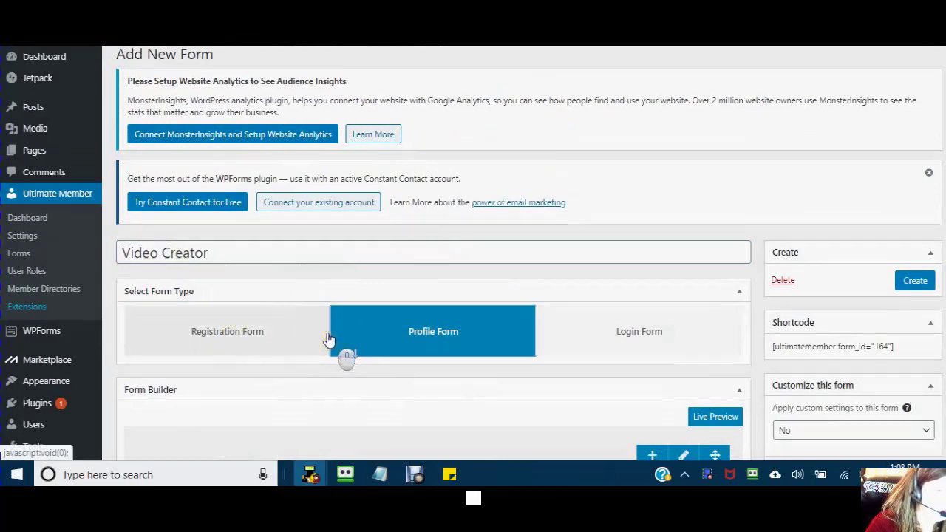
In the settings of the form builder's first row, set the text color and the border color to red (#dd3333).
scroll(333, 340, down, 2)
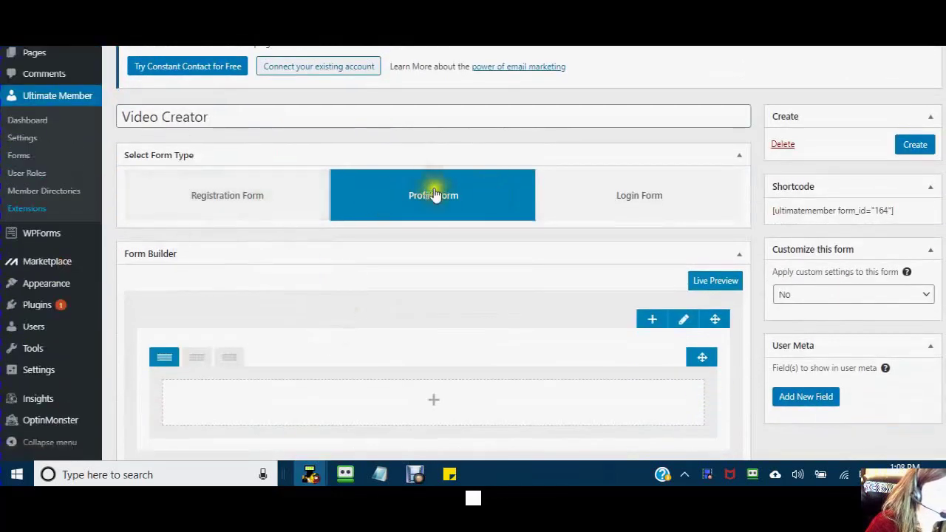
scroll(382, 222, down, 1)
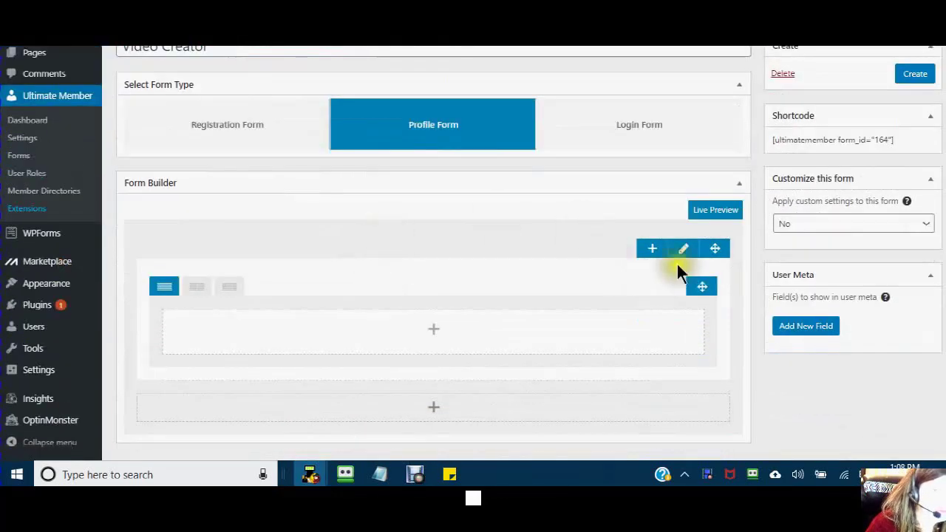
click(680, 252)
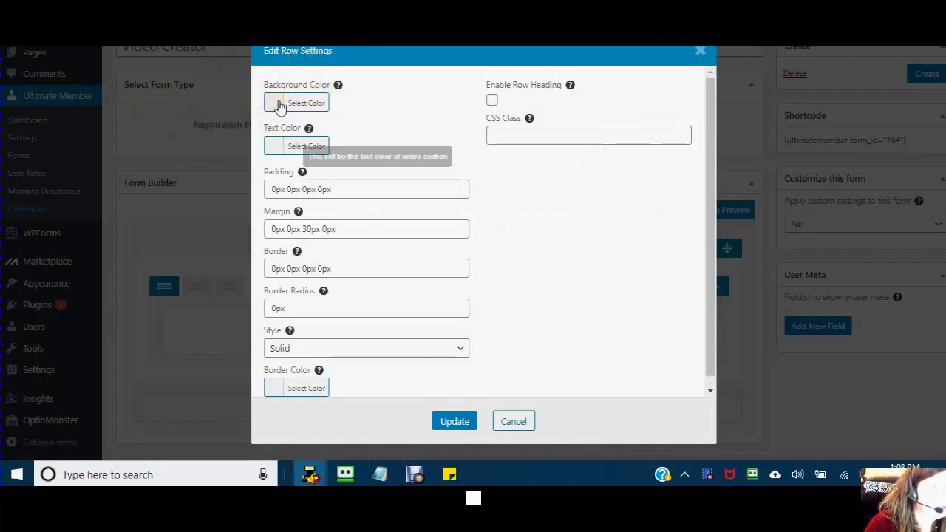
click(282, 147)
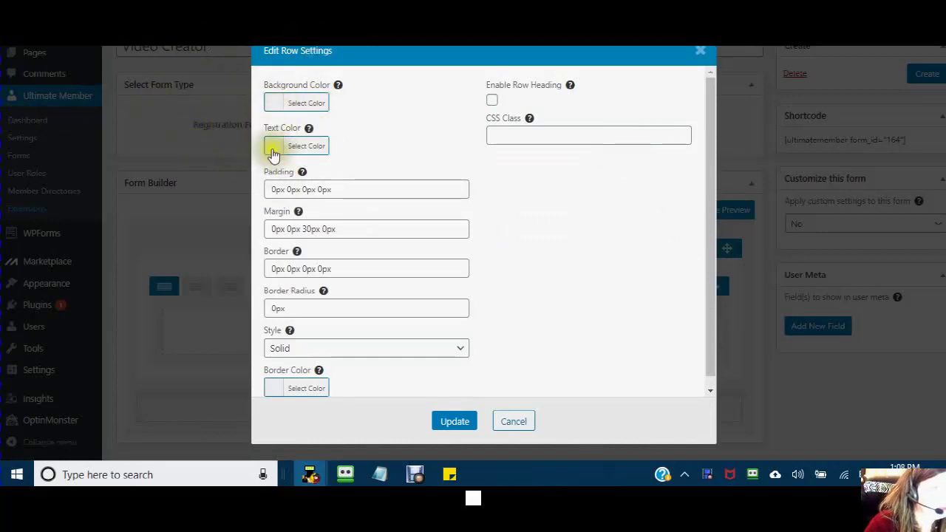
click(273, 153)
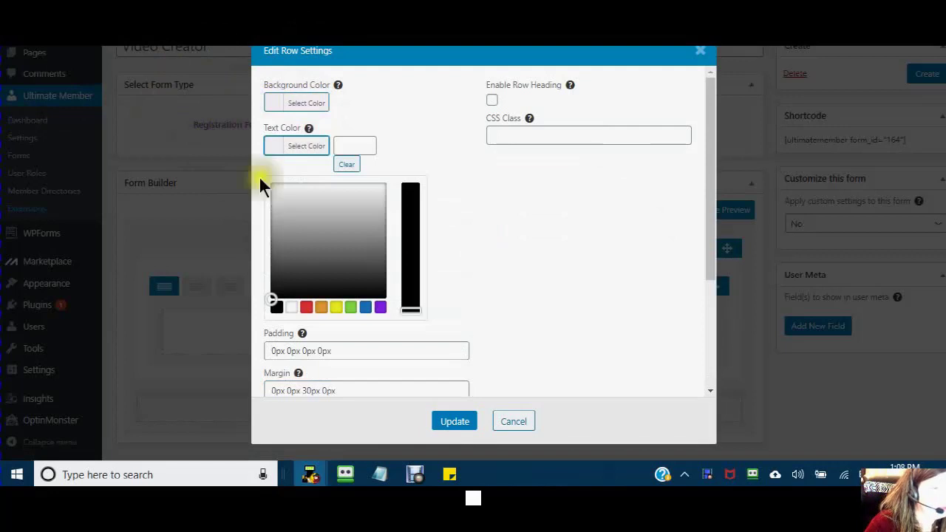
click(306, 309)
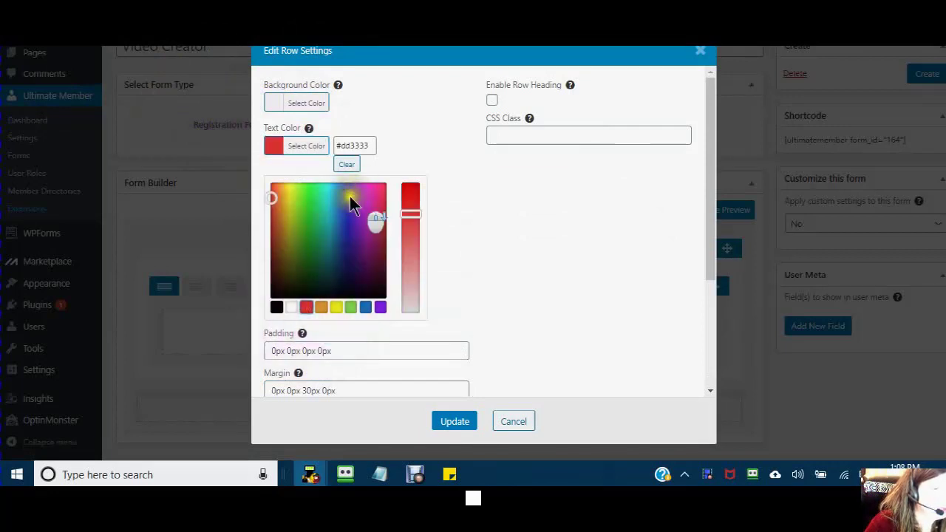
scroll(333, 259, down, 3)
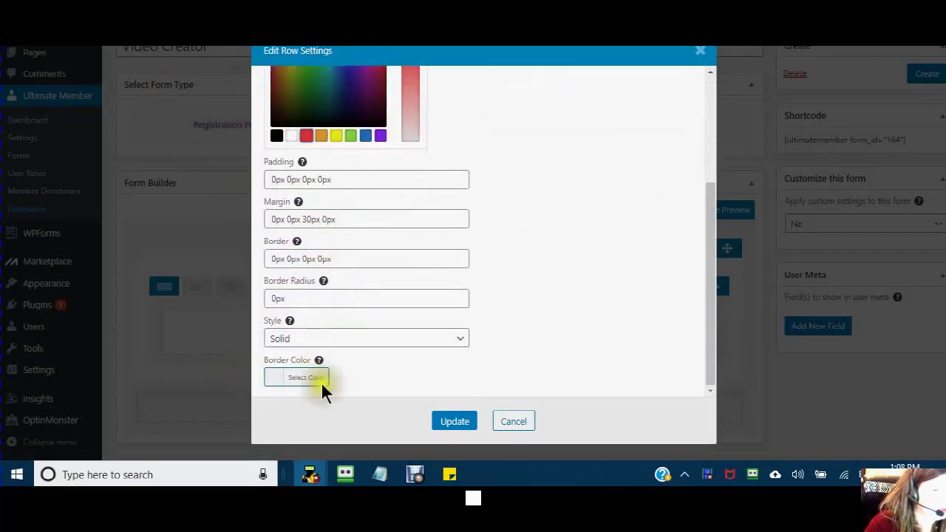
click(271, 378)
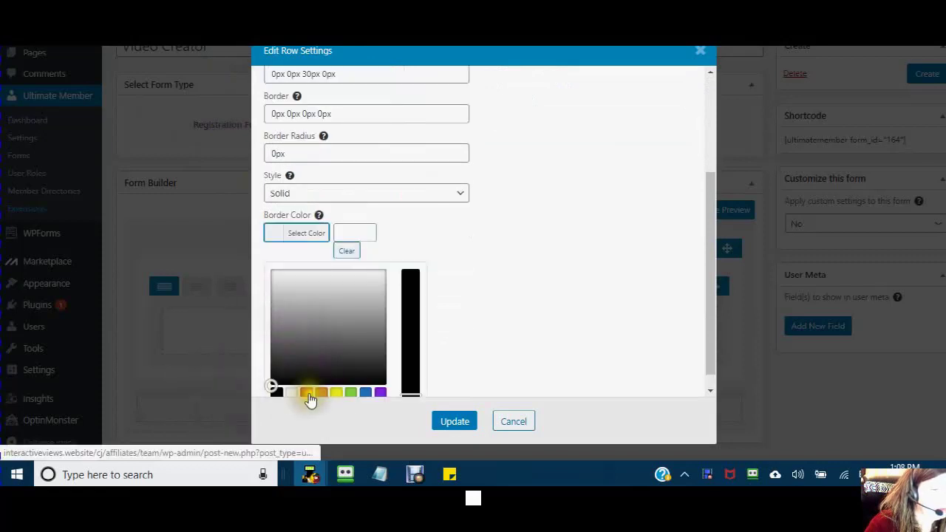
click(306, 392)
Enable the row heading and set its heading text to Video Creator Profile.
click(489, 133)
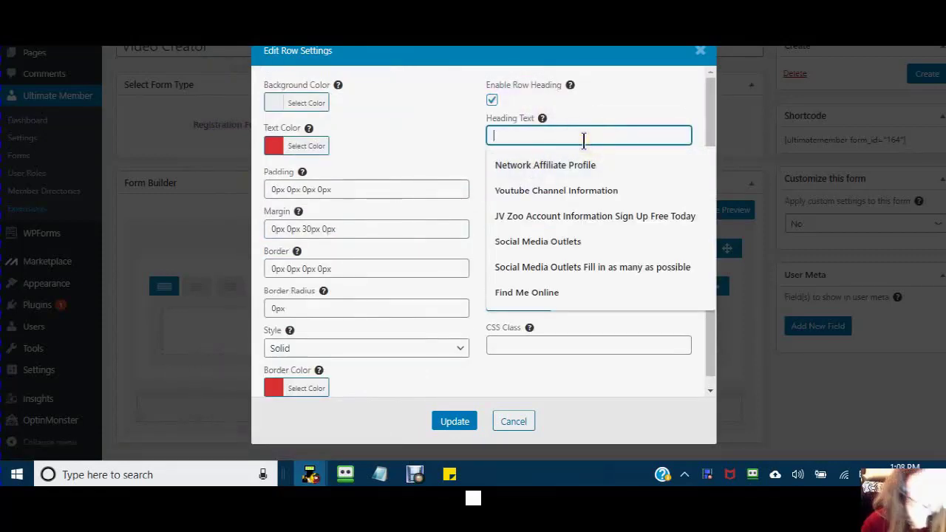
text(V)
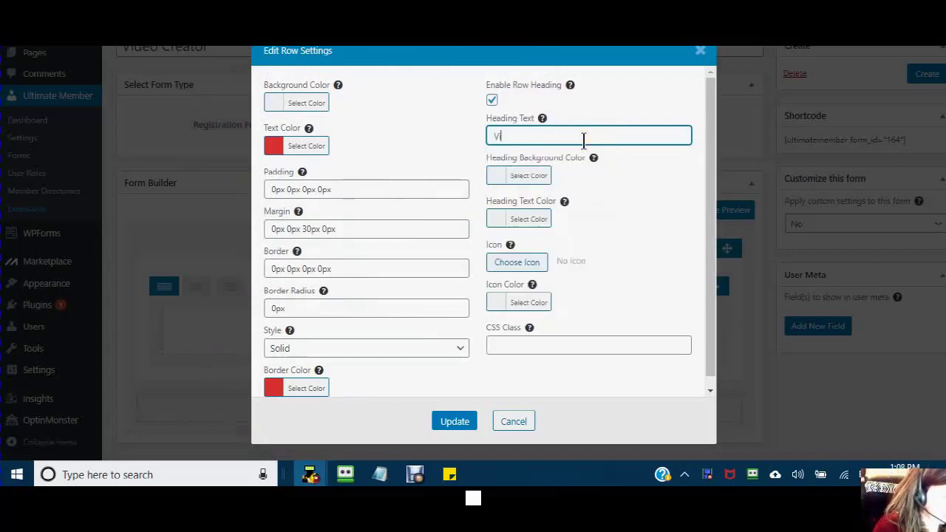
text(ideo Creator Profile)
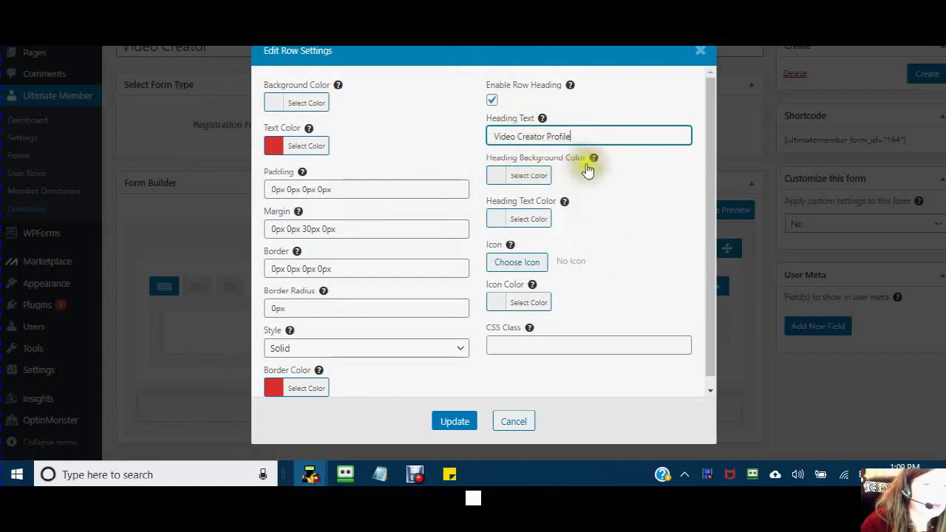
Set the row heading's background color to white (#ffffff) and its text color to red (#dd3333).
click(493, 181)
scroll(451, 317, down, 1)
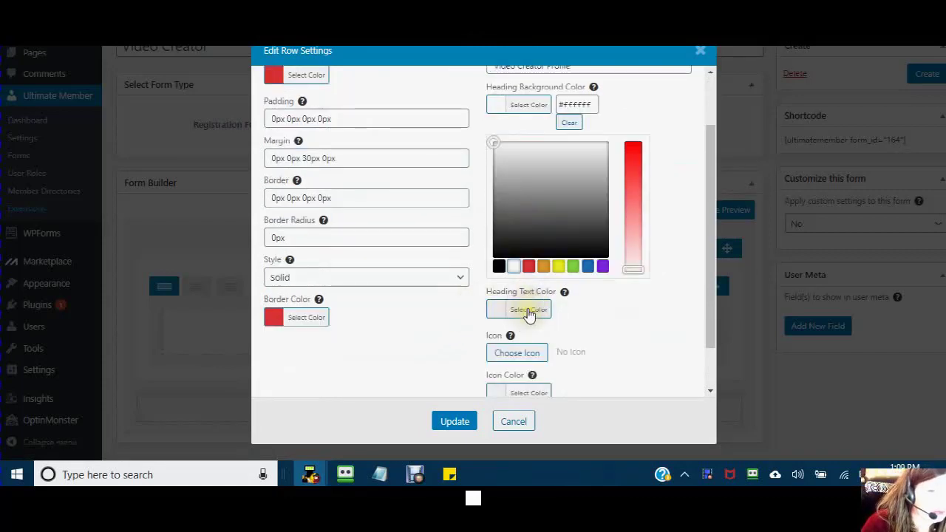
click(496, 313)
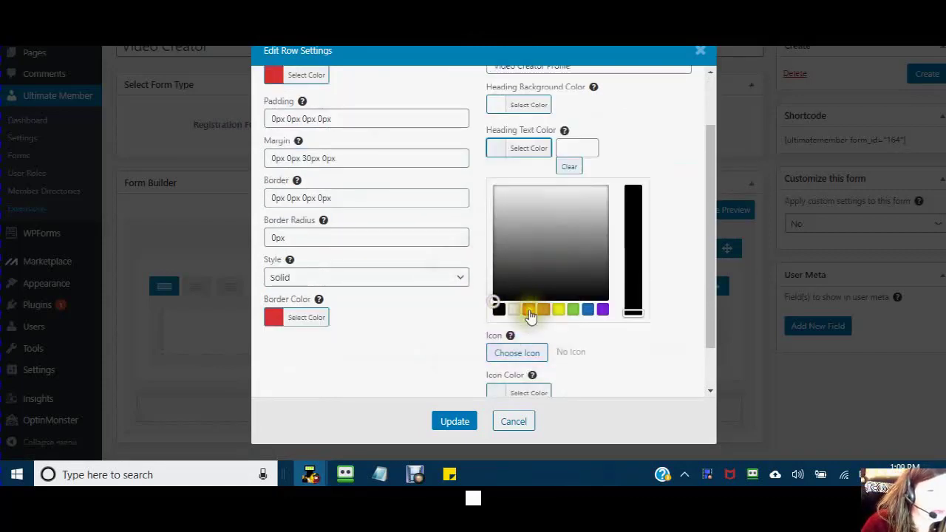
click(528, 309)
Search the icon library for "you" and assign the stacked You Tube logo as the row heading's icon.
scroll(471, 288, down, 1)
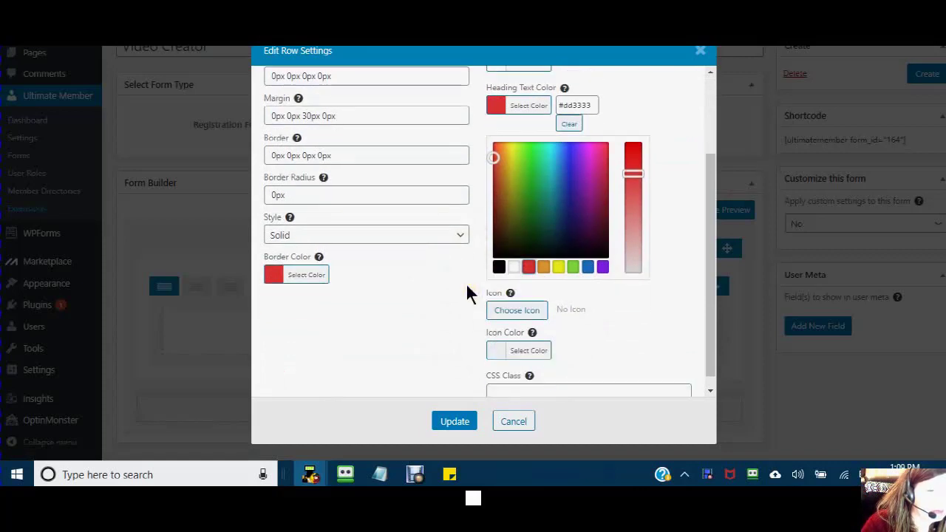
click(519, 301)
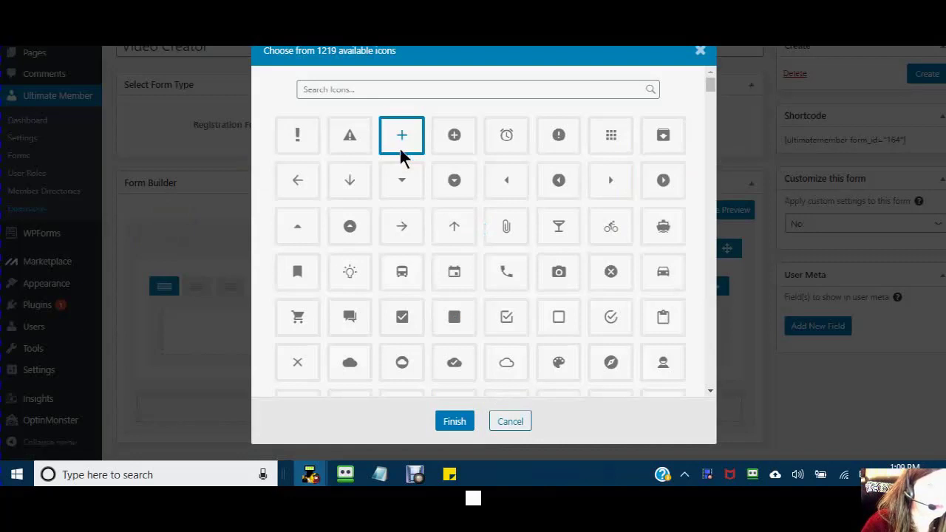
click(310, 91)
click(310, 91)
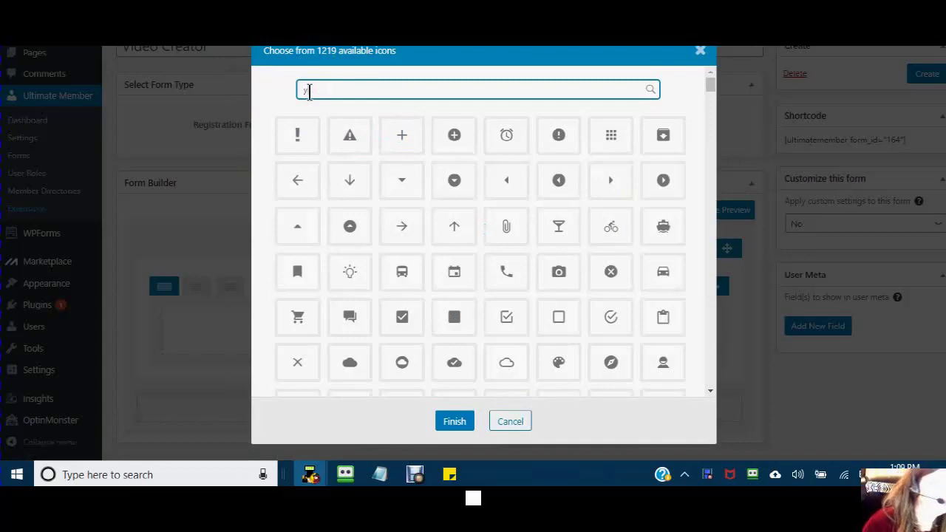
text(you)
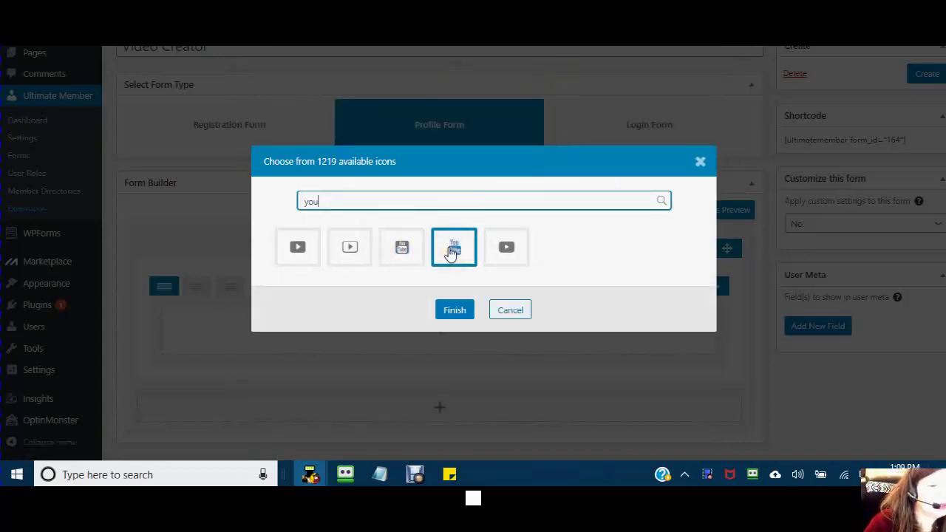
click(450, 254)
click(452, 310)
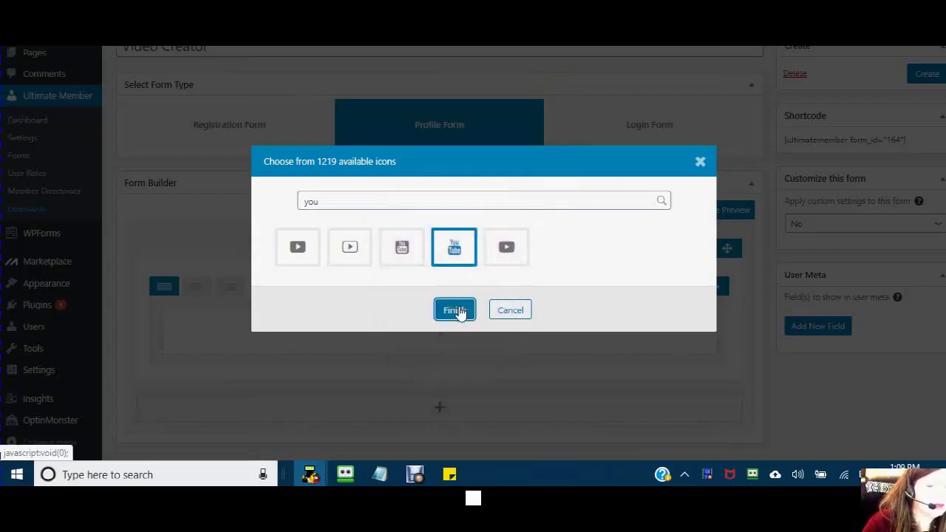
click(458, 312)
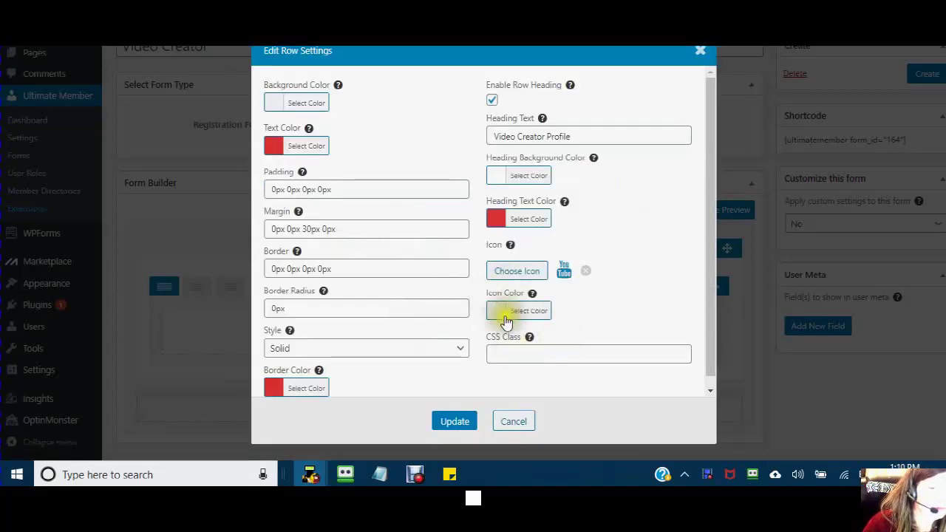
Set the heading's icon color to red (#dd3333) and save the row settings.
click(493, 311)
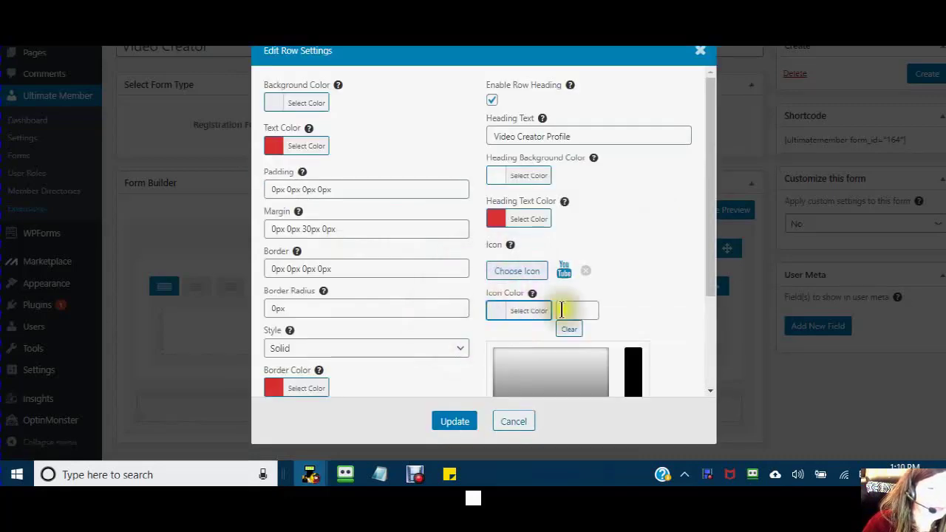
scroll(523, 310, down, 2)
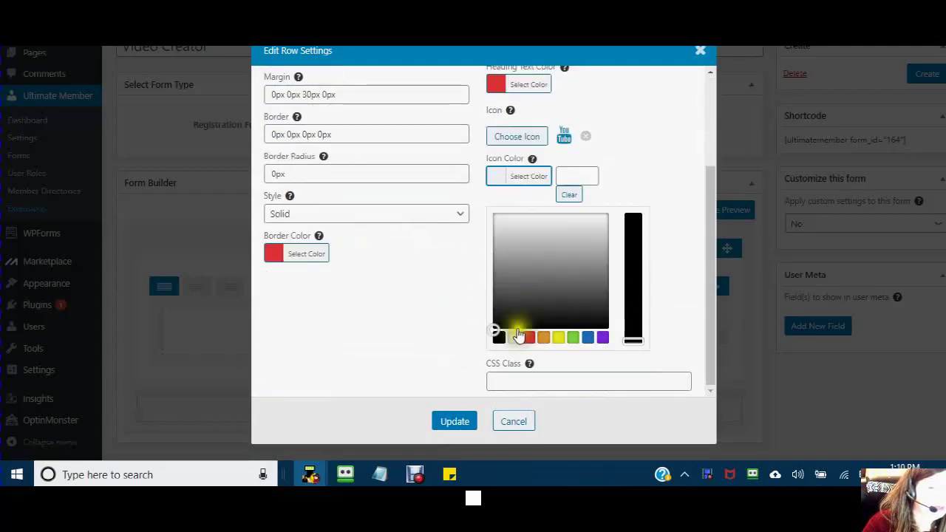
click(528, 337)
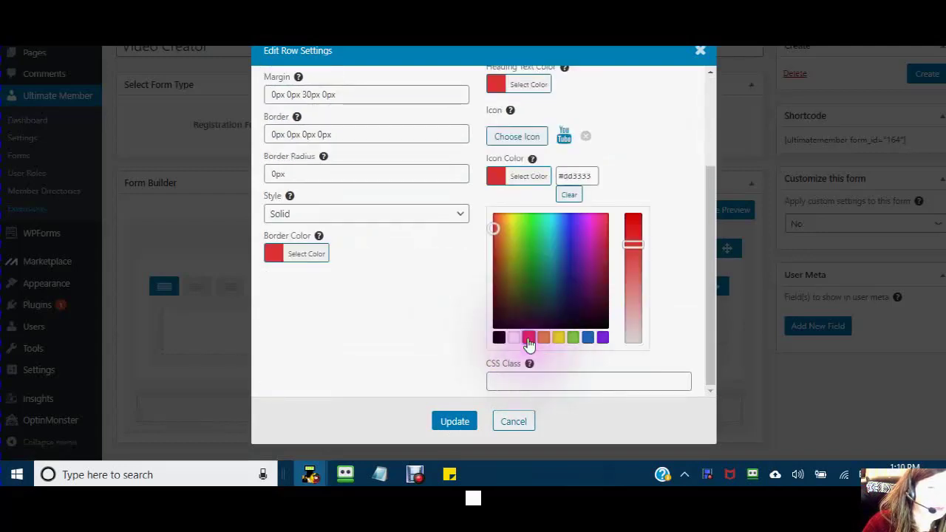
click(477, 344)
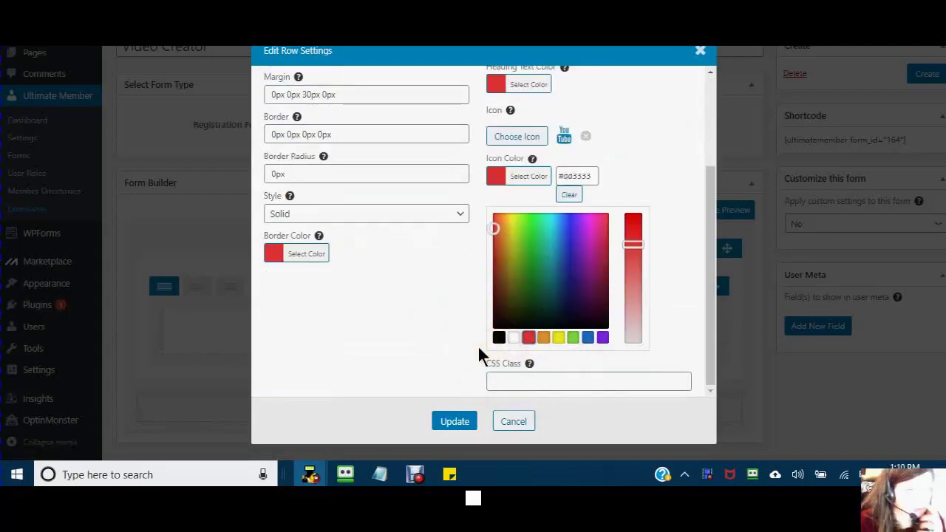
click(417, 329)
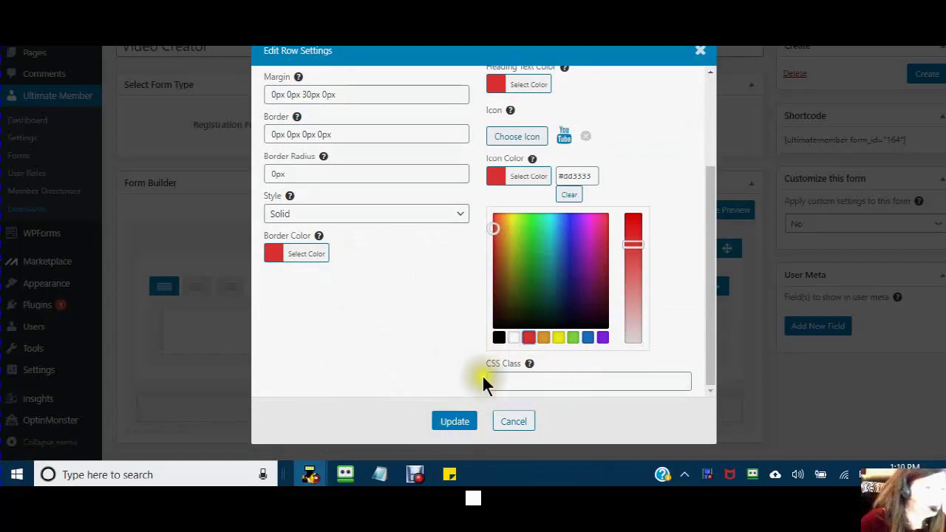
click(451, 423)
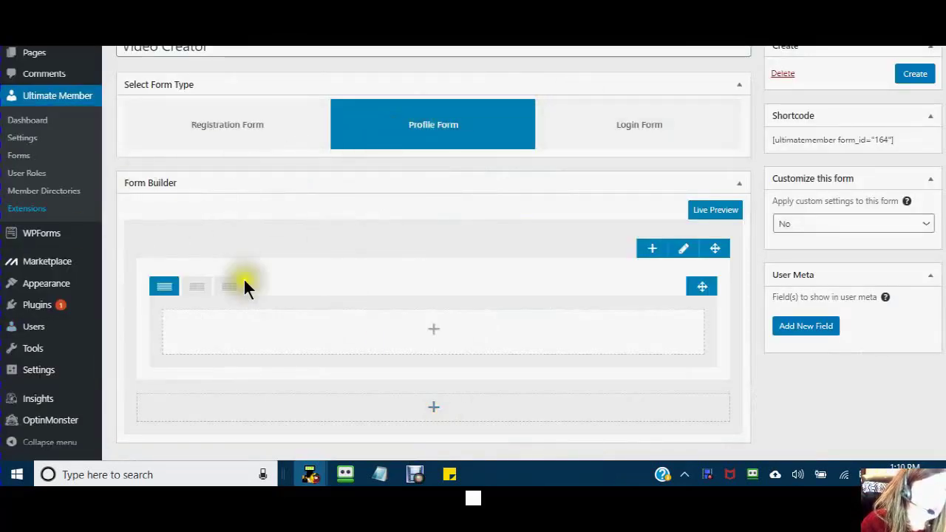
Add the existing custom text field Tell Us About You to the form's first row.
click(435, 331)
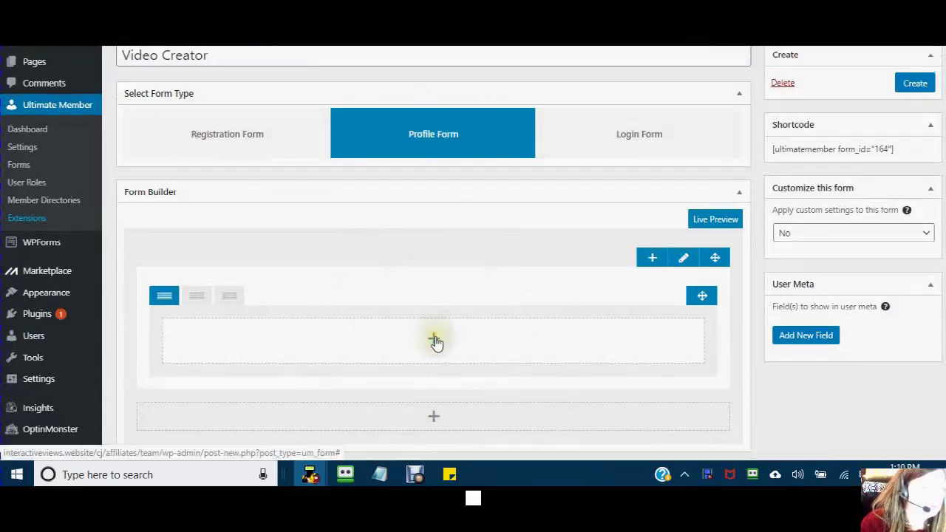
click(435, 342)
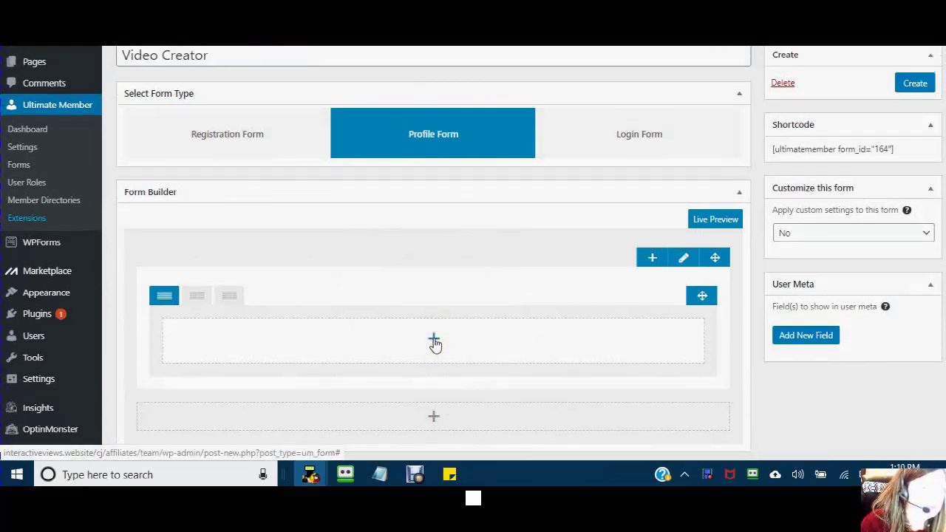
click(435, 342)
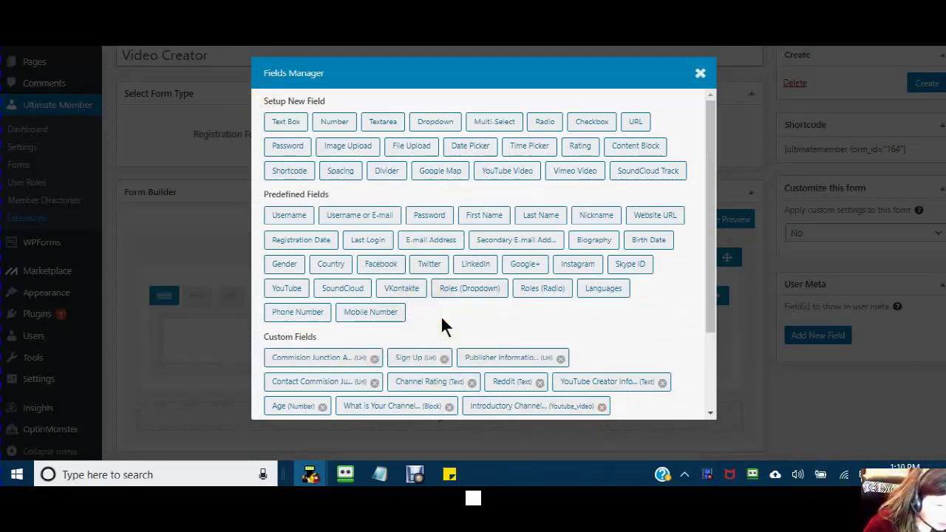
scroll(442, 327, down, 3)
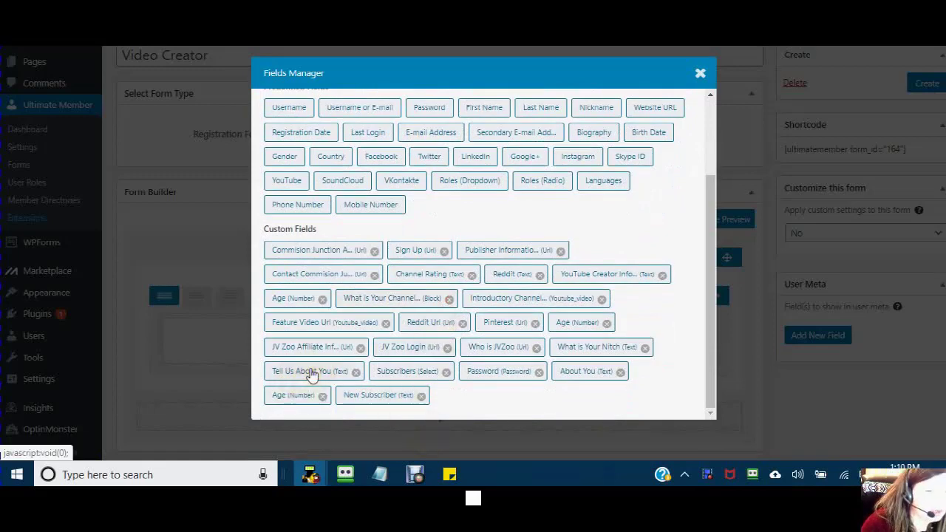
click(311, 372)
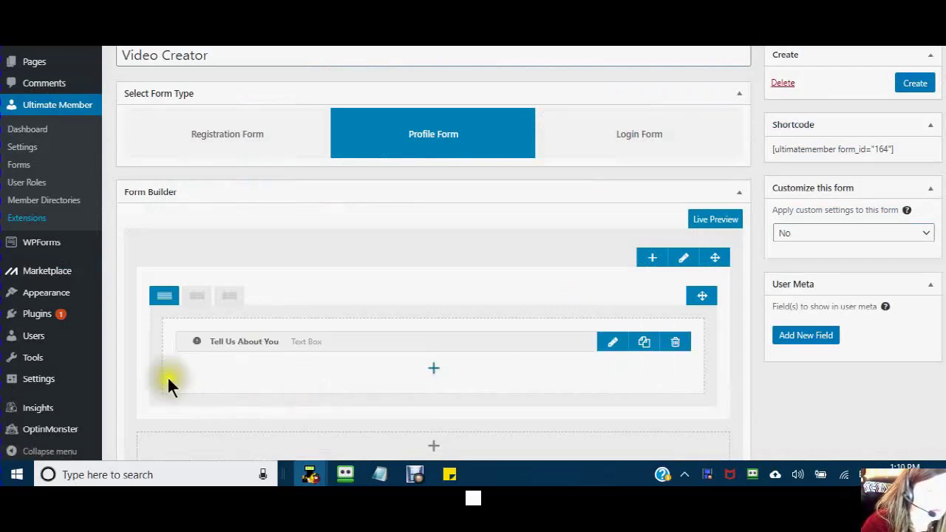
Review the Tell Us About You field's title, label, placeholder and icon settings, and save the field.
click(613, 346)
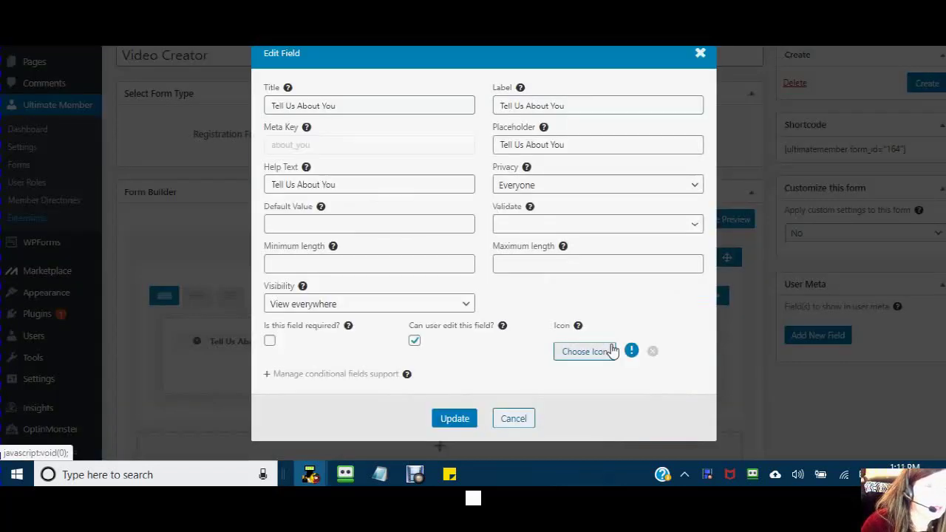
click(67, 90)
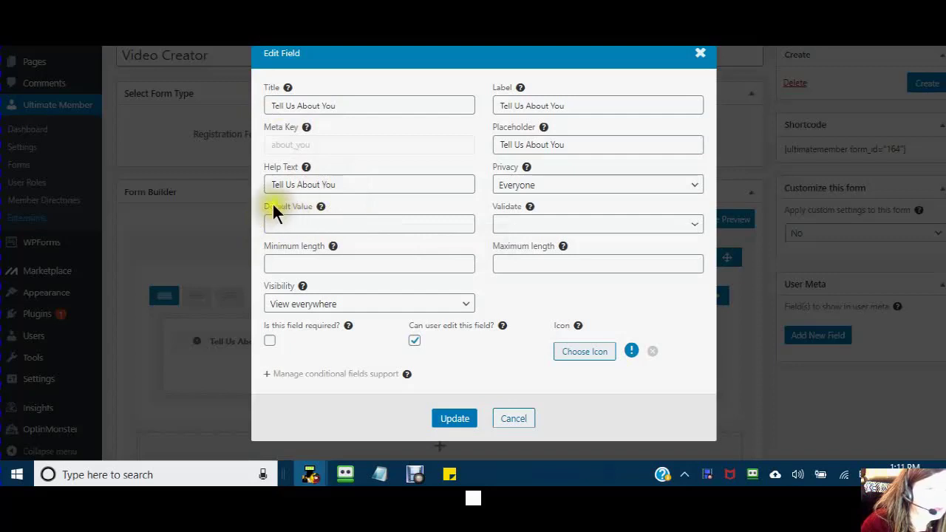
click(577, 103)
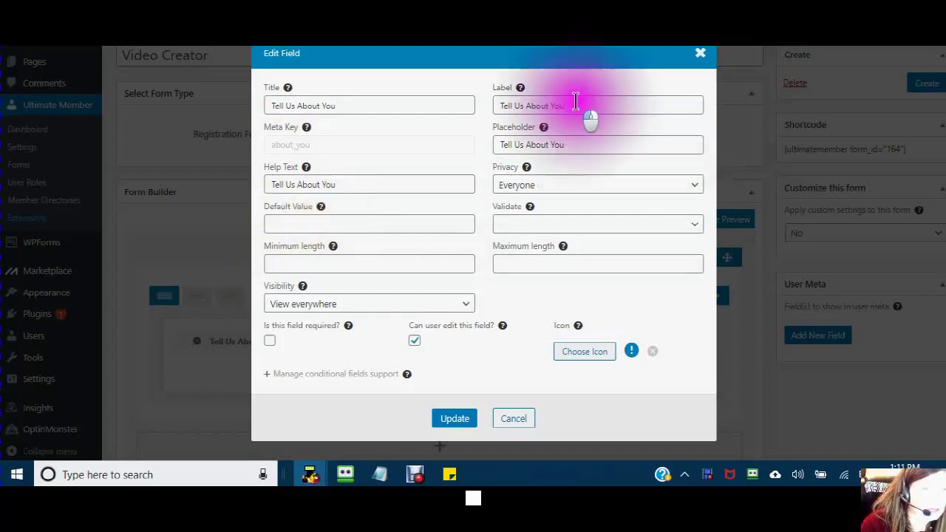
click(575, 146)
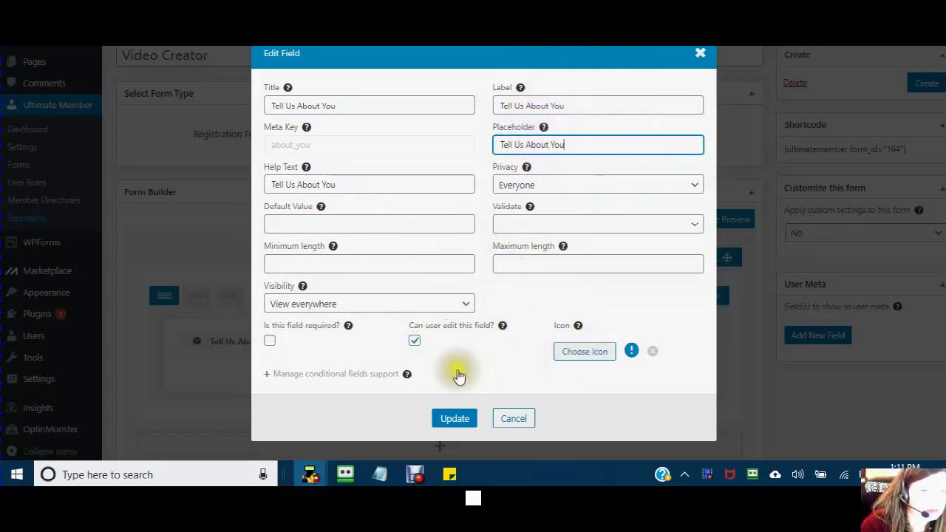
click(577, 352)
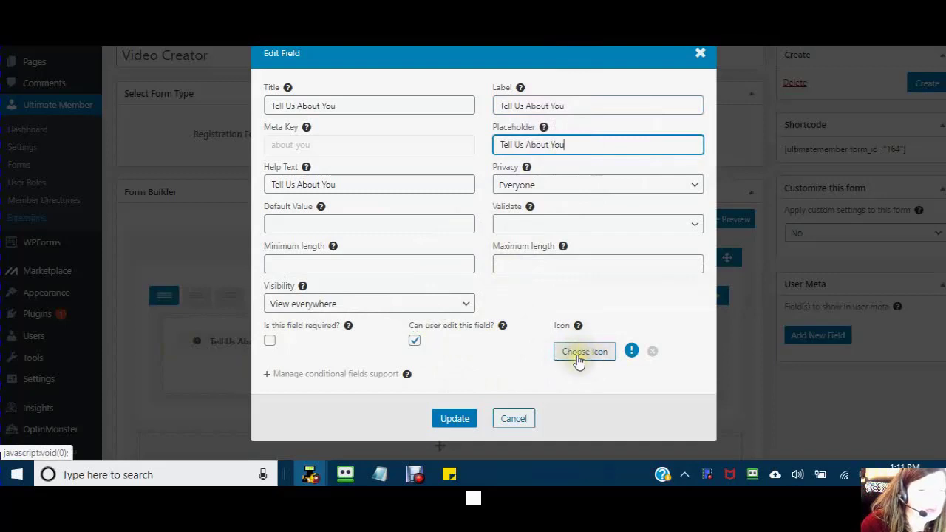
click(447, 425)
click(448, 419)
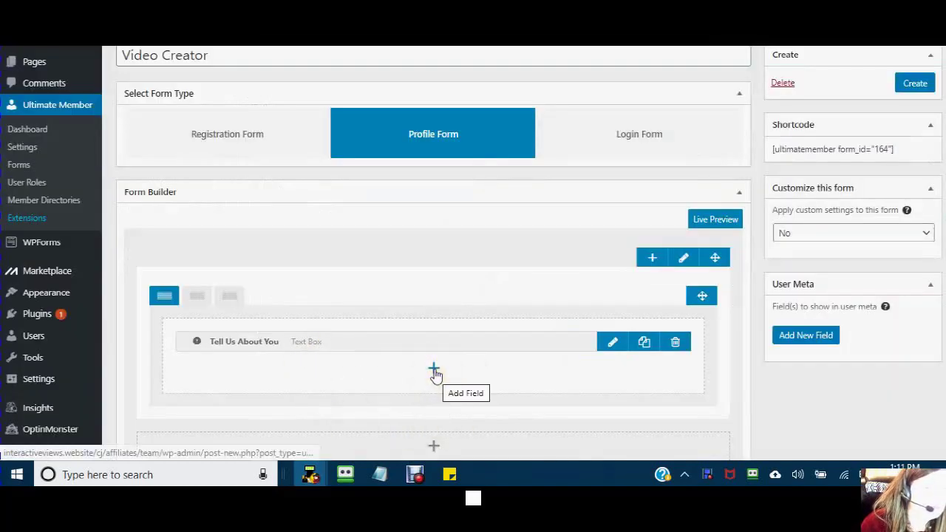
Add the custom content block What is Your Channel About to the first row, then open its settings and save them.
click(434, 372)
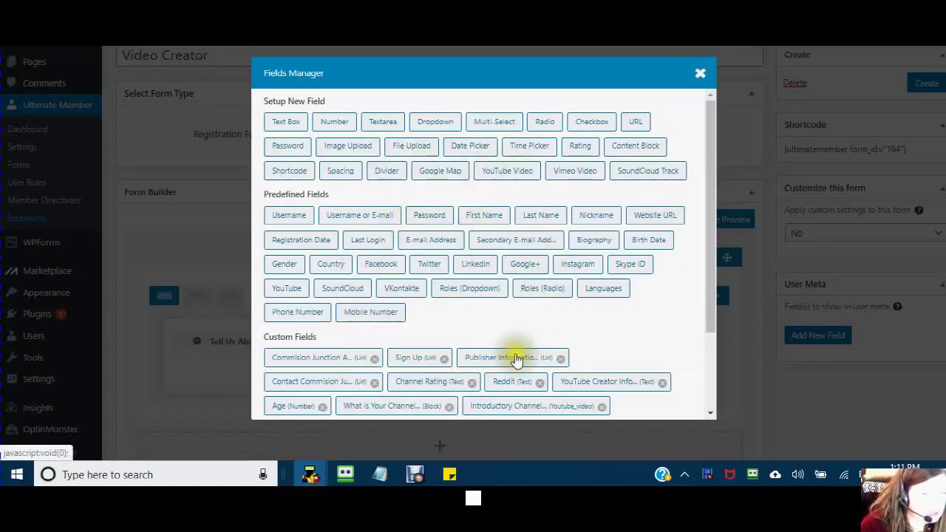
click(385, 408)
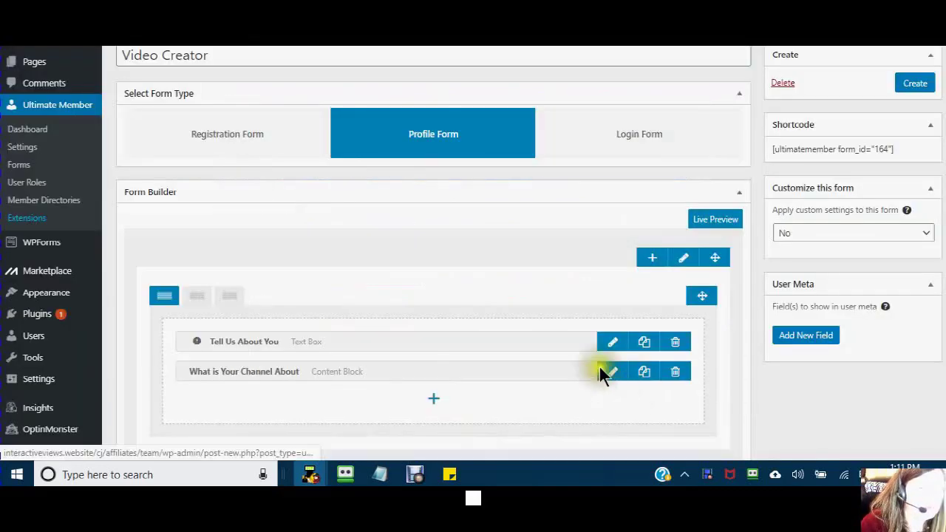
click(612, 378)
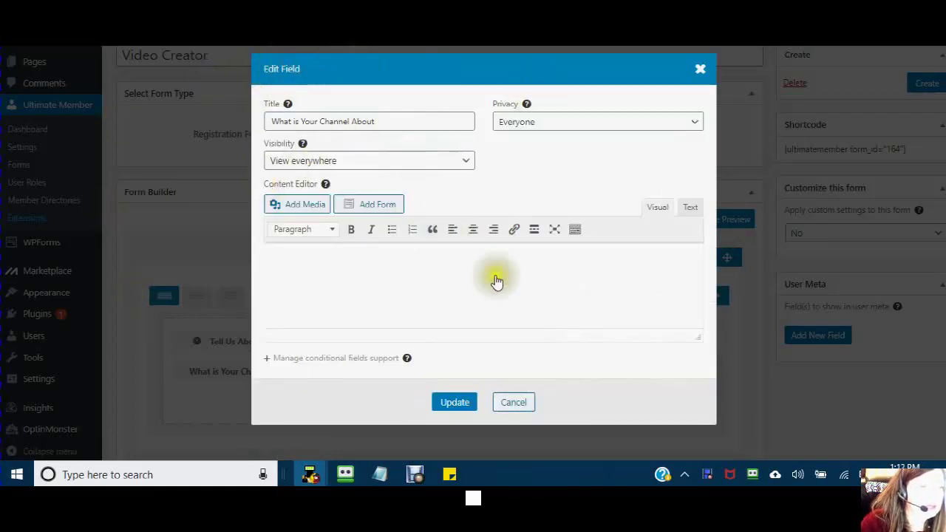
click(445, 404)
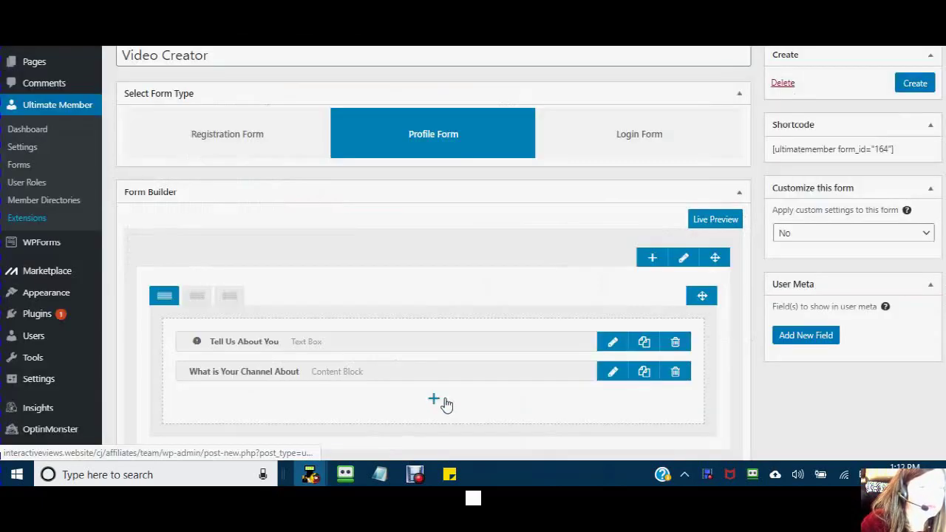
Add the custom YouTube video field Introductory Channel Trailer to the first row, then review its settings and save them.
click(444, 403)
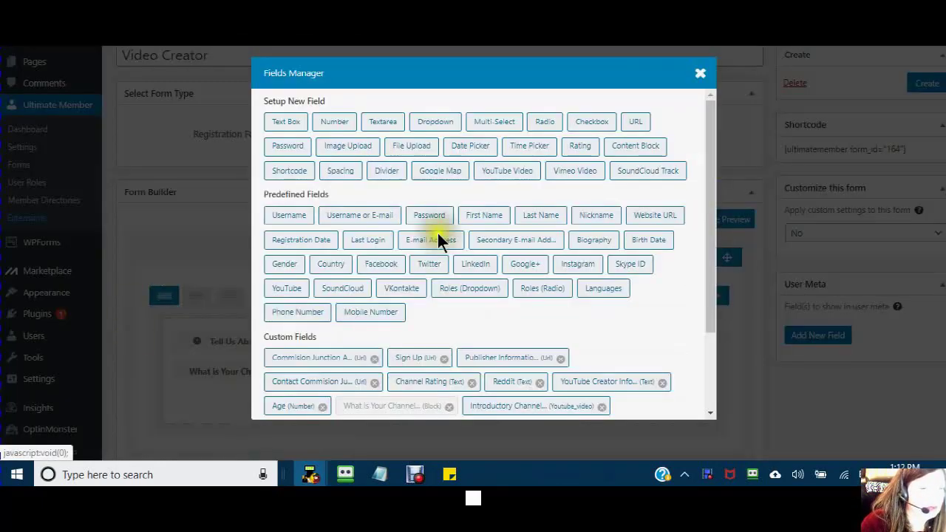
click(525, 412)
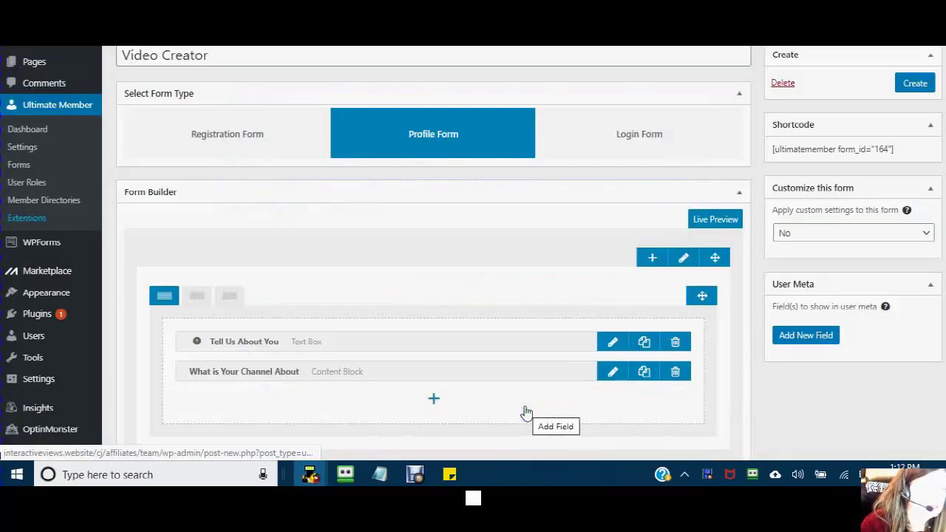
click(524, 411)
click(496, 422)
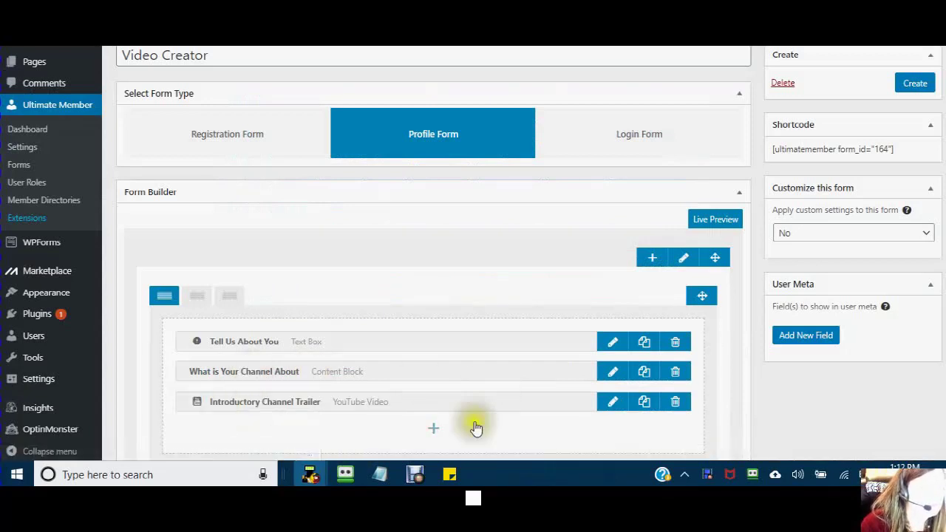
click(612, 403)
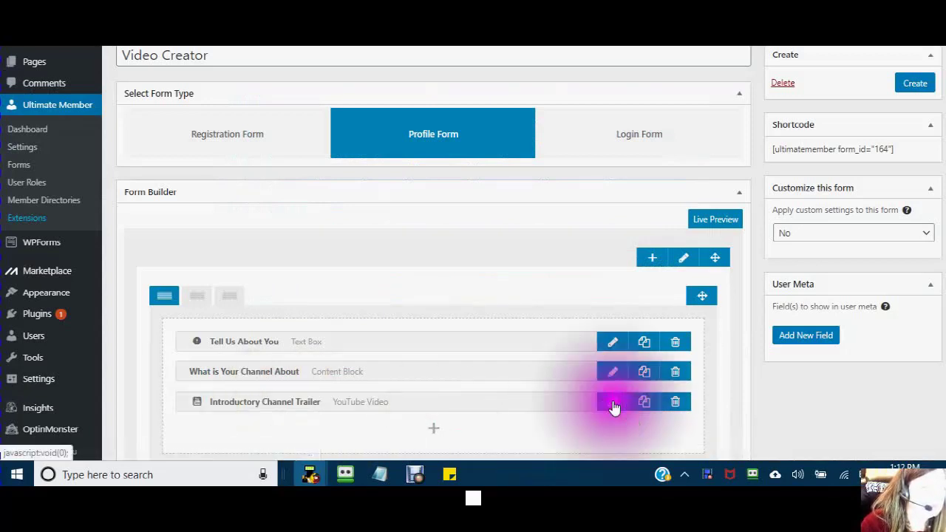
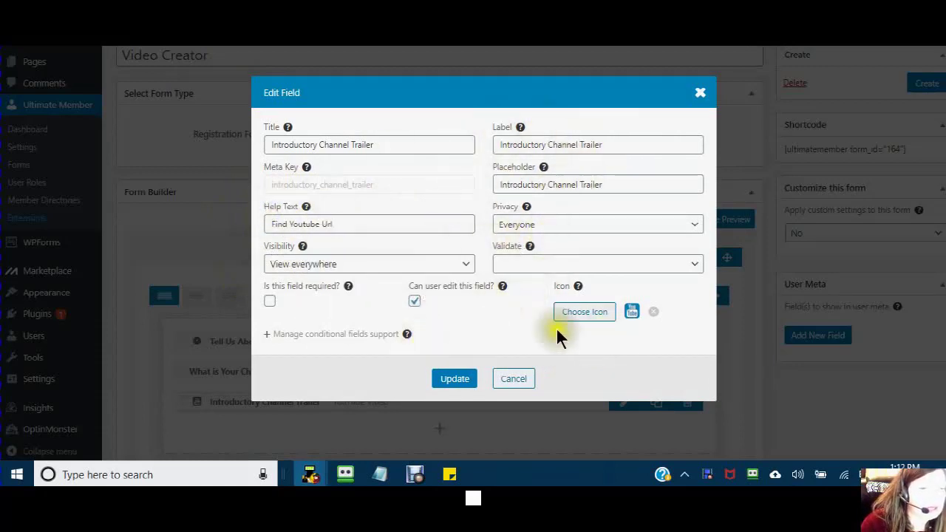
click(455, 381)
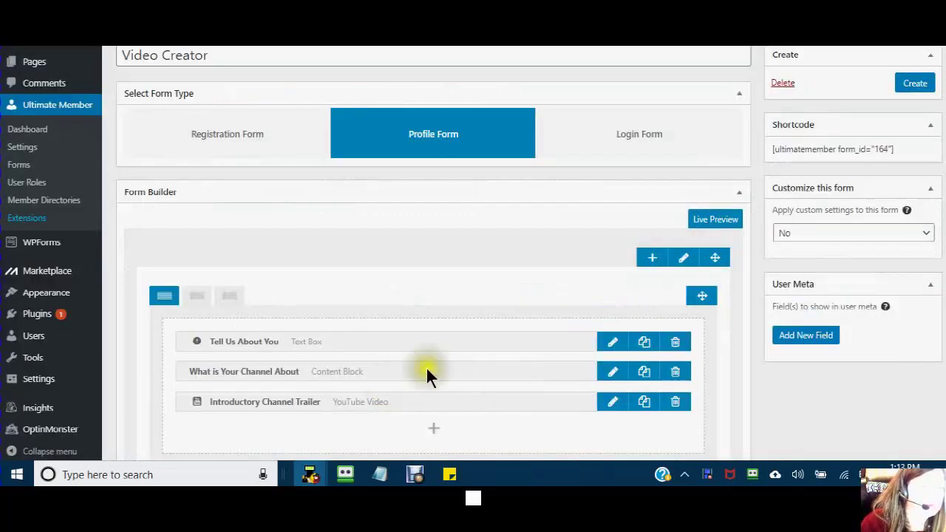
Add the custom text field Channel Rating below Introductory Channel Trailer in the first row.
scroll(530, 351, down, 2)
click(433, 373)
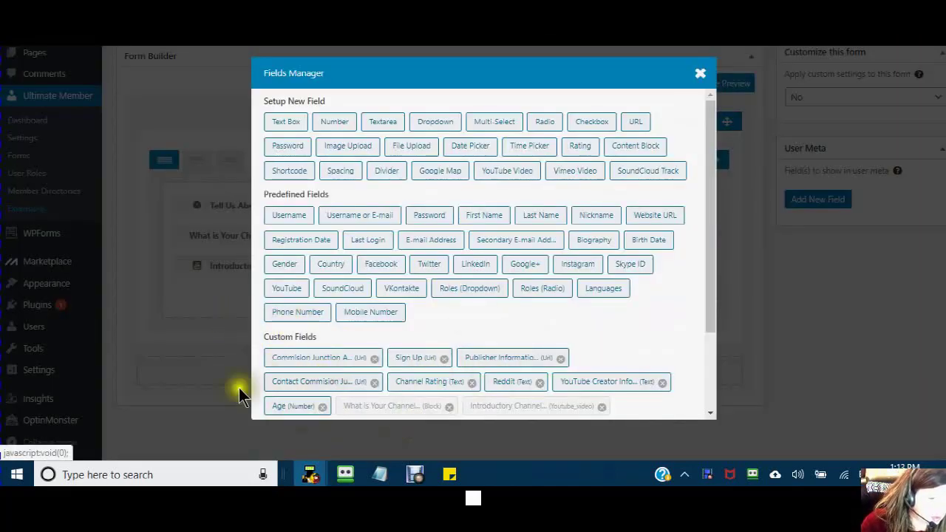
click(426, 383)
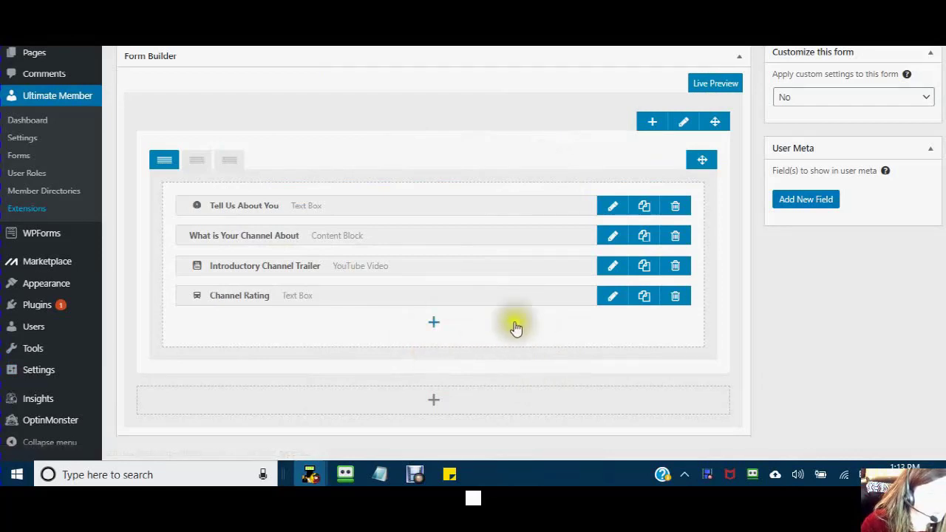
Add a second row to the form and set its background color to white and its text color to red.
scroll(510, 330, down, 1)
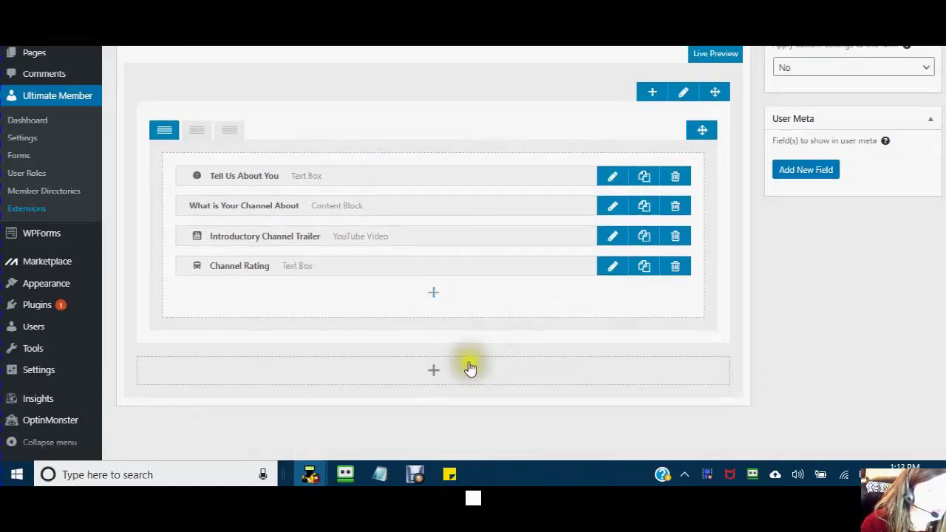
click(434, 375)
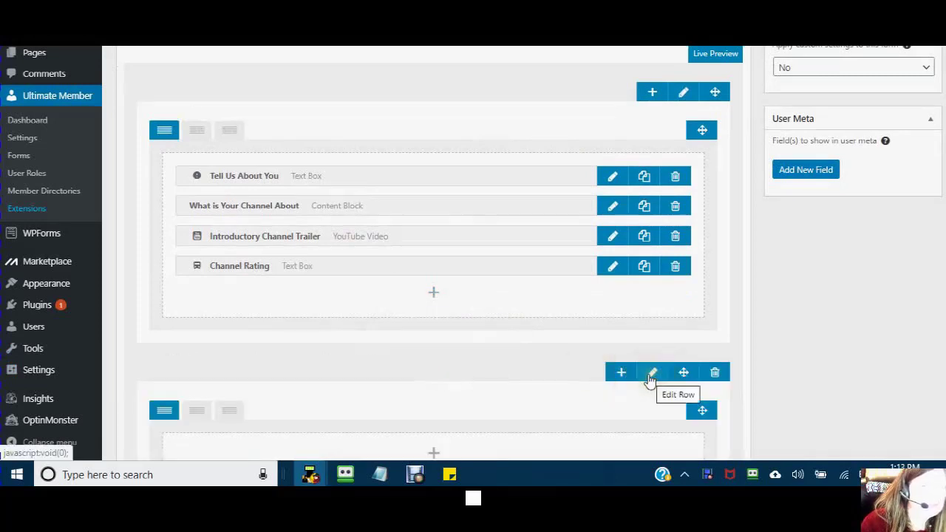
click(650, 377)
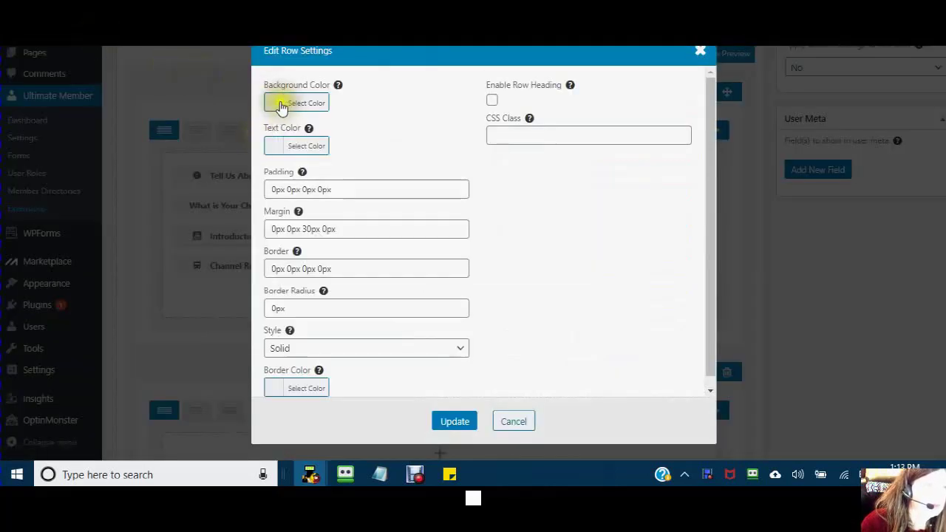
click(276, 104)
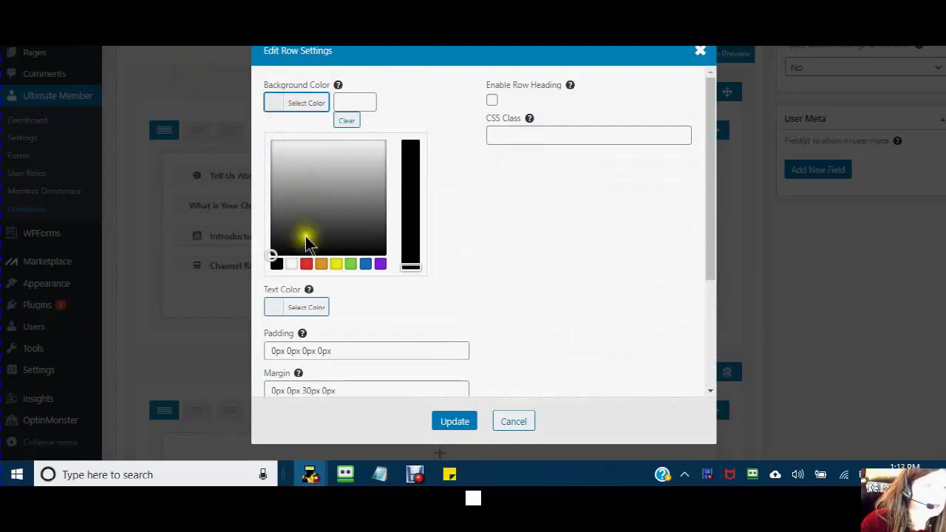
click(291, 263)
click(273, 315)
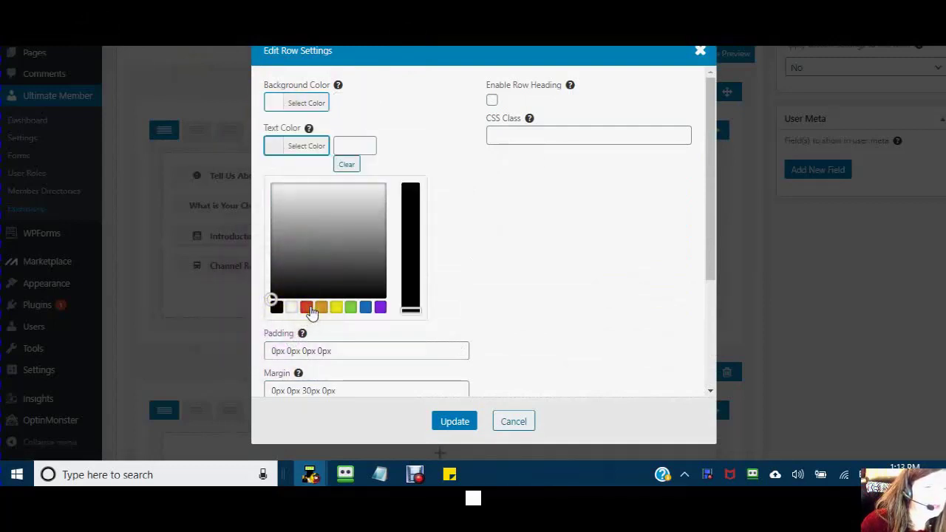
click(307, 309)
Set the second row's border color to red (#dd3333).
scroll(360, 233, down, 3)
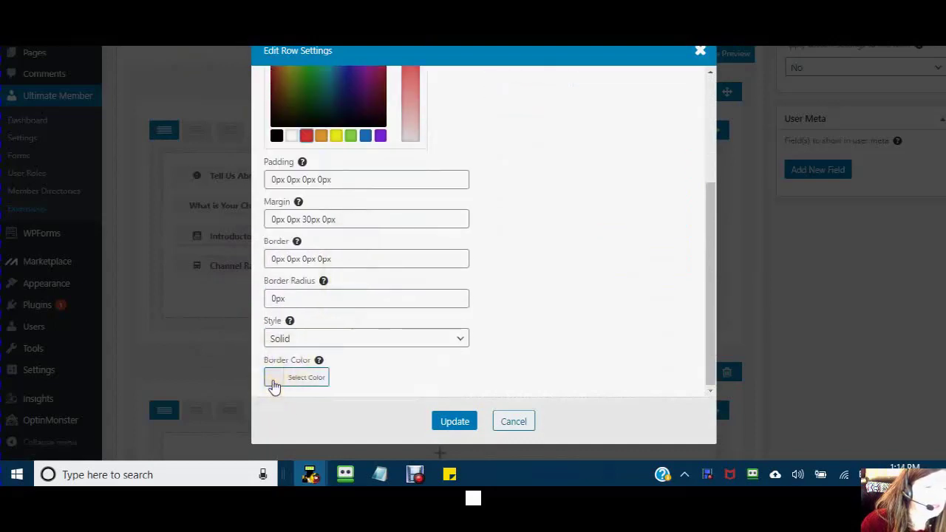
click(273, 383)
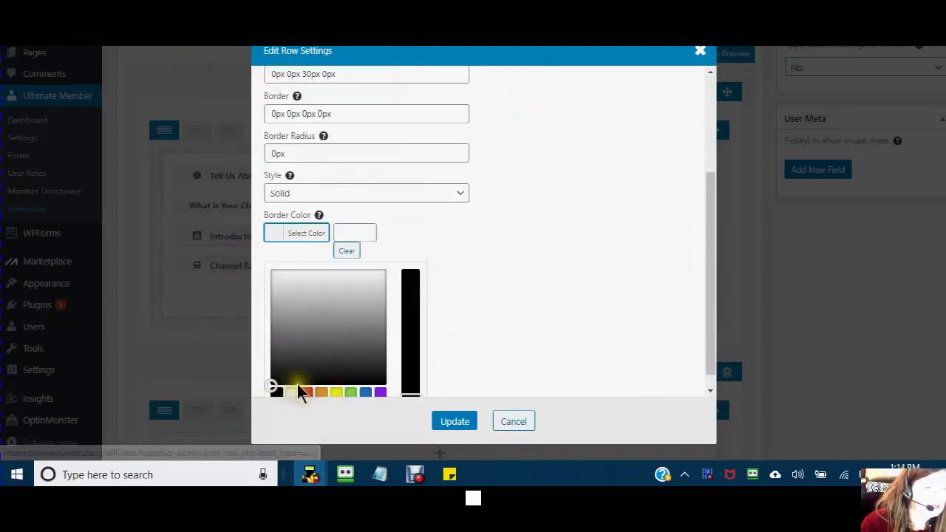
click(306, 393)
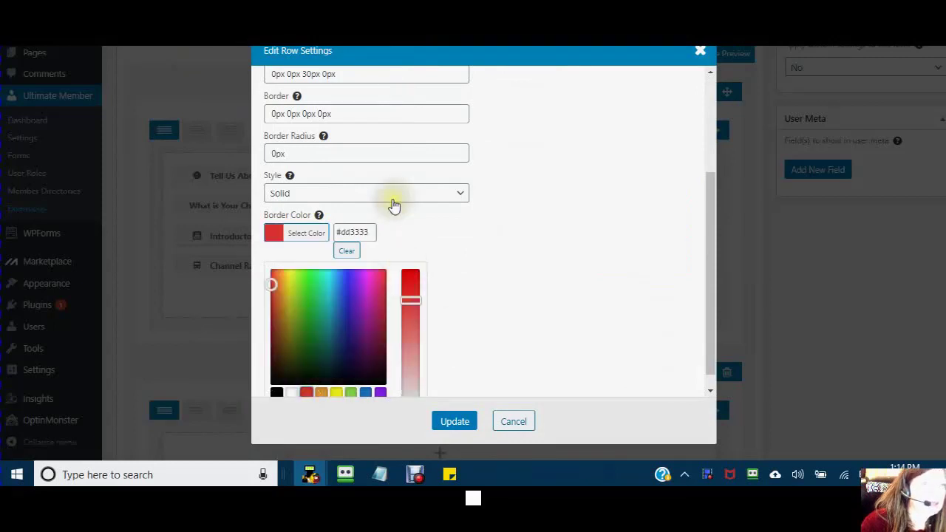
Enable the second row's heading and set its heading text to Find Me Online.
scroll(394, 205, up, 3)
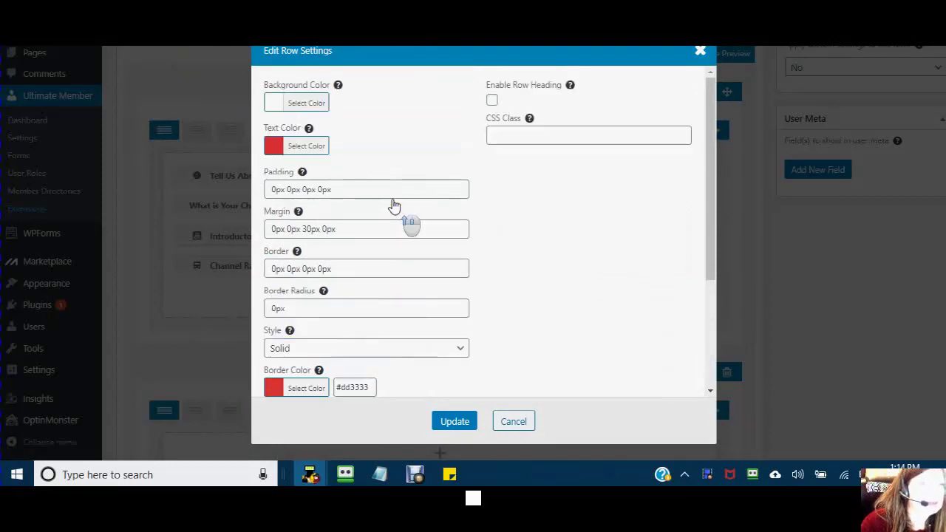
click(489, 104)
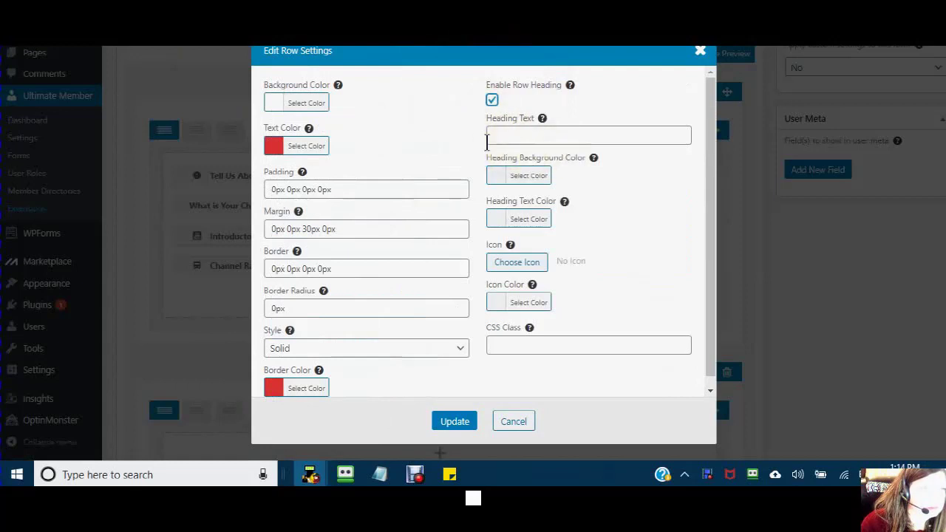
click(498, 138)
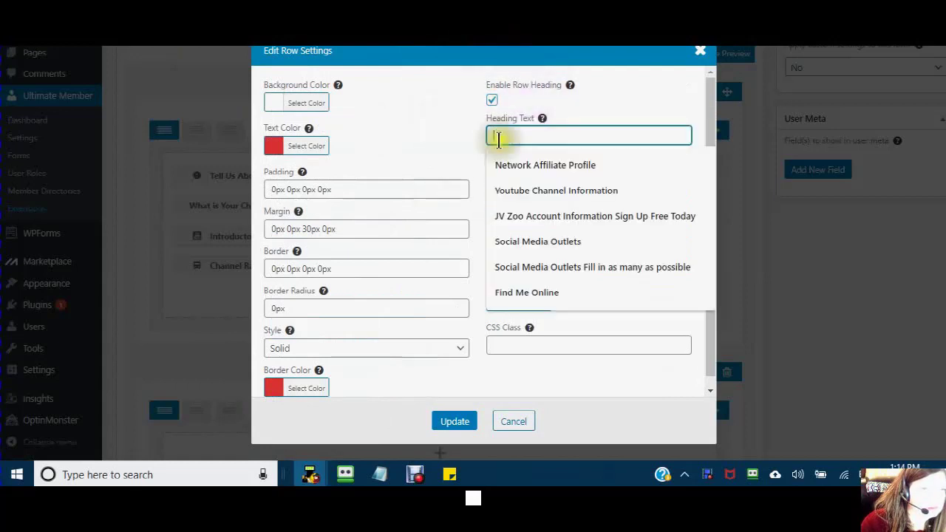
click(507, 296)
Search the icon library for "find", assign the infinity symbol as the heading's icon and set the icon color to red (#dd3333).
click(517, 262)
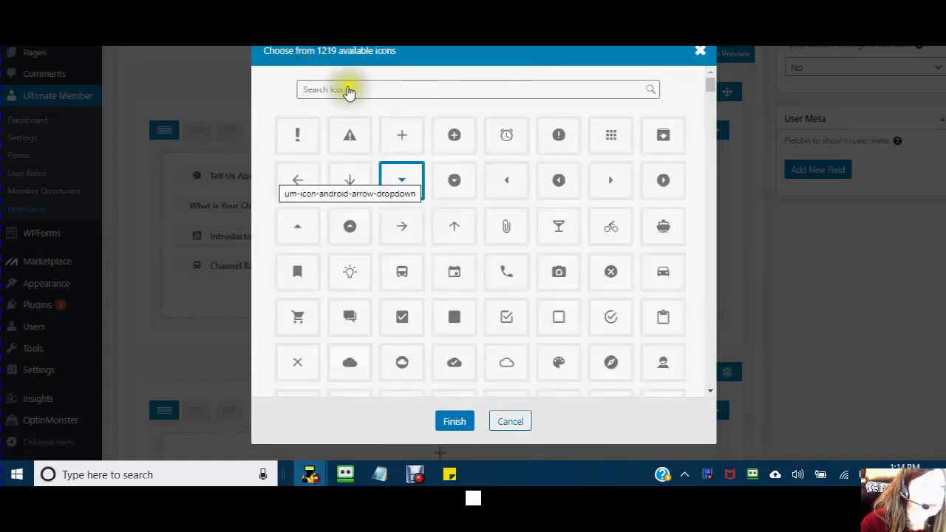
click(355, 90)
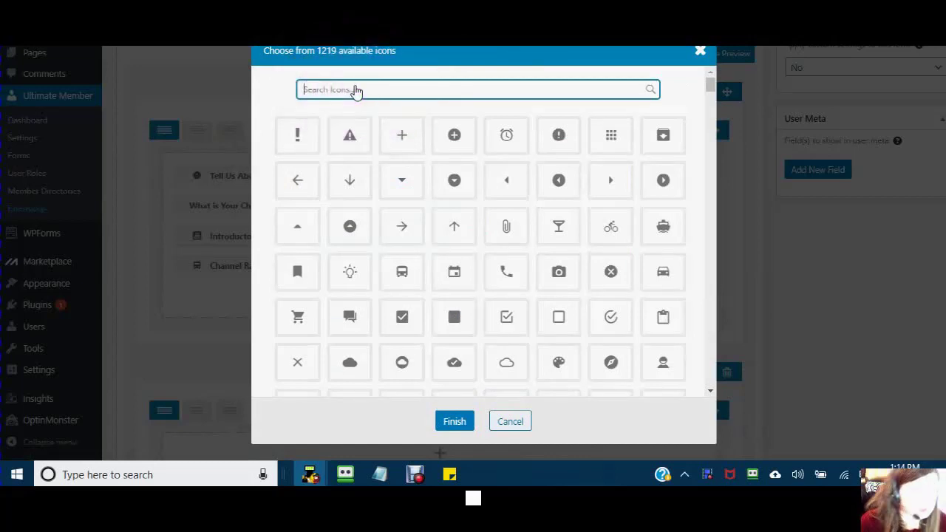
text(f)
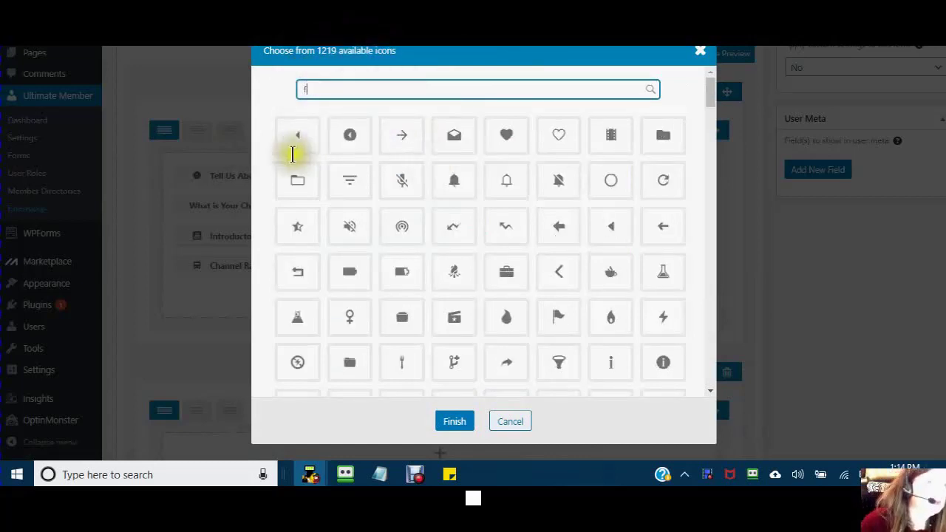
text(ind)
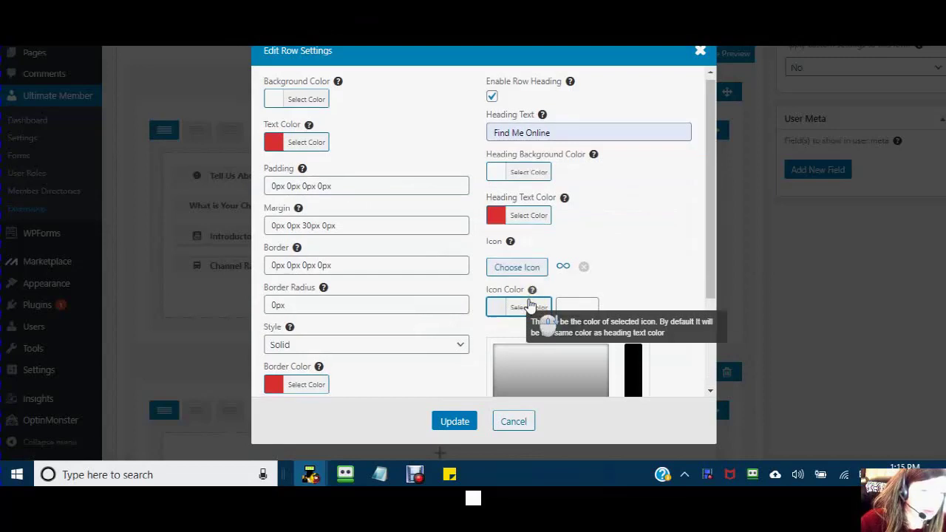
scroll(529, 305, down, 2)
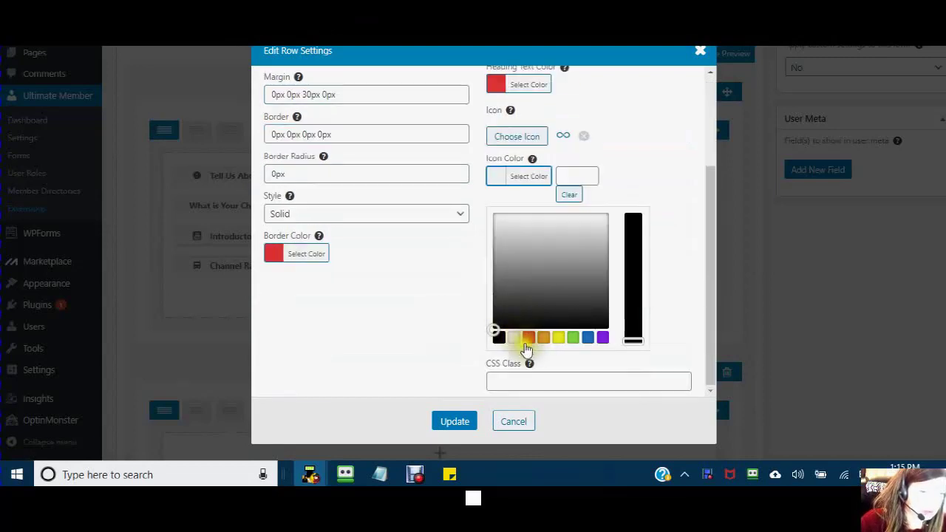
click(528, 338)
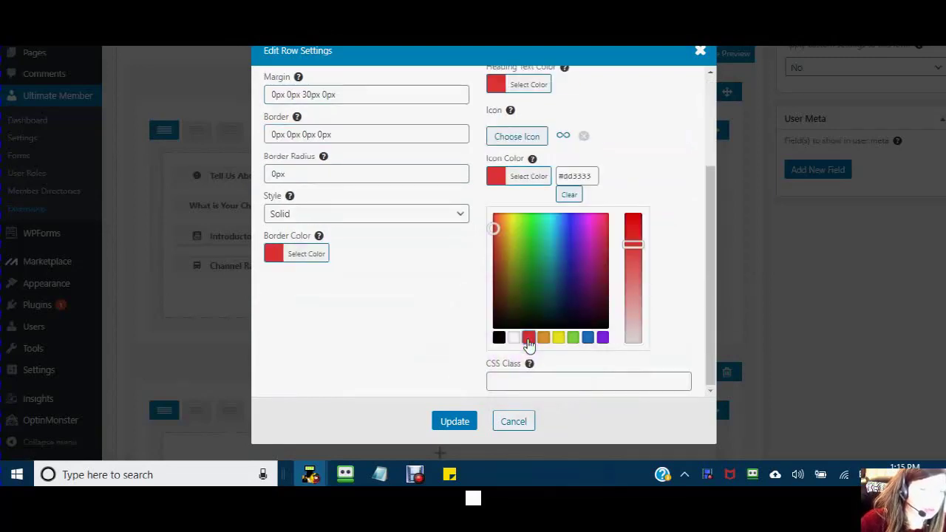
Save the second row's settings and open the Fields Manager for that row.
click(455, 421)
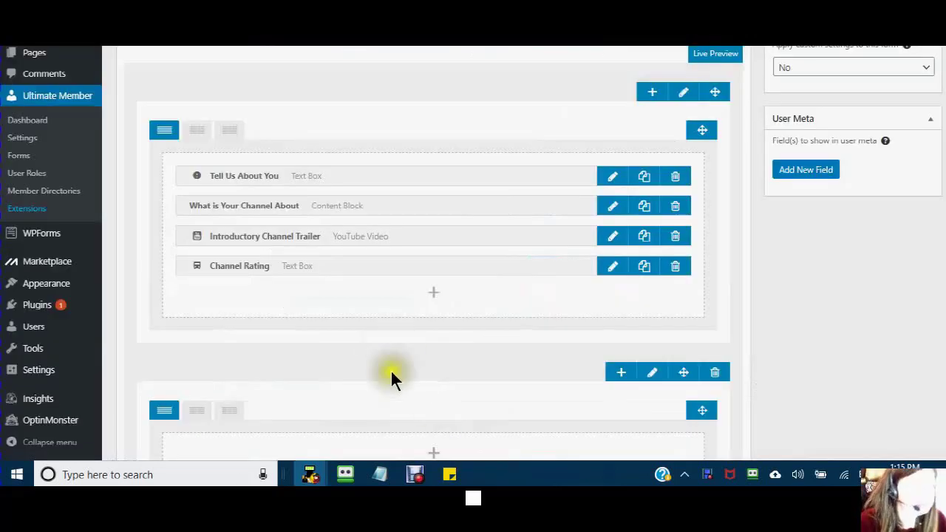
scroll(465, 322, down, 3)
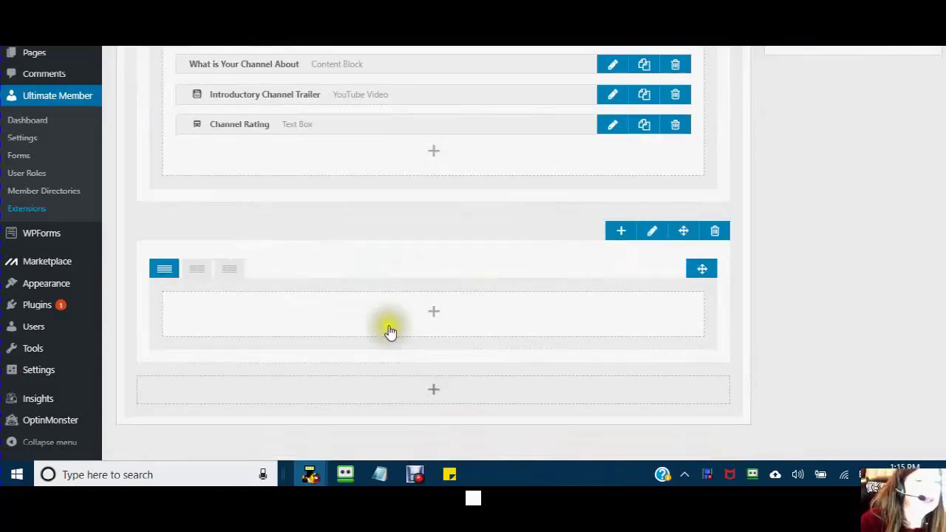
click(434, 318)
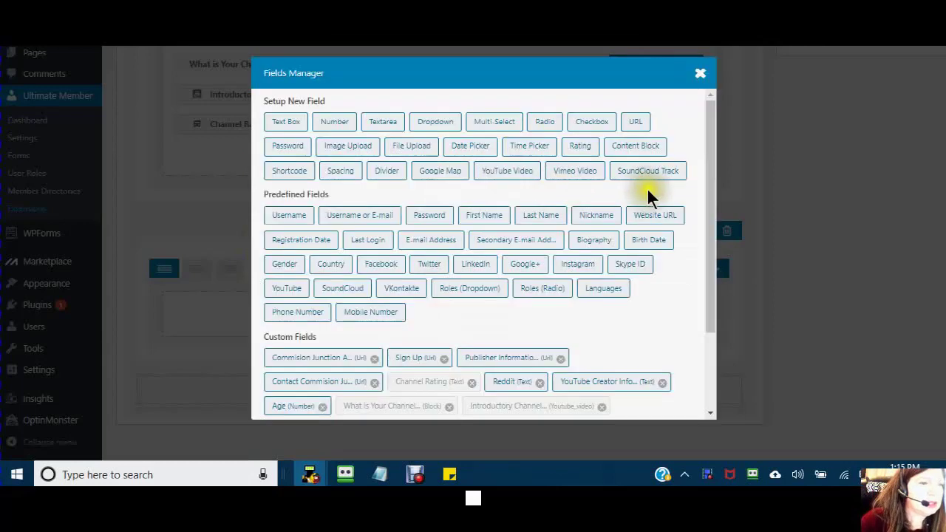
scroll(461, 269, down, 3)
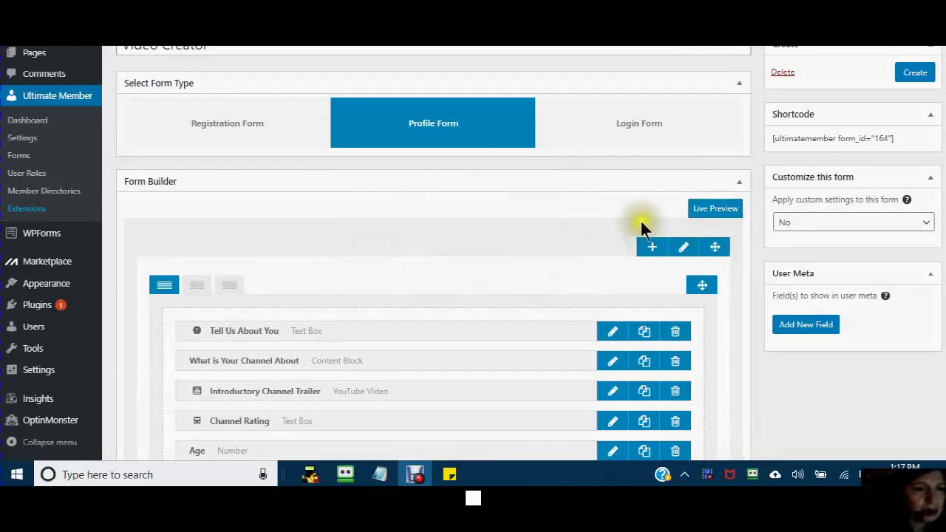
Publish the Video Creator profile form.
scroll(632, 252, down, 4)
scroll(621, 255, up, 5)
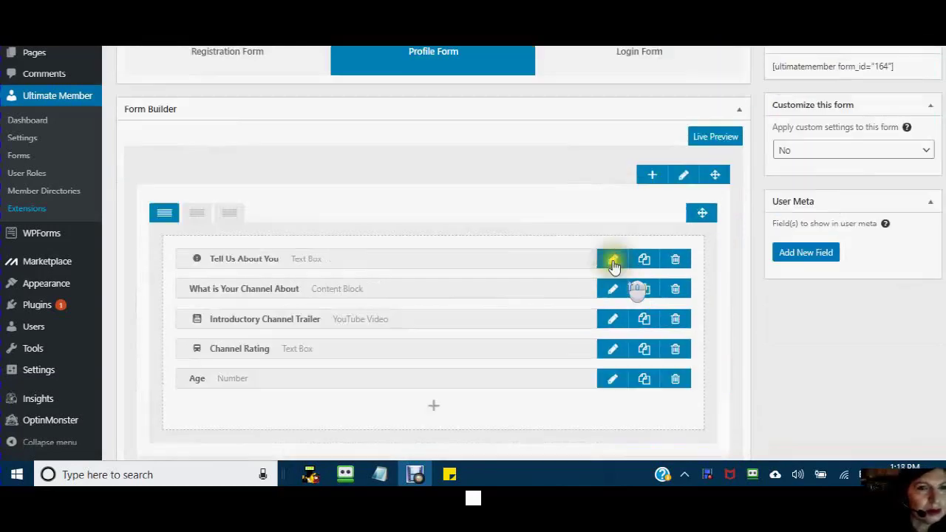
click(914, 144)
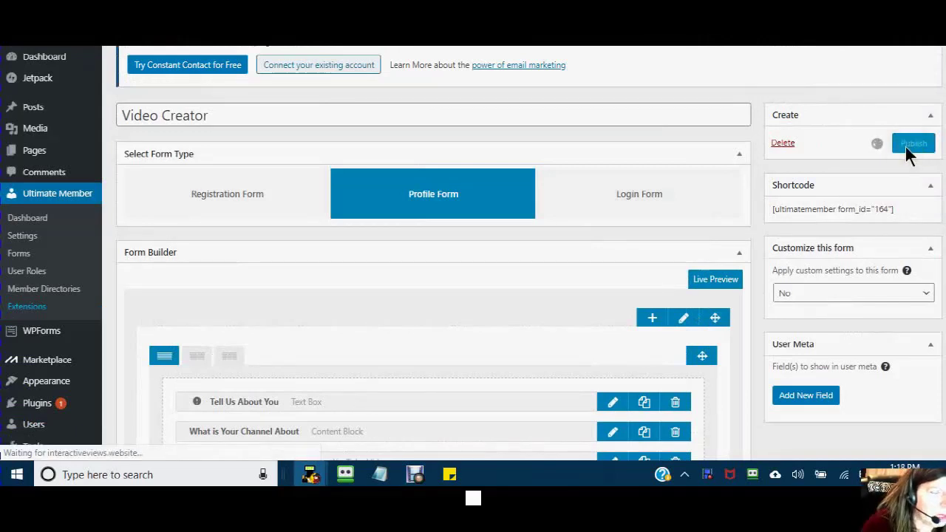
click(442, 220)
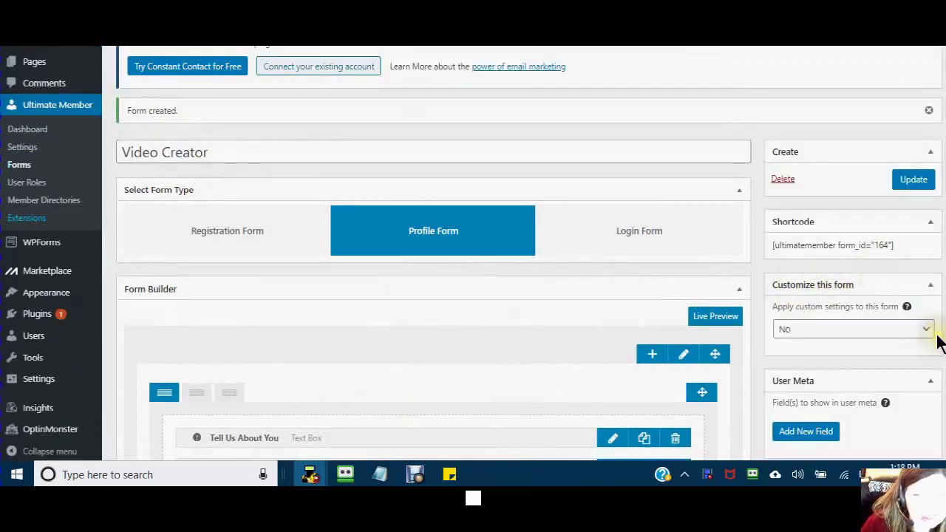
Apply custom settings to the profile form and make it specific to the Video Creator role.
click(926, 331)
click(850, 355)
scroll(785, 325, down, 4)
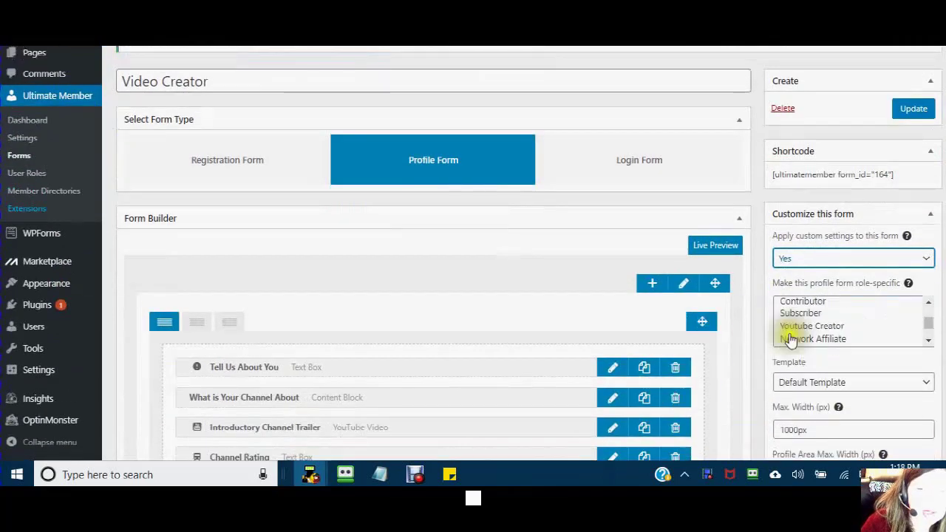
scroll(749, 317, down, 1)
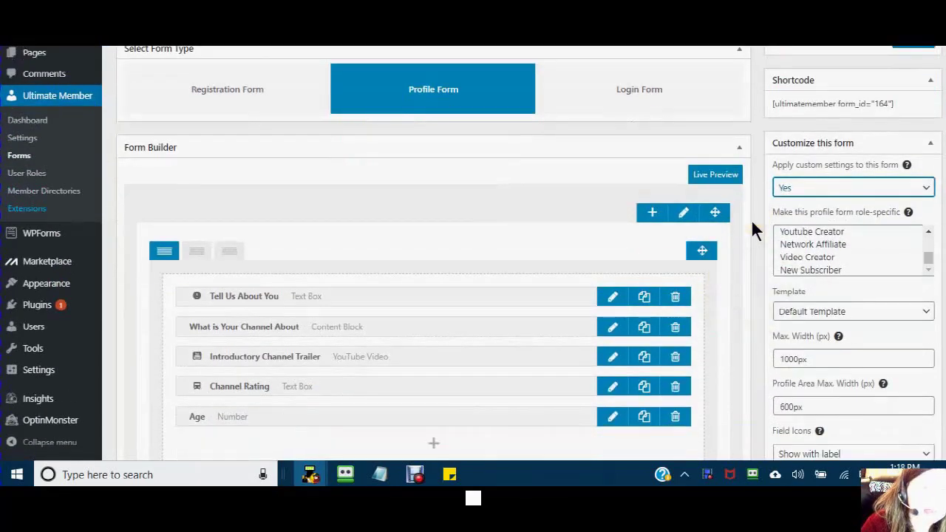
scroll(371, 250, up, 3)
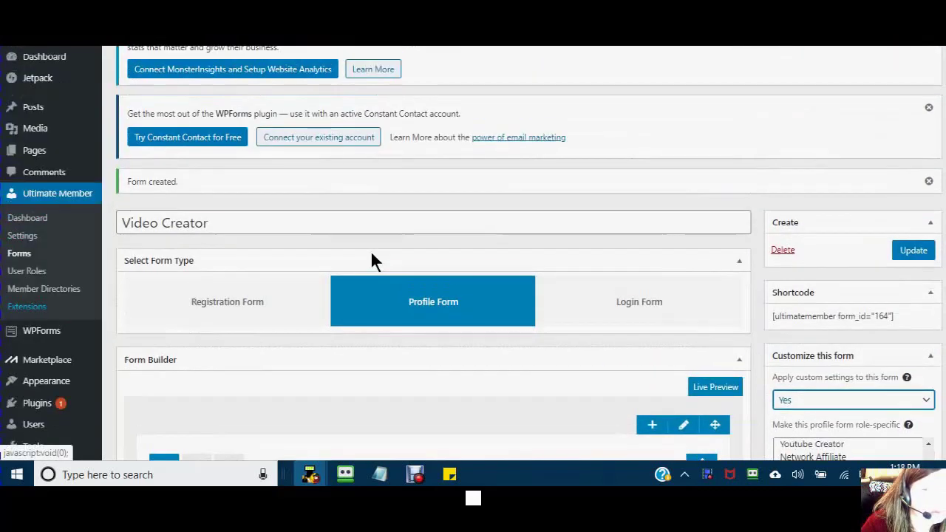
click(211, 222)
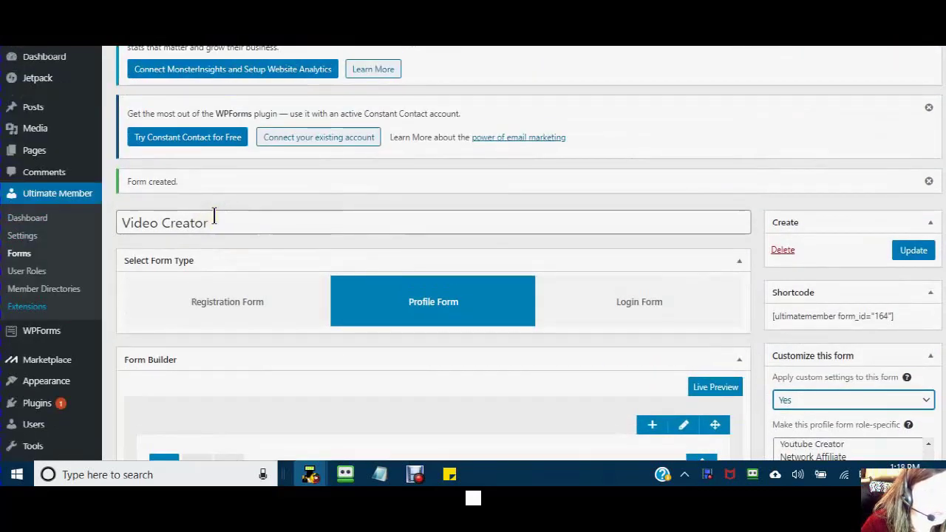
scroll(689, 329, down, 5)
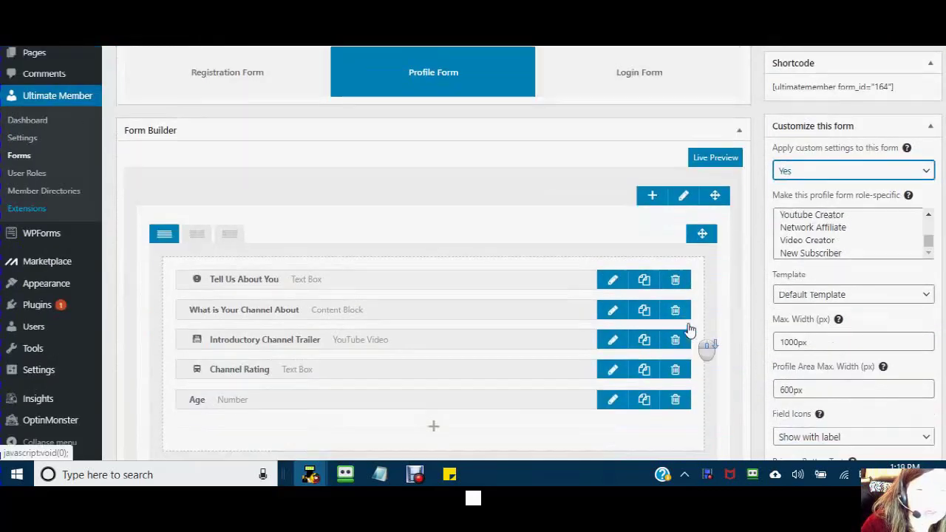
scroll(689, 328, up, 2)
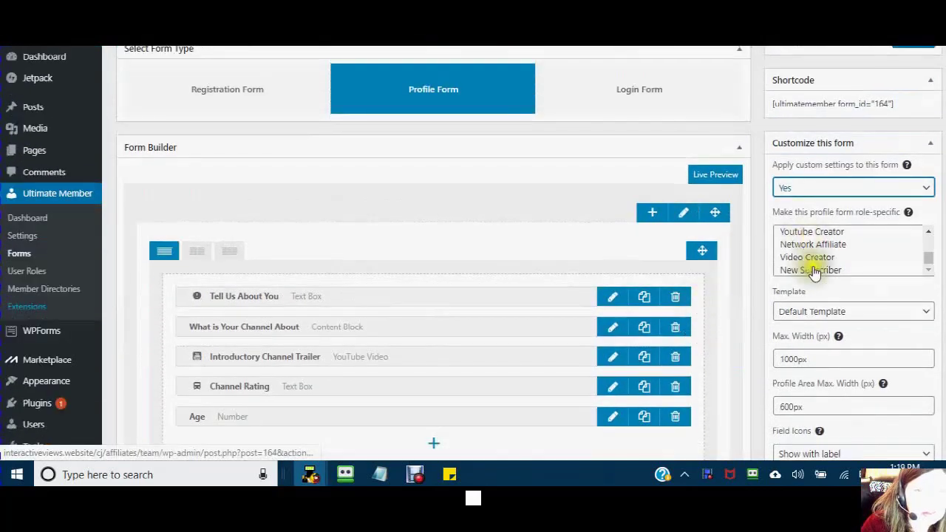
click(790, 260)
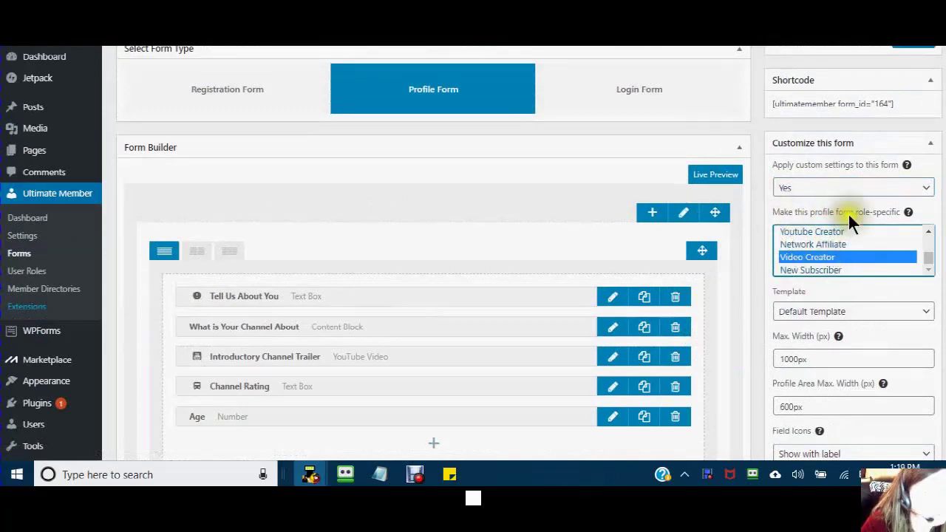
Review the form's role-specific help note and remaining custom settings, and update the form.
mouse_move(908, 212)
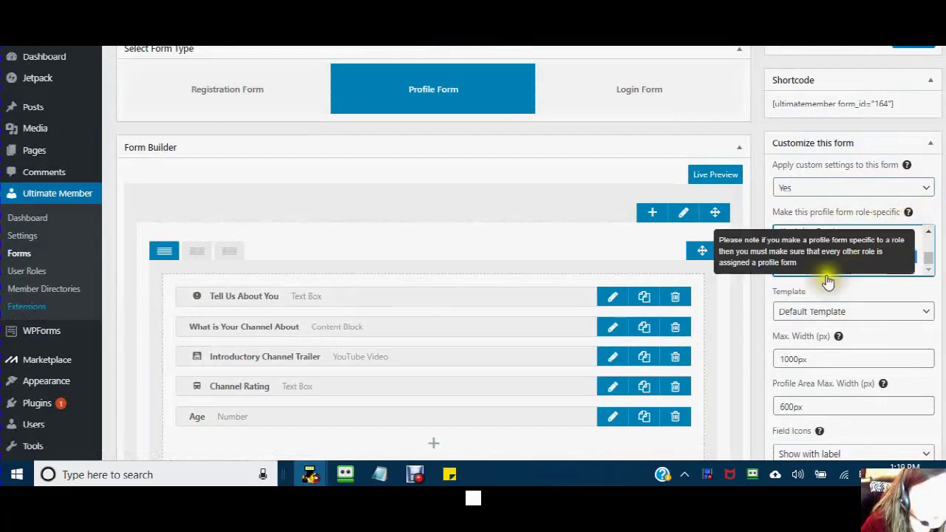
scroll(781, 317, down, 7)
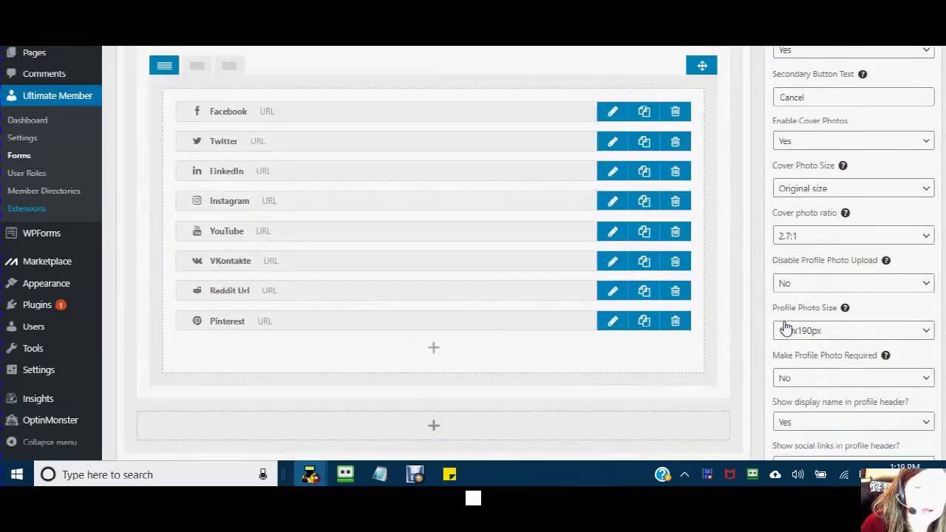
scroll(785, 327, down, 3)
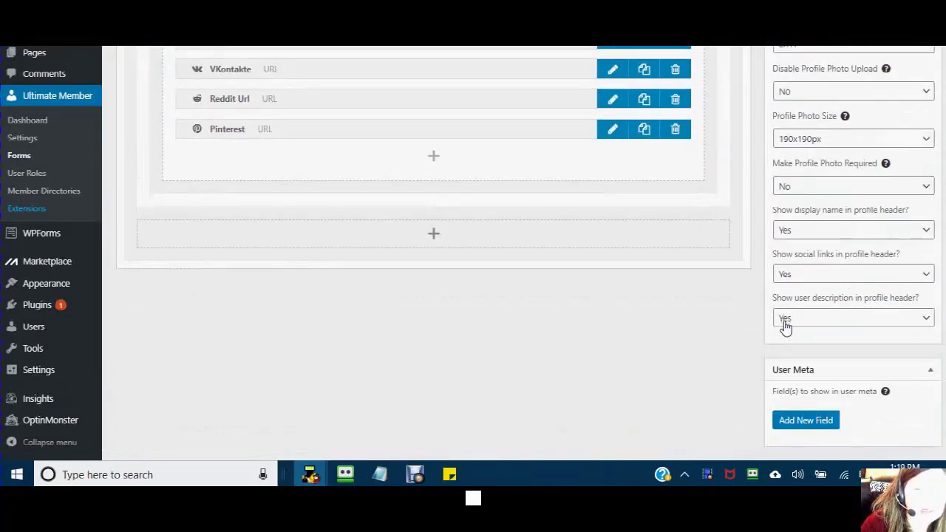
scroll(785, 325, up, 10)
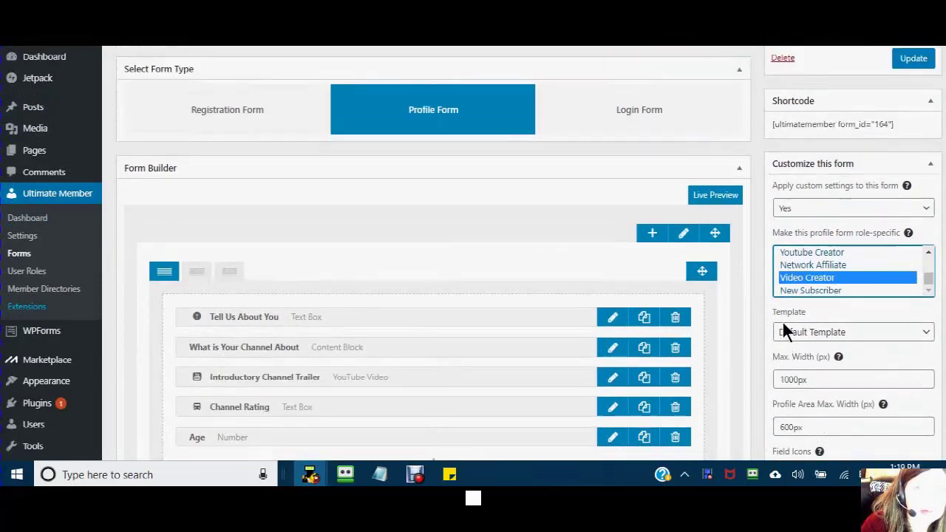
scroll(783, 315, up, 2)
click(912, 201)
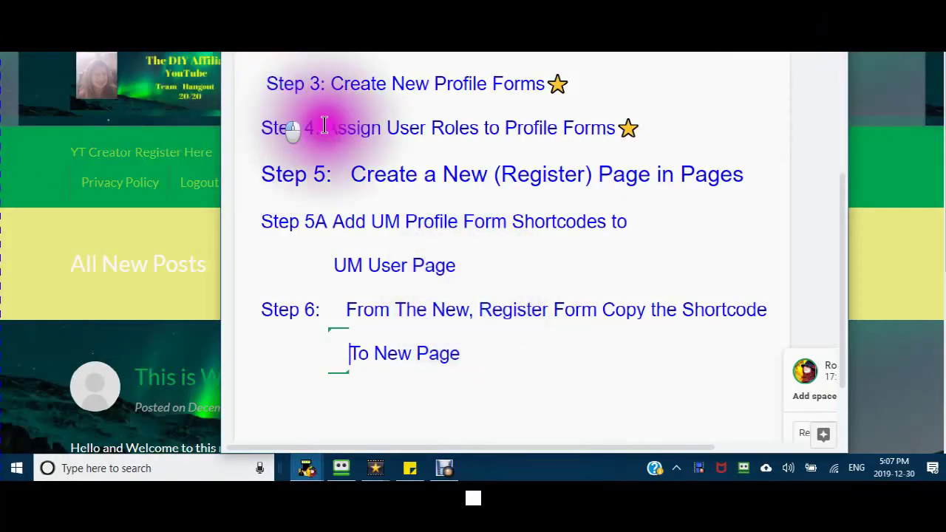
click(343, 177)
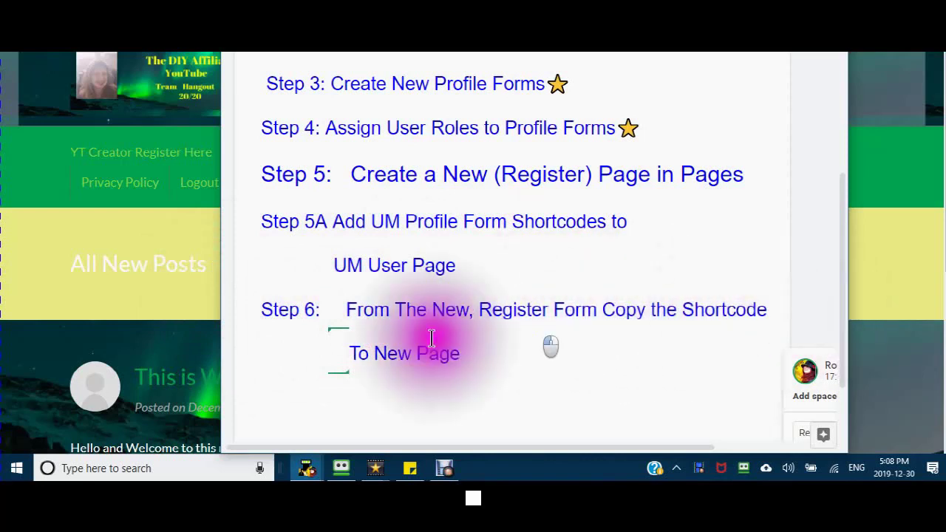
click(464, 336)
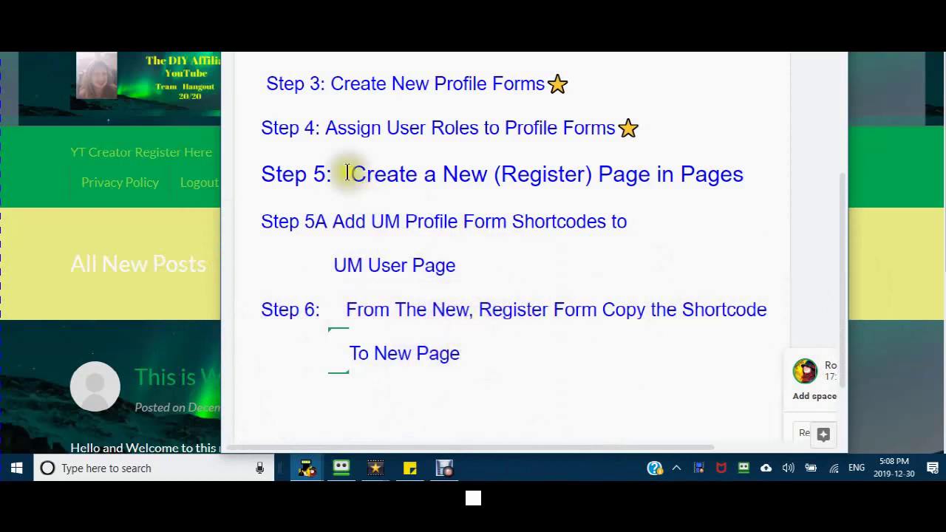
key(shift+Right)
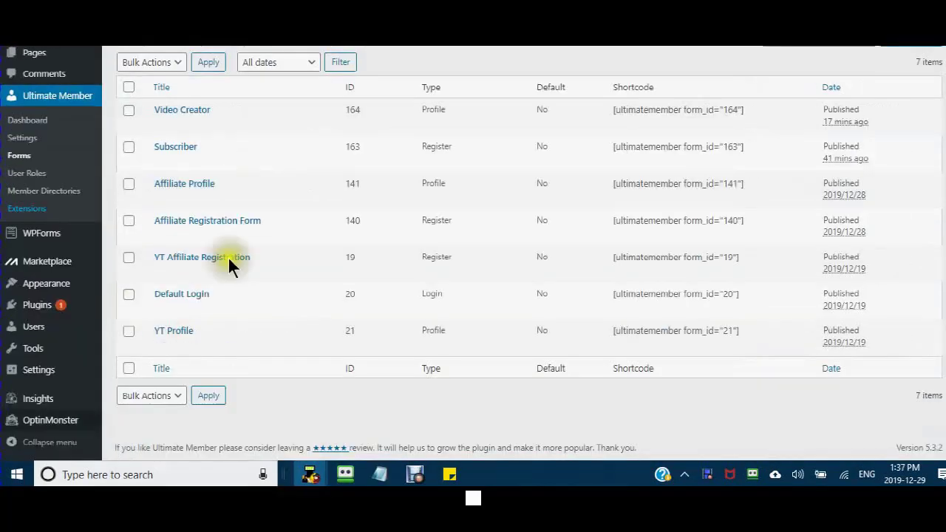
mouse_move(178, 124)
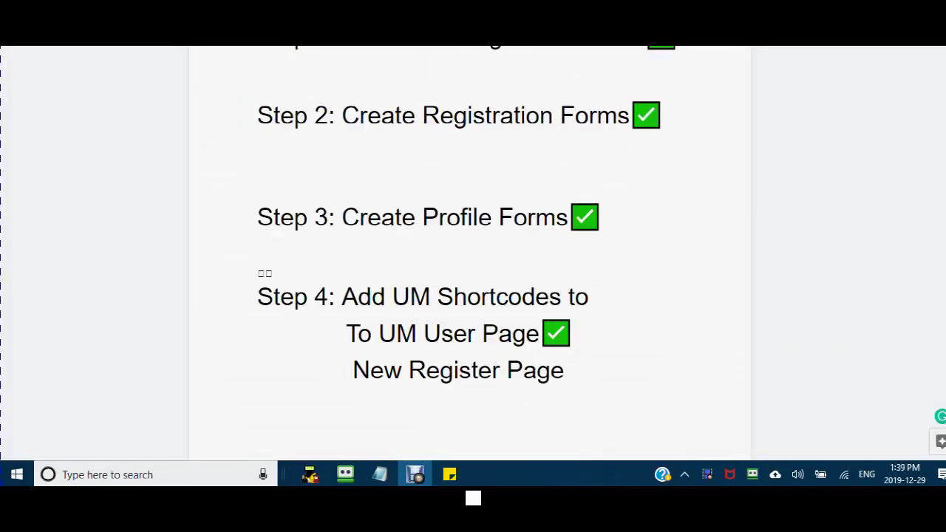
Switch back to the WordPress admin and add a new page titled New Subscriber Register.
key(alt+Tab)
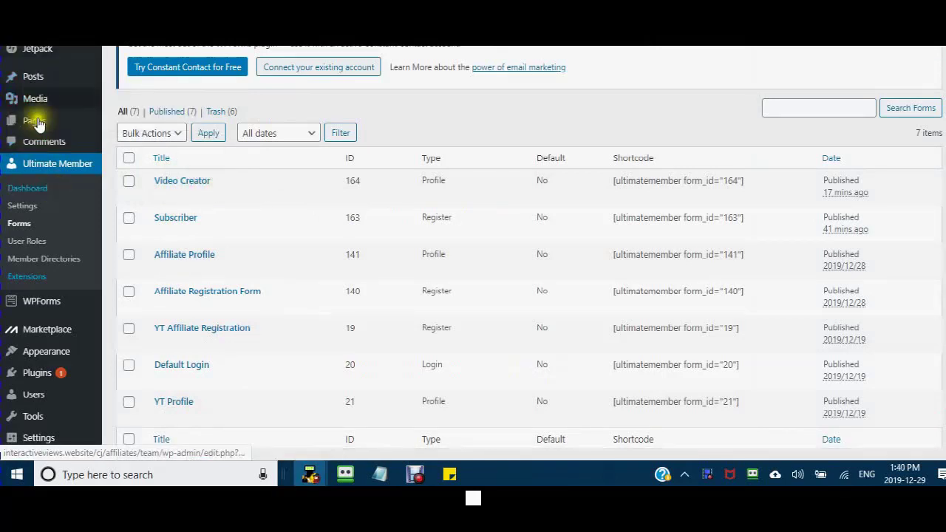
mouse_move(37, 122)
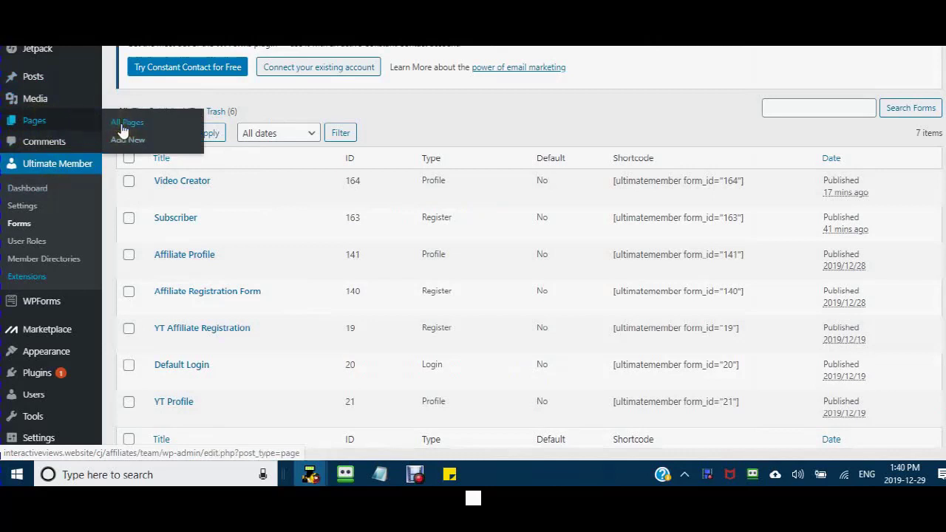
click(123, 130)
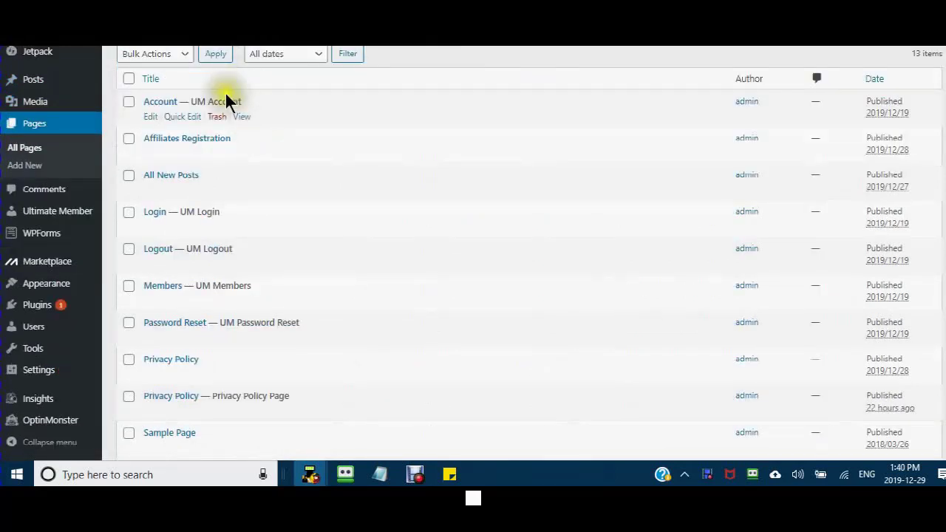
click(26, 166)
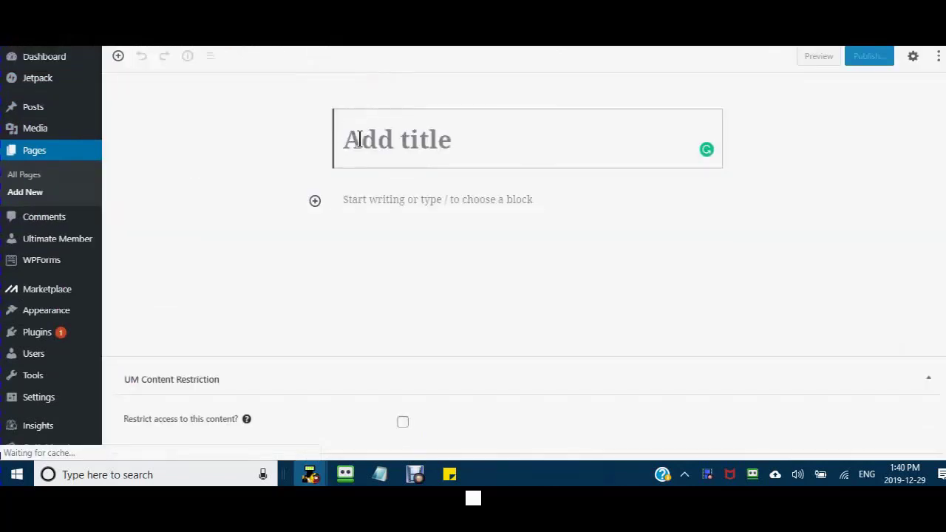
text(New )
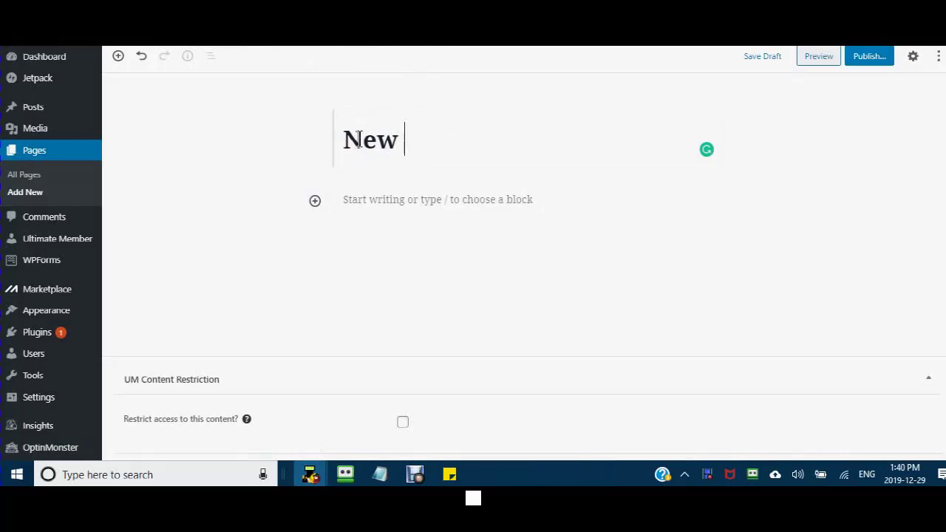
text(Subscriber)
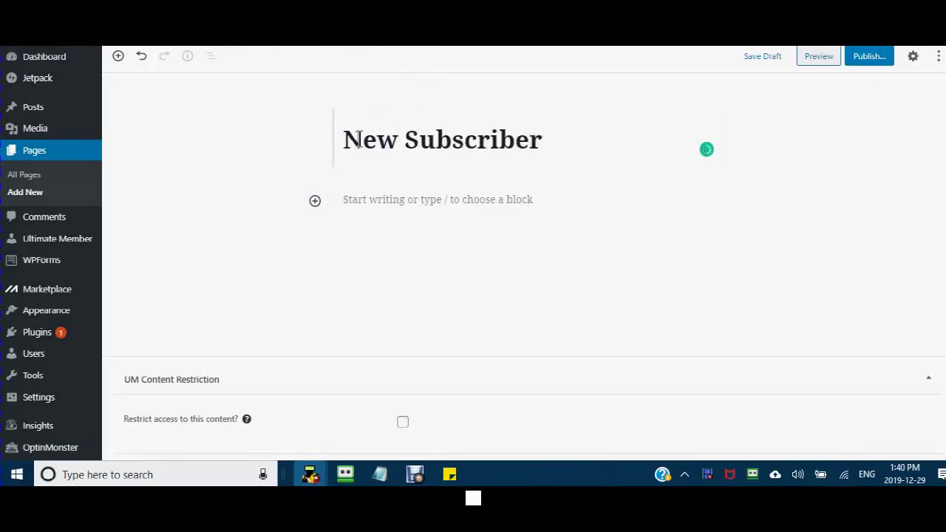
text(register)
drag(566, 141, 549, 140)
text(R)
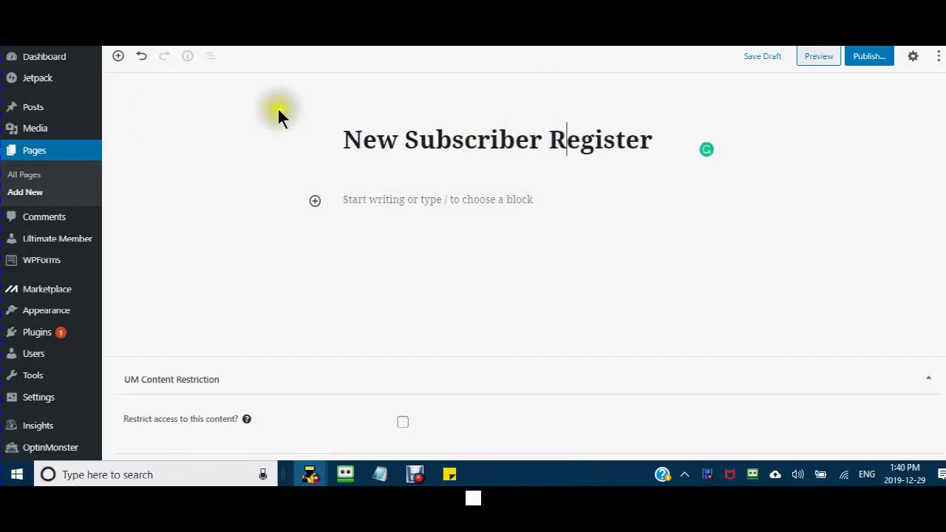
Add a Shortcode block to the new page and copy the New Subscriber registration form's shortcode, [ultimatemember form_id="163"], from the Ultimate Member forms list.
click(315, 202)
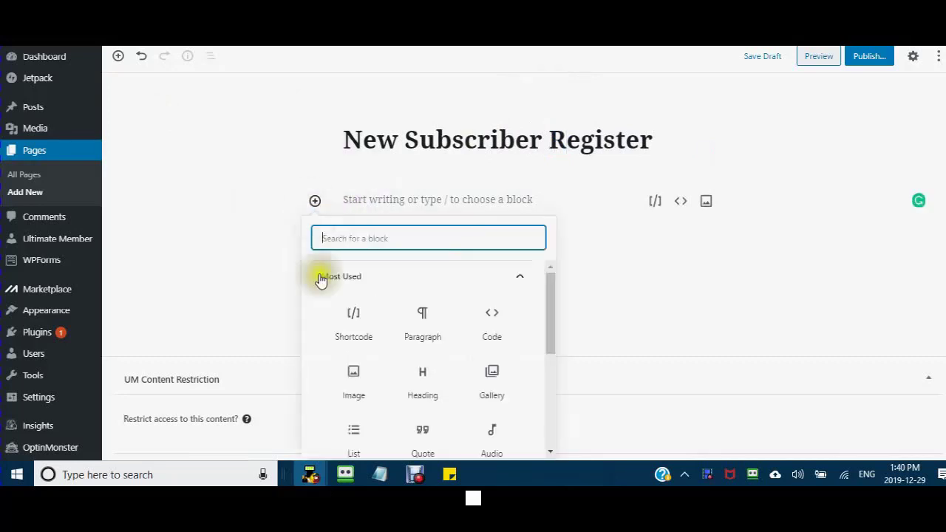
click(353, 320)
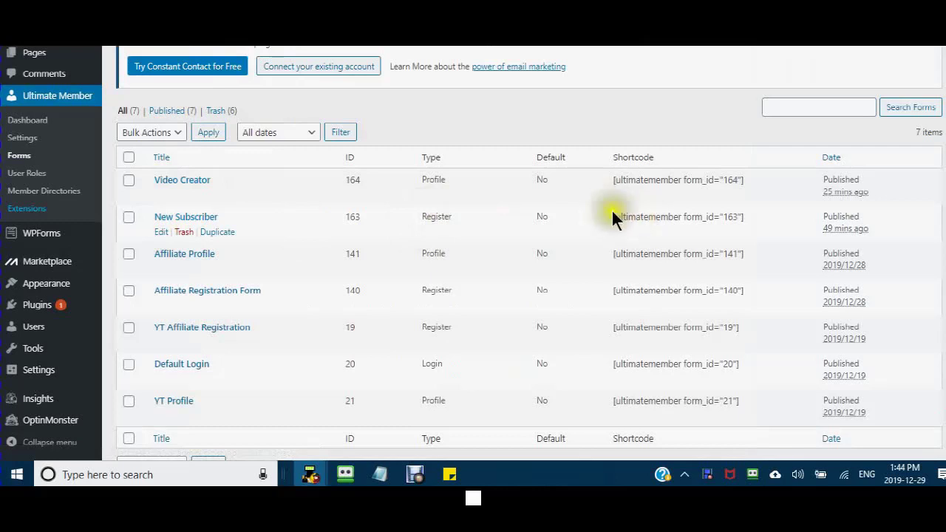
drag(612, 215, 602, 233)
click(748, 214)
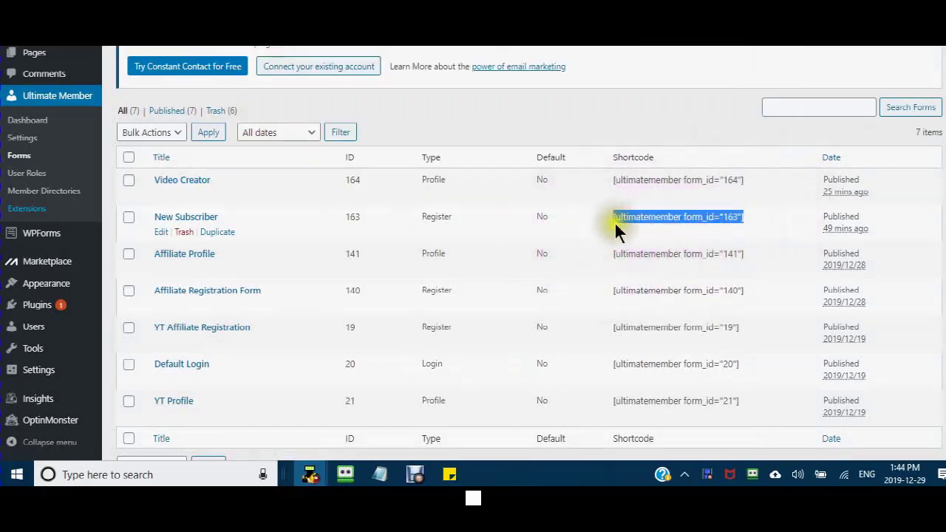
right_click(655, 215)
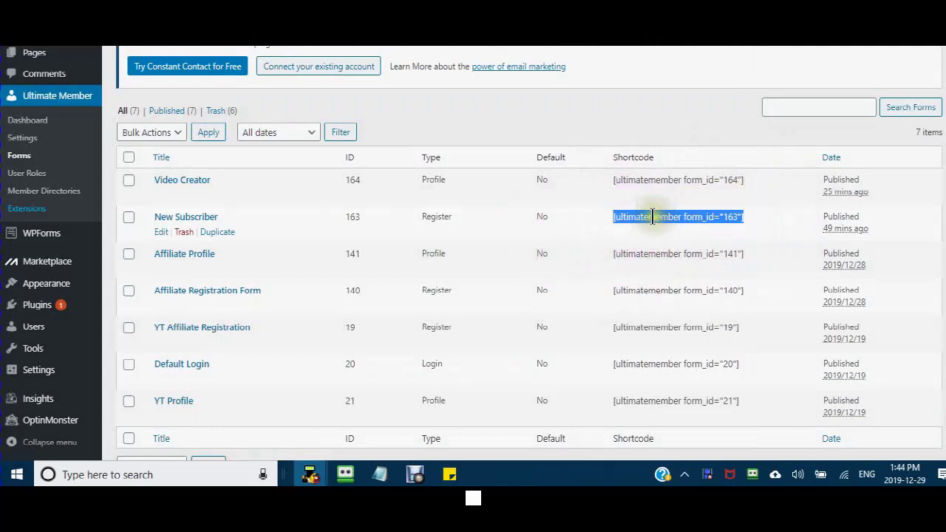
click(675, 229)
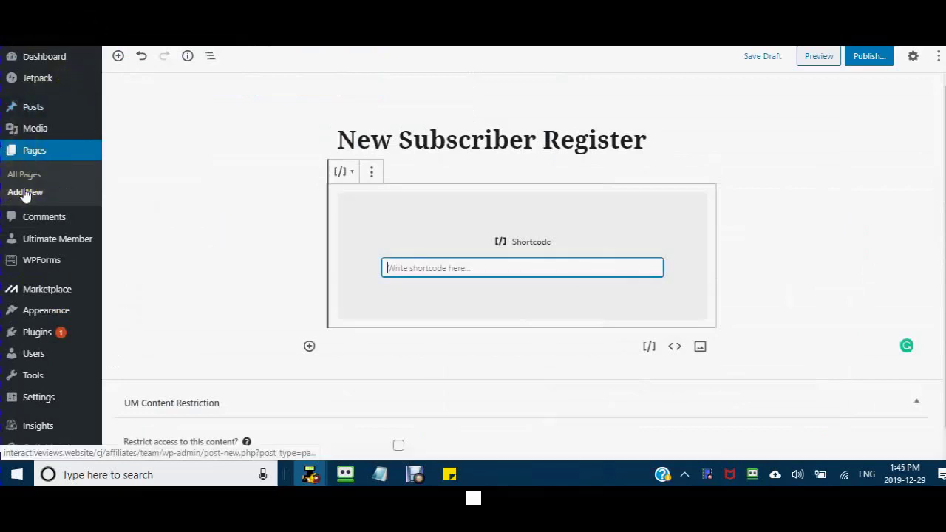
Insert the shortcode [ultimatemember form_id="163"] in a Shortcode block on the New Subscriber Register page, leaving no empty duplicate block.
click(405, 139)
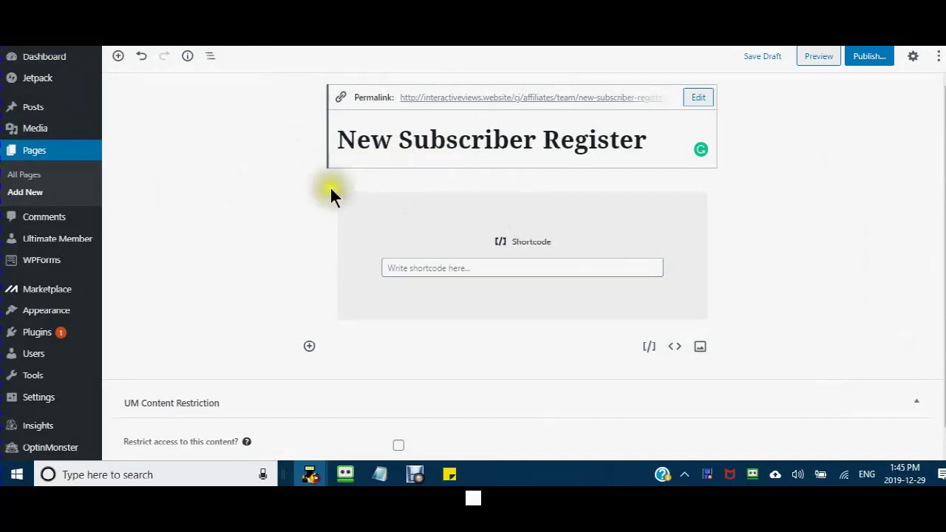
click(116, 57)
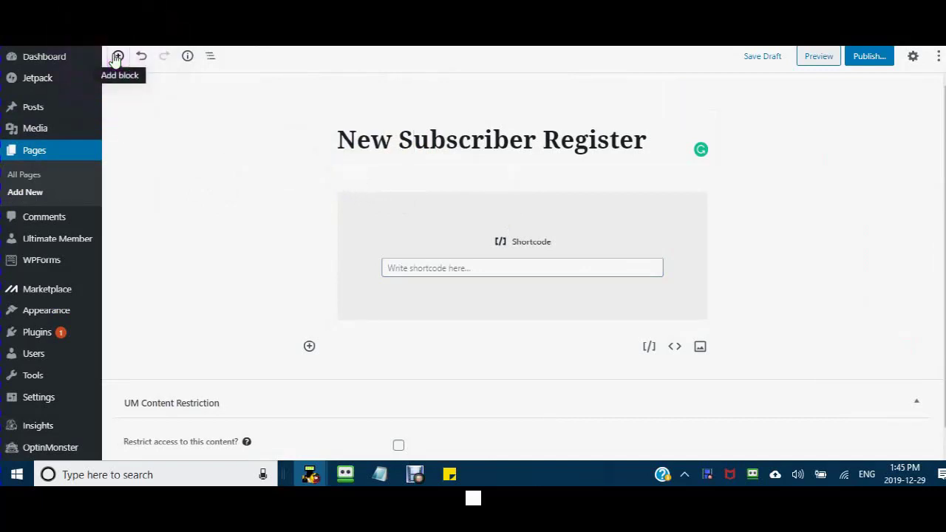
click(117, 57)
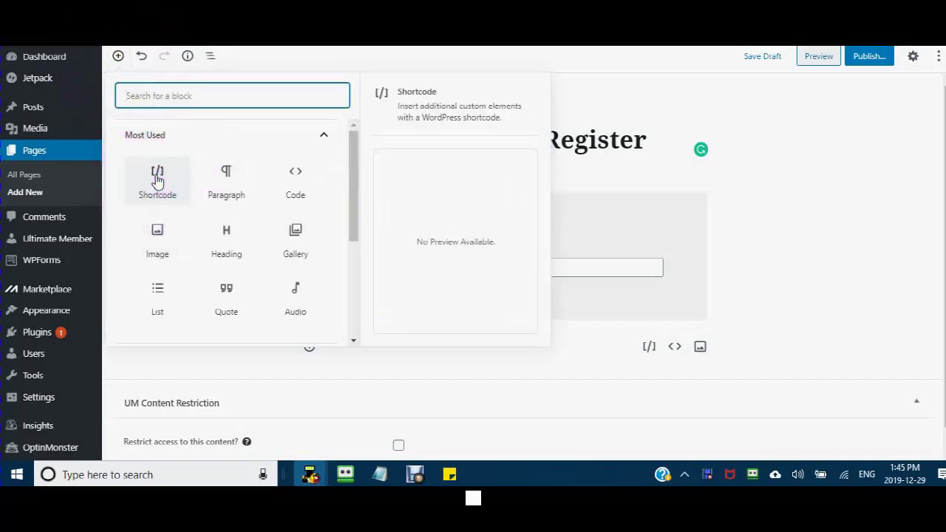
click(158, 180)
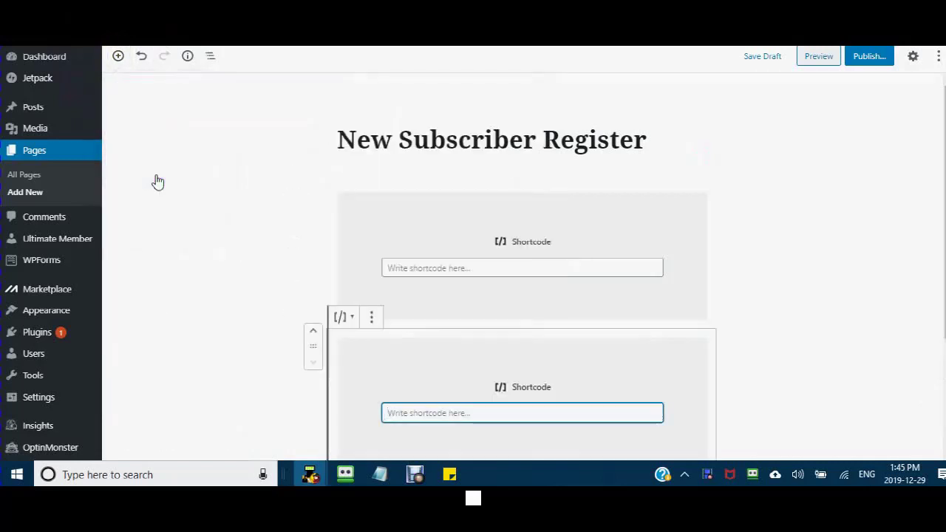
right_click(416, 414)
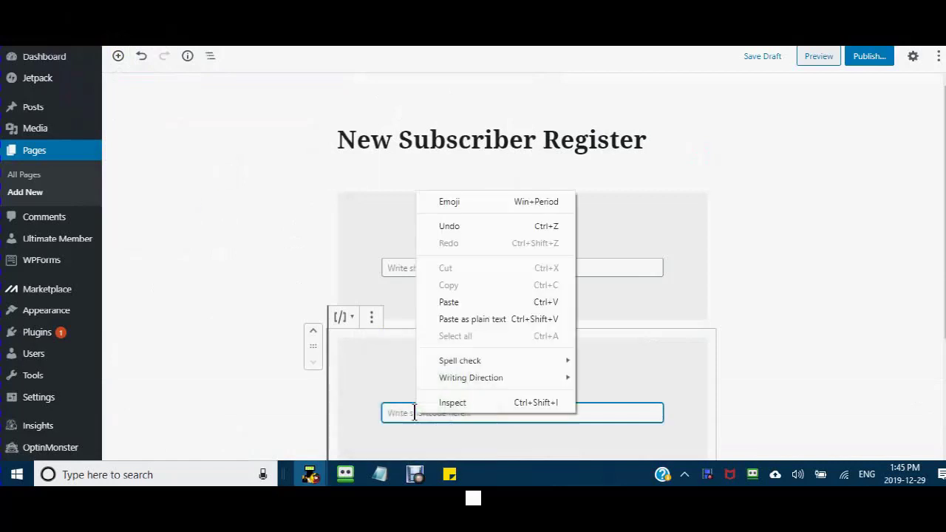
click(450, 302)
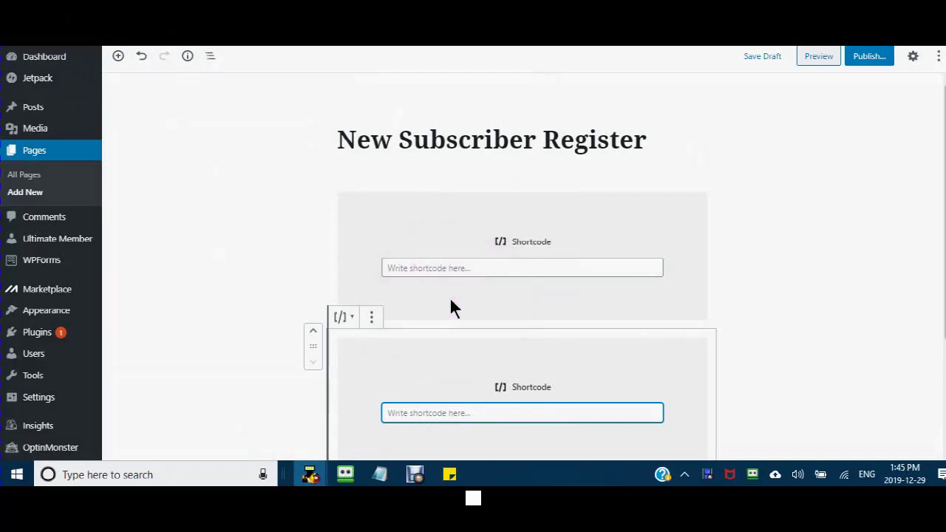
click(411, 275)
key(BackSpace)
Publish the New Subscriber Register page with public visibility.
mouse_move(869, 59)
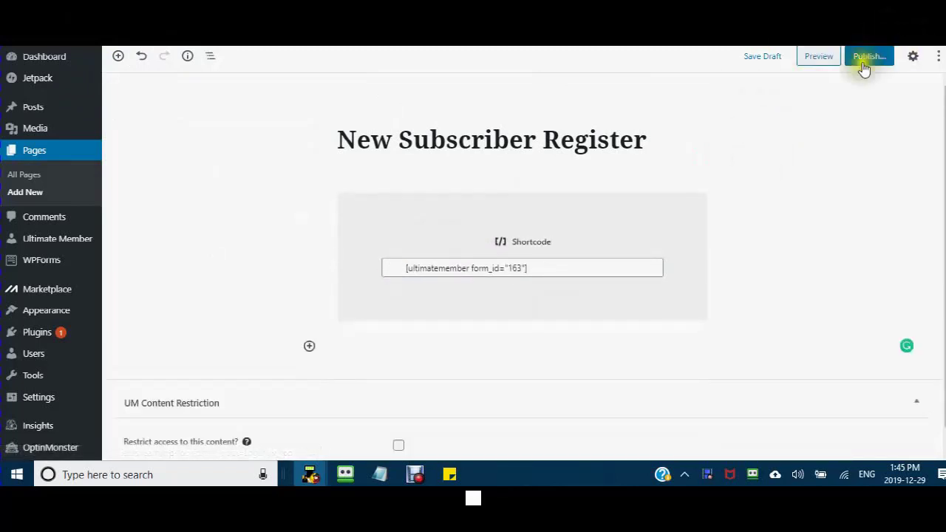
click(867, 60)
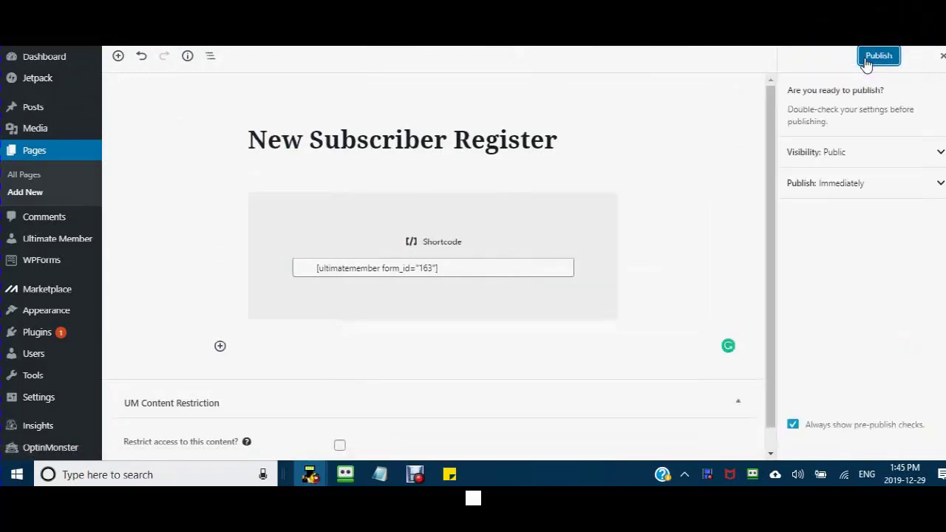
click(879, 57)
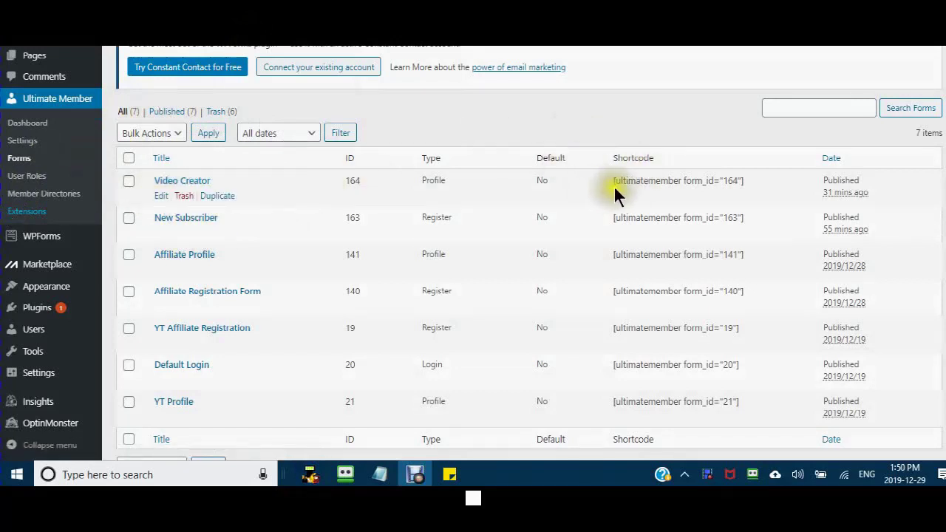
Copy the Video Creator profile form's shortcode, [ultimatemember form_id="164"], from the Ultimate Member forms list.
drag(608, 177, 748, 177)
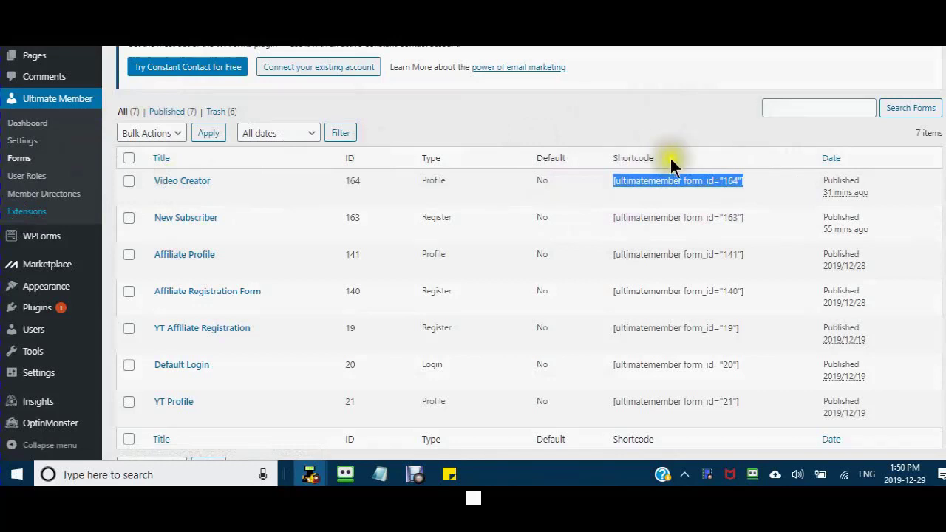
right_click(633, 182)
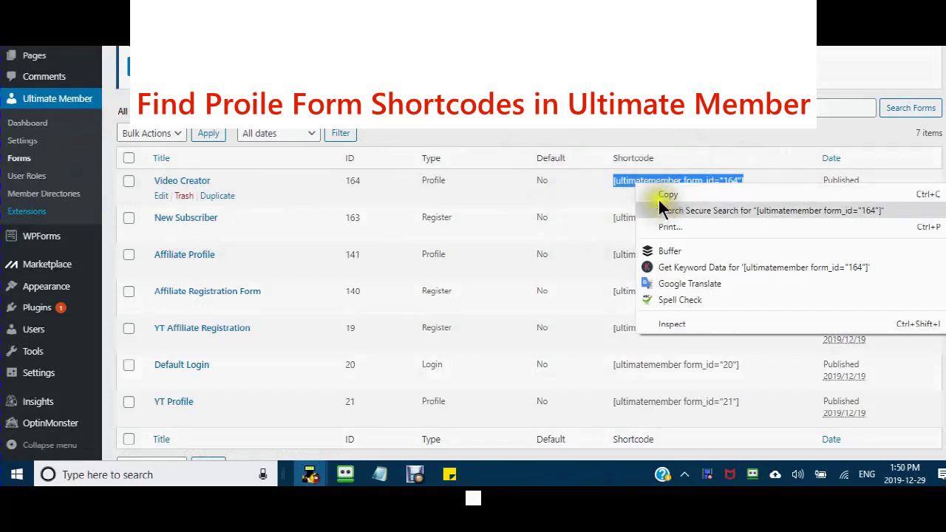
click(659, 192)
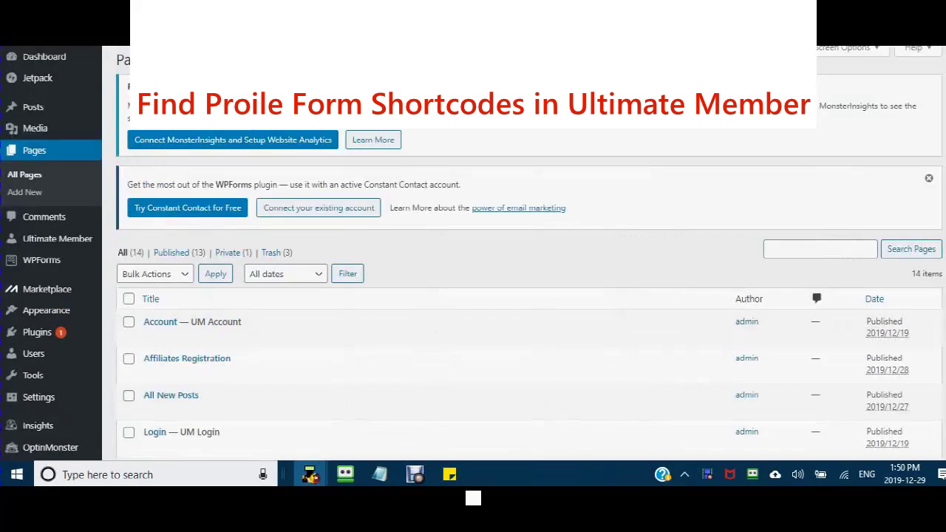
Find the User Profiles page in the list of all pages and open it for editing.
scroll(228, 302, down, 6)
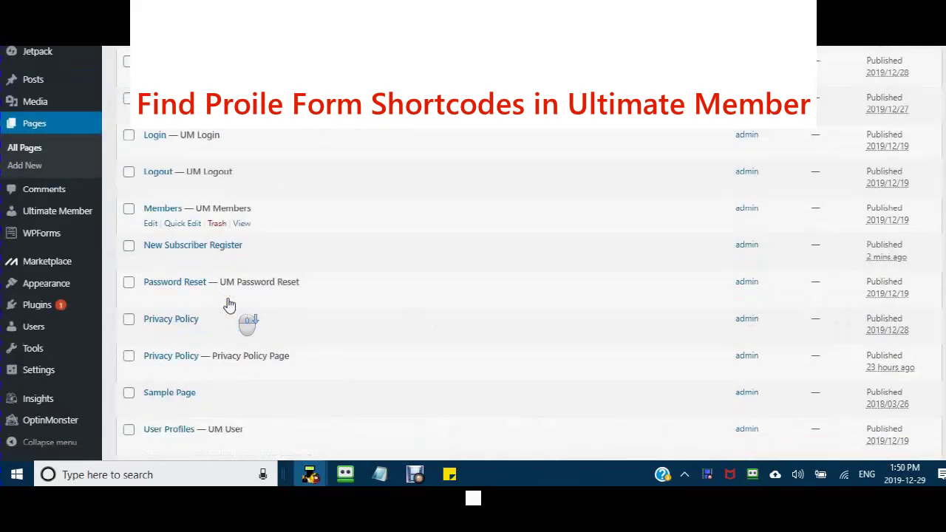
mouse_move(153, 263)
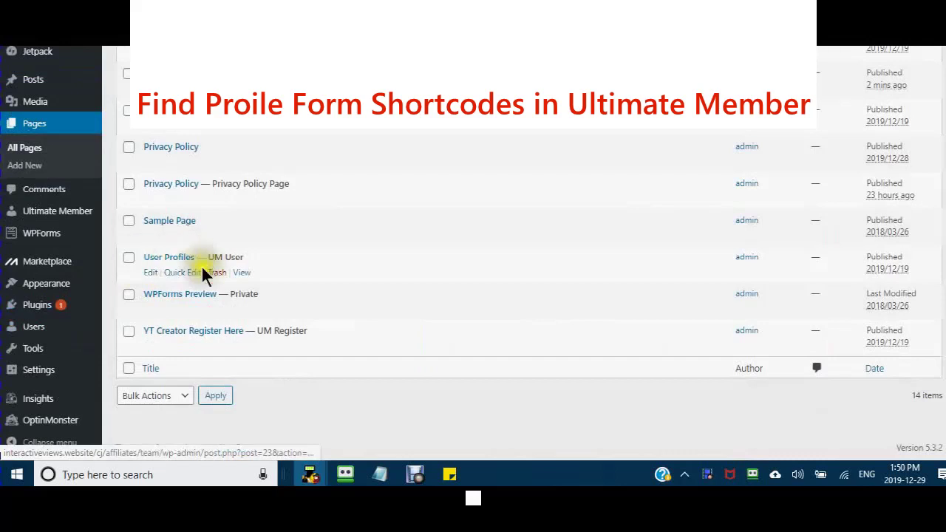
click(150, 274)
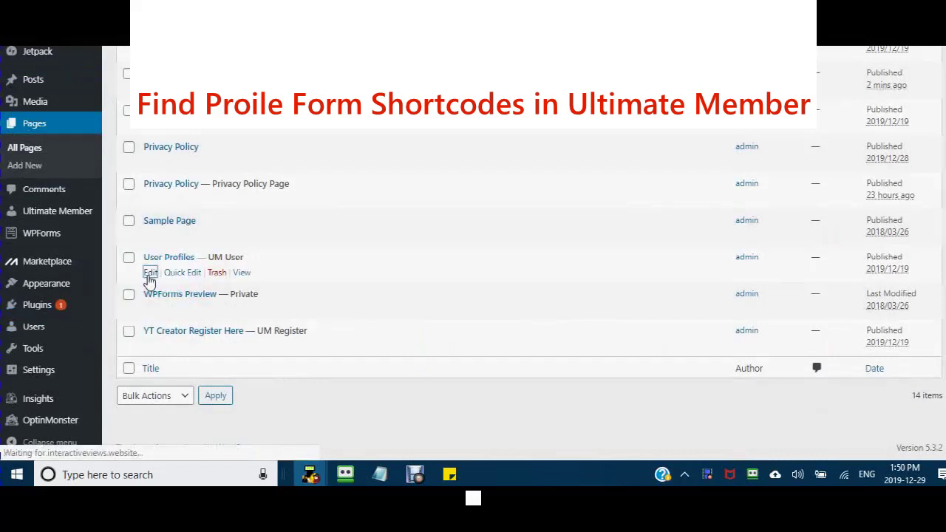
click(150, 273)
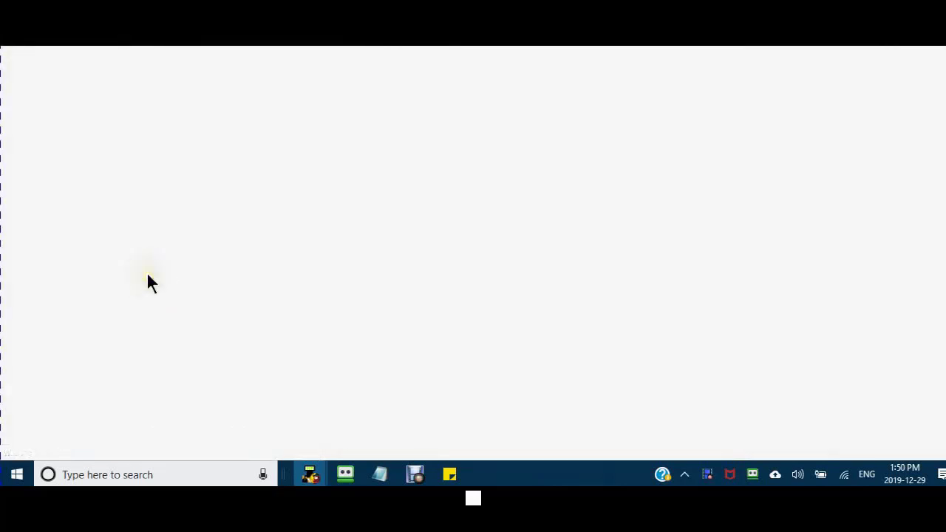
click(155, 259)
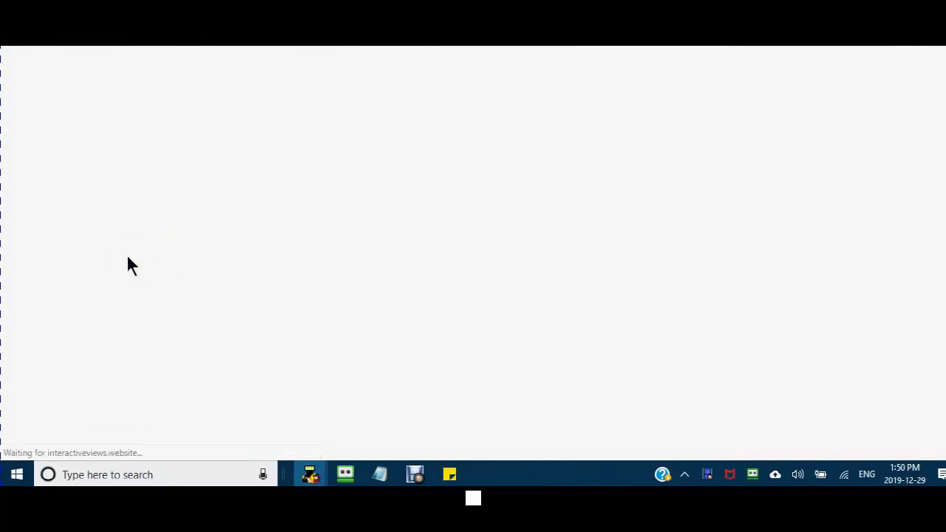
click(121, 261)
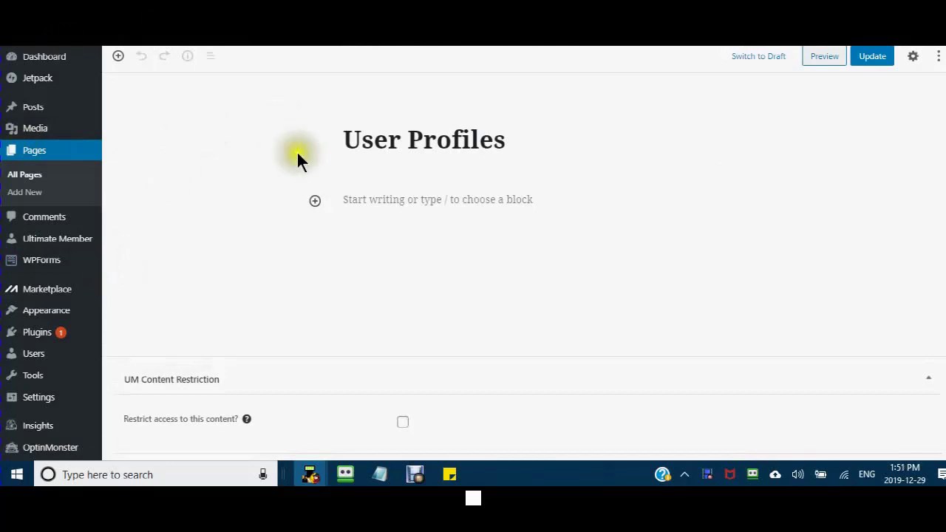
Add a Shortcode block containing [ultimatemember form_id="164"] to the User Profiles page and update the page.
click(315, 203)
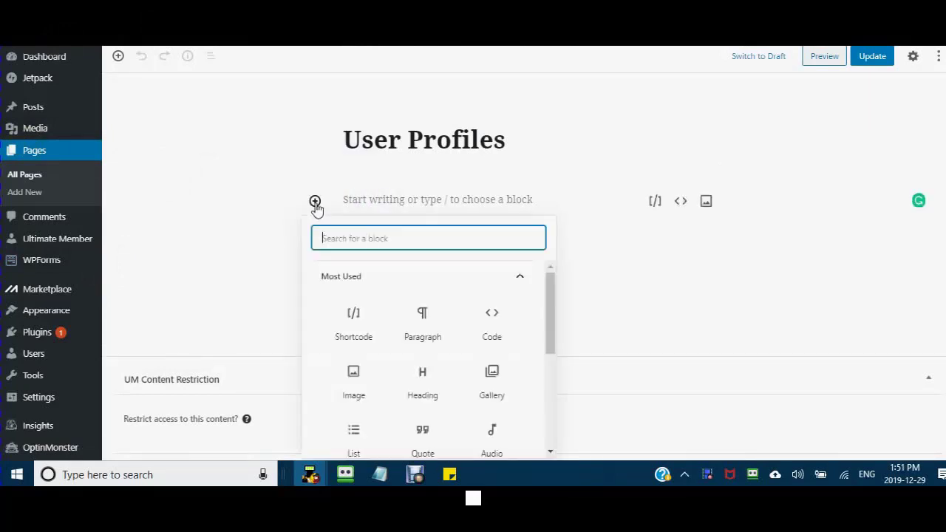
click(353, 316)
click(399, 268)
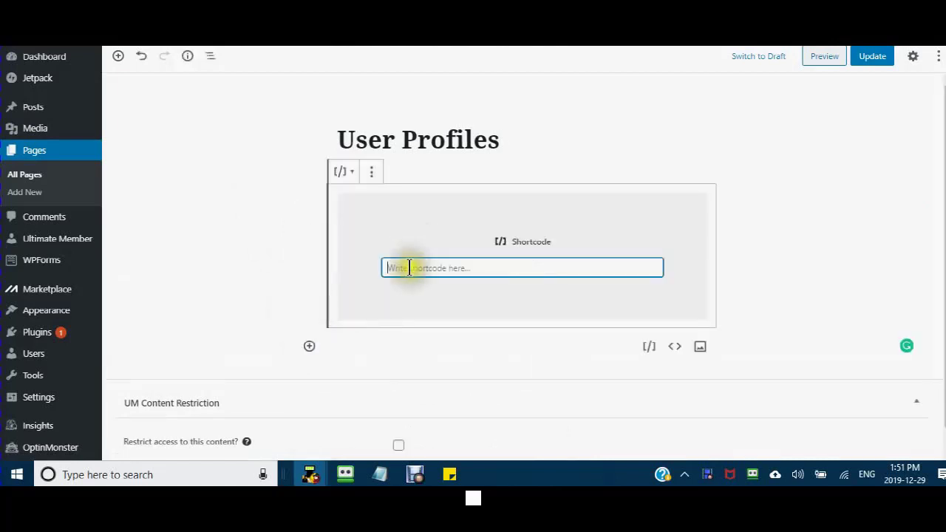
right_click(398, 264)
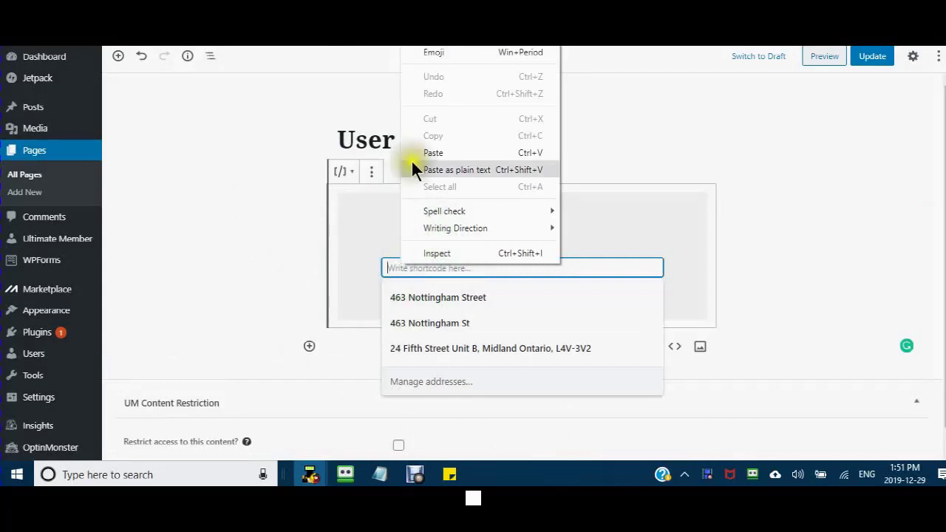
click(433, 153)
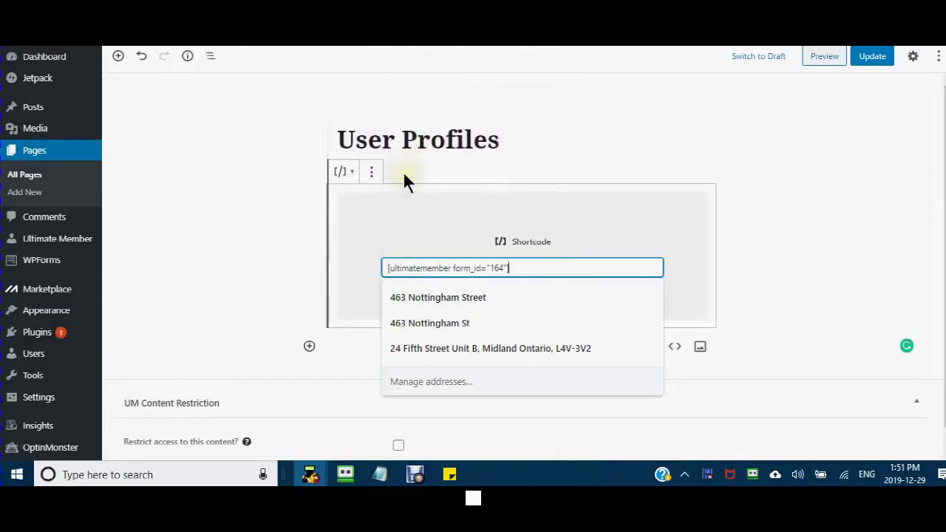
click(344, 364)
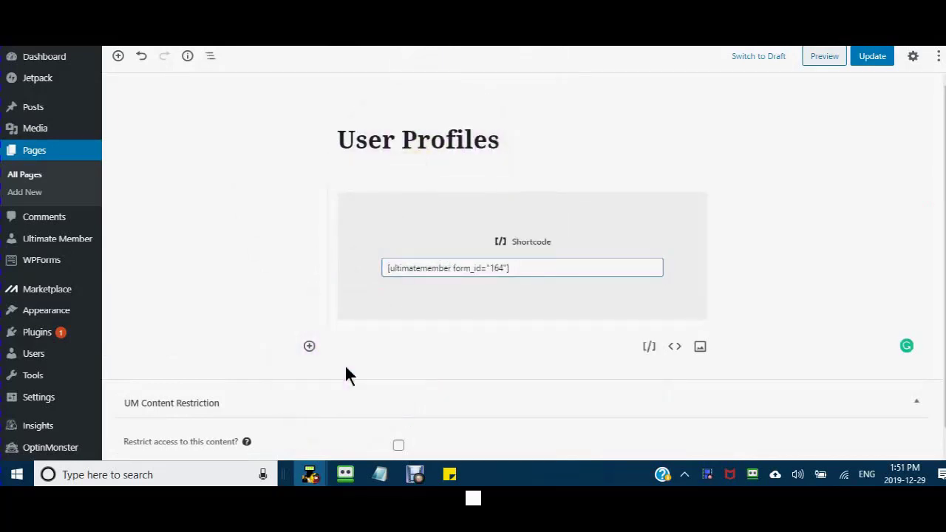
click(876, 58)
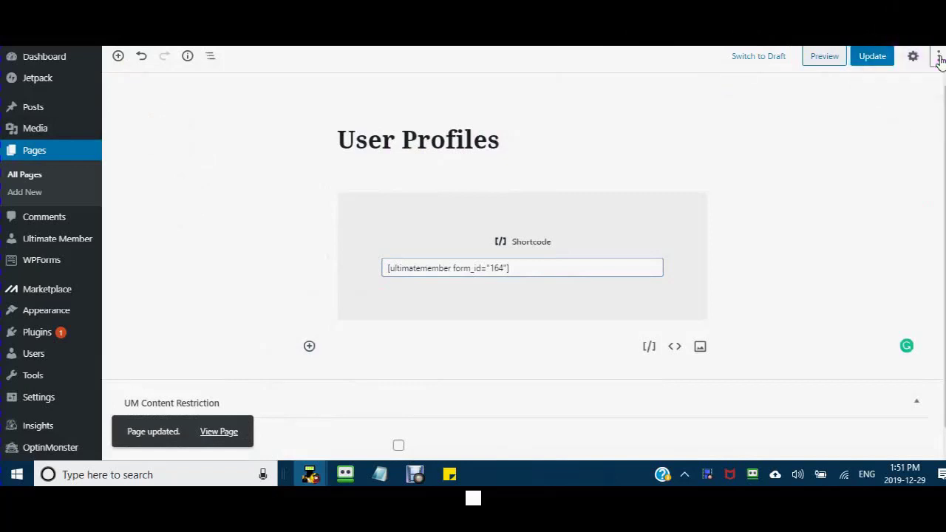
Switch the page to the code editor and copy the Affiliate Profile form's shortcode, [ultimatemember form_id="141"], from the forms list.
click(937, 57)
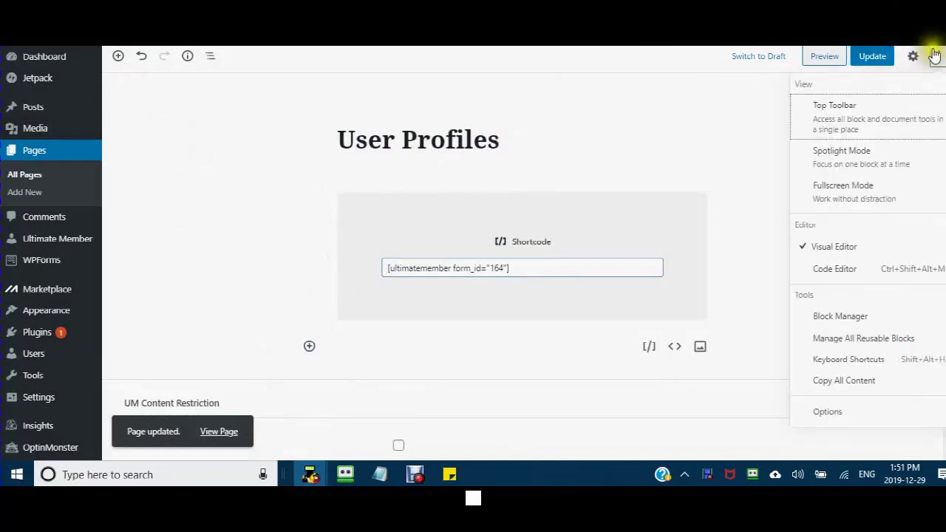
click(823, 271)
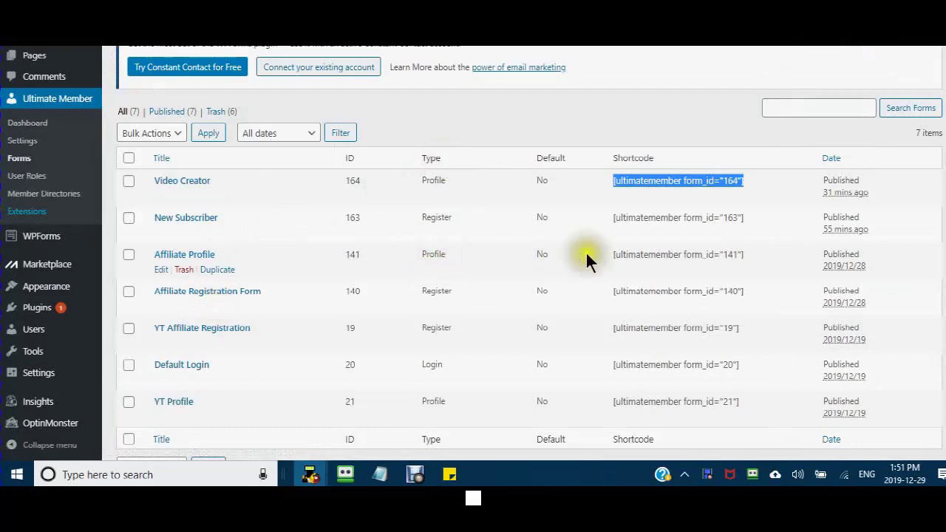
drag(610, 253, 760, 254)
right_click(665, 247)
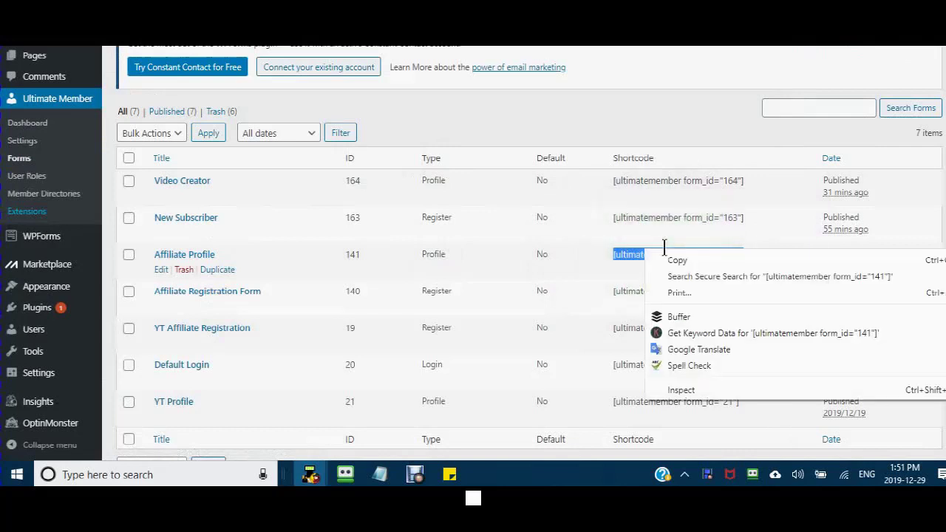
click(677, 258)
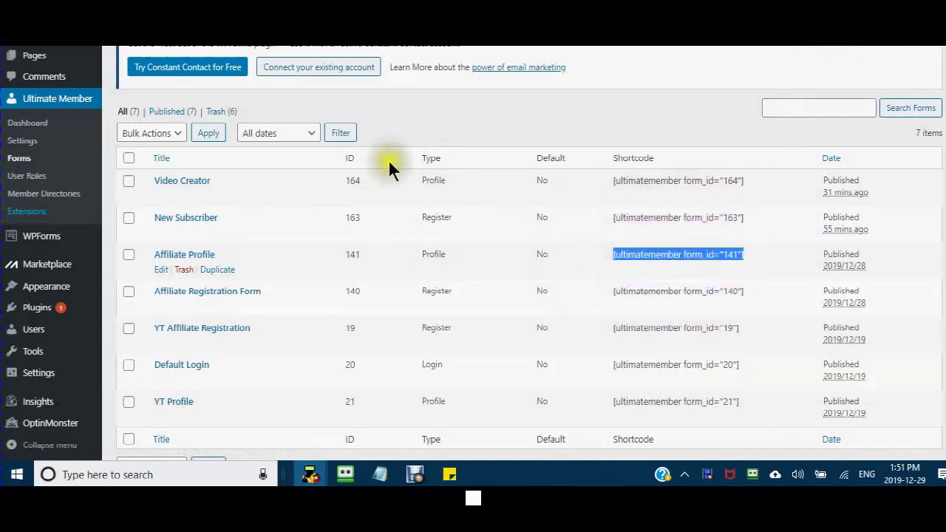
key(ctrl+Tab)
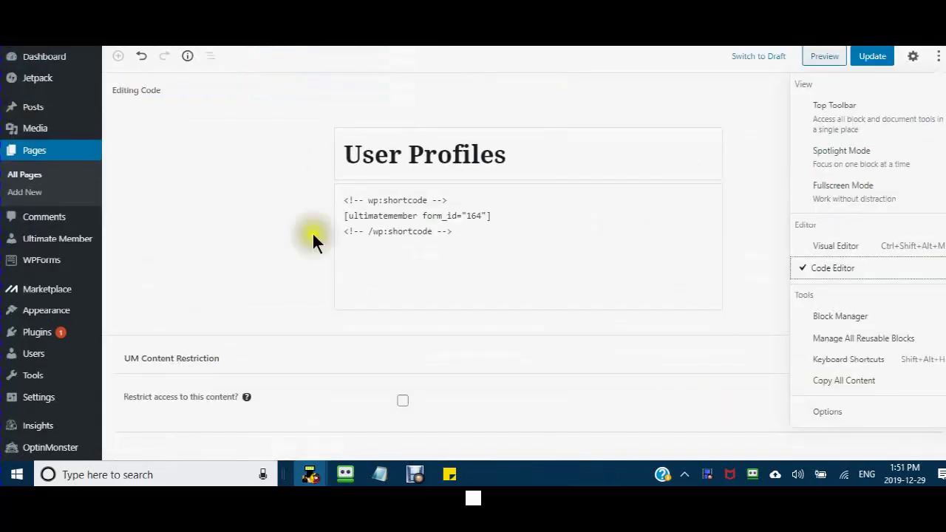
Paste [ultimatemember form_id="141"] below the existing shortcode block in the User Profiles page's code and update the page.
click(346, 258)
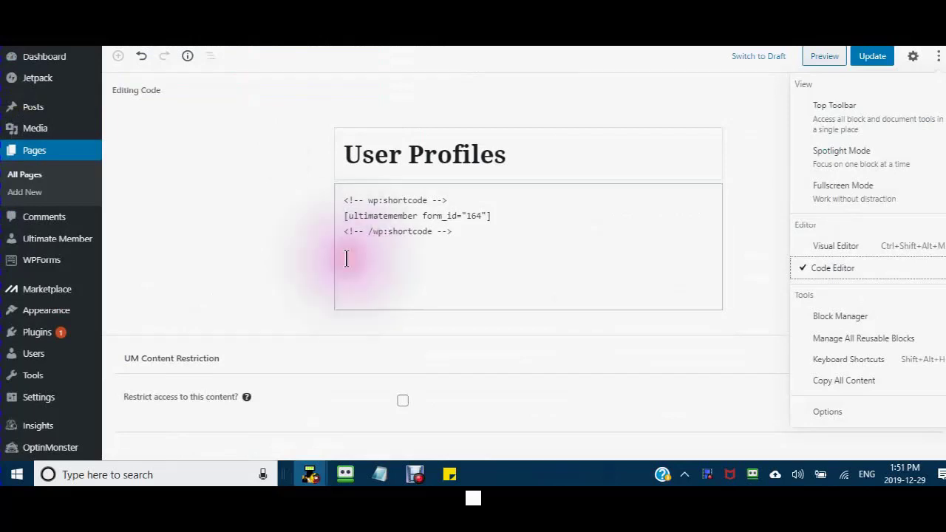
click(456, 219)
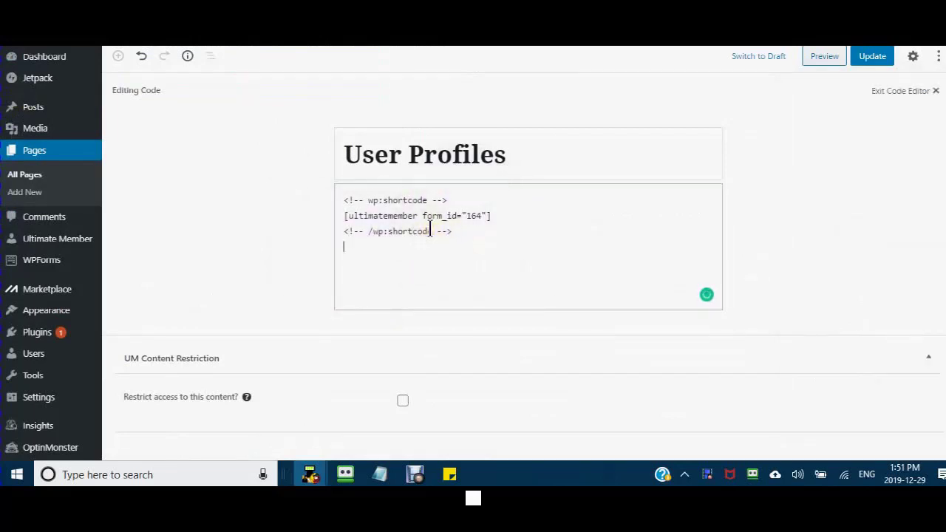
right_click(355, 263)
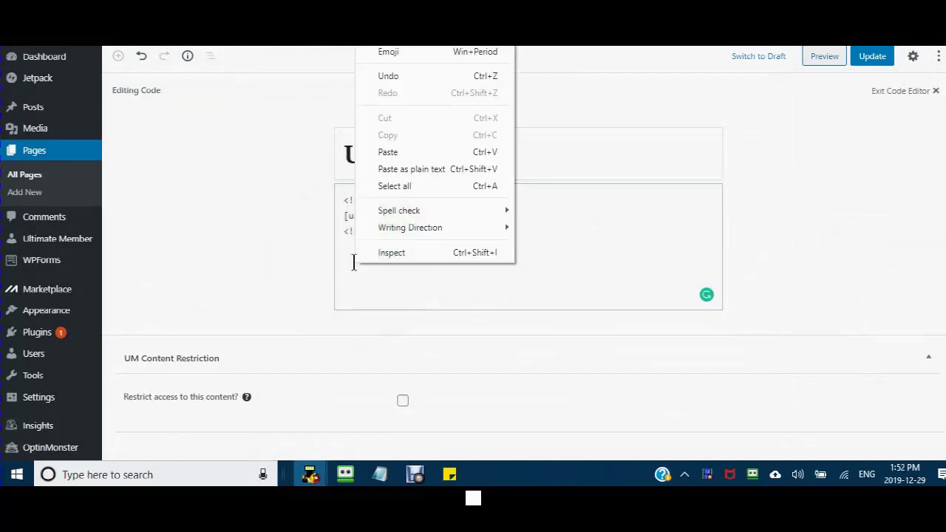
click(387, 151)
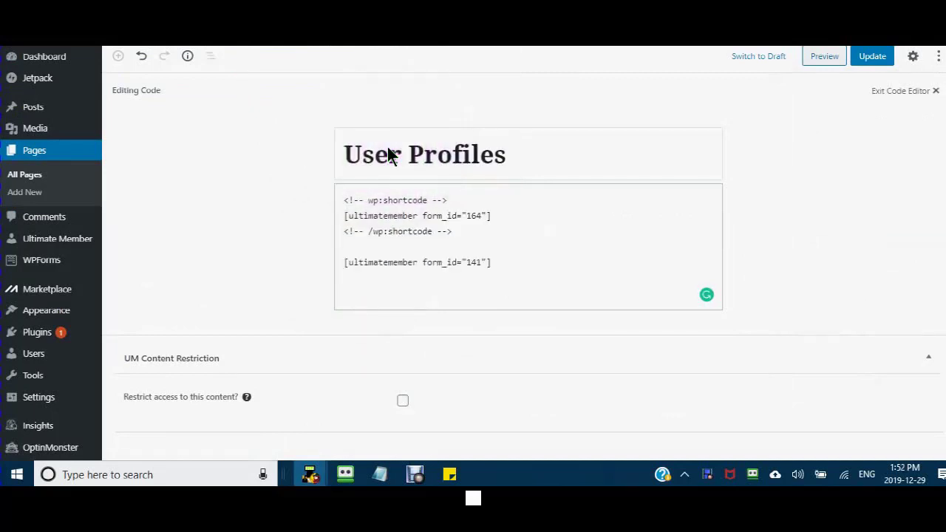
click(878, 59)
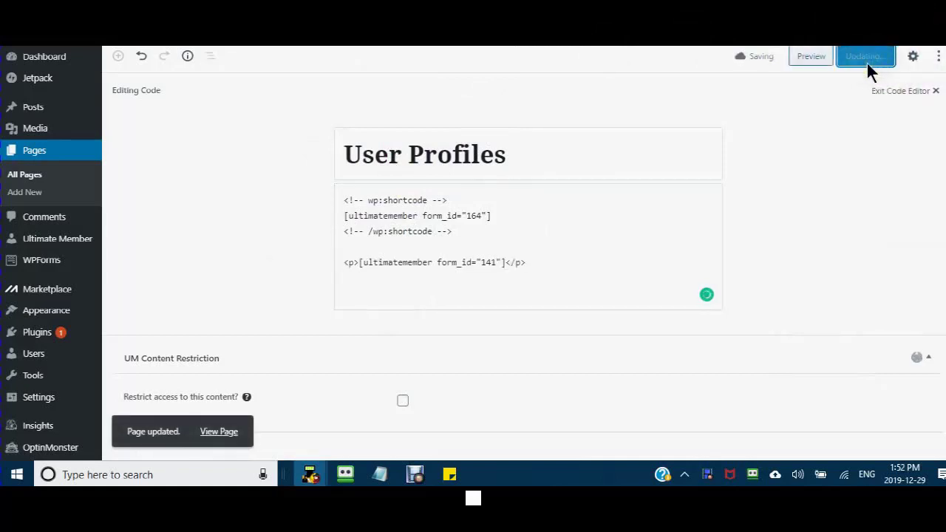
click(846, 53)
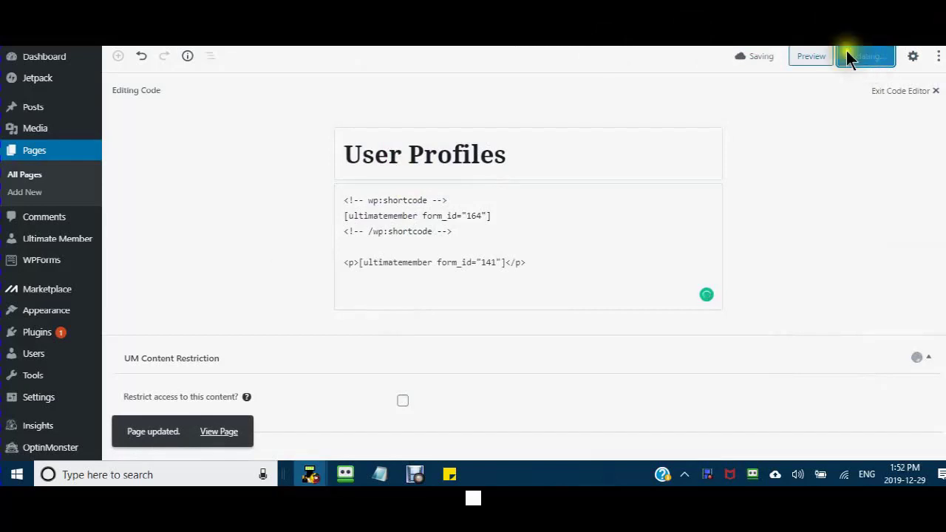
Switch the User Profiles page back to the visual editor, check both shortcode blocks and update the page.
click(939, 57)
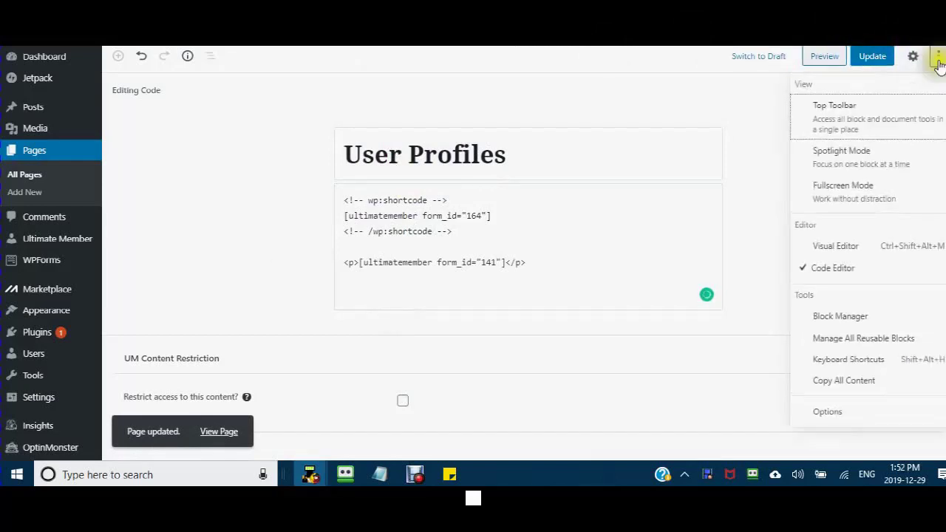
click(831, 254)
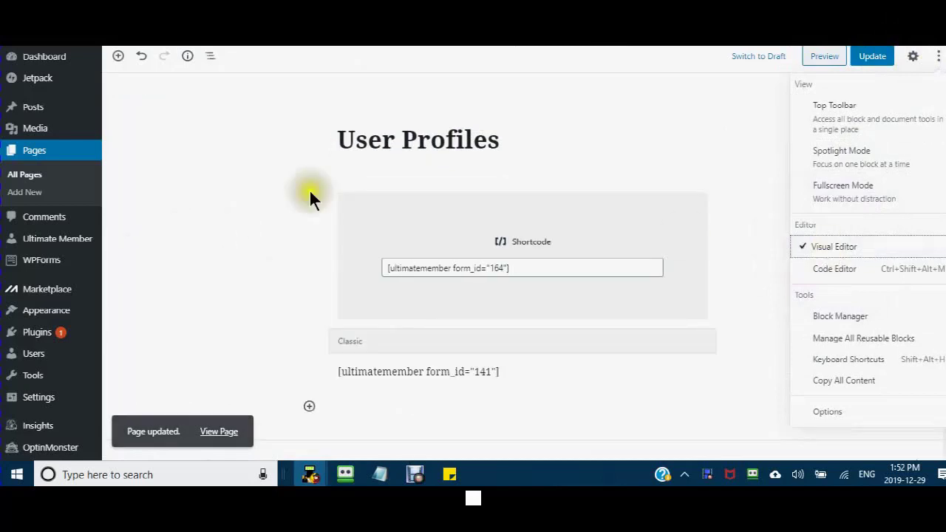
scroll(326, 218, down, 1)
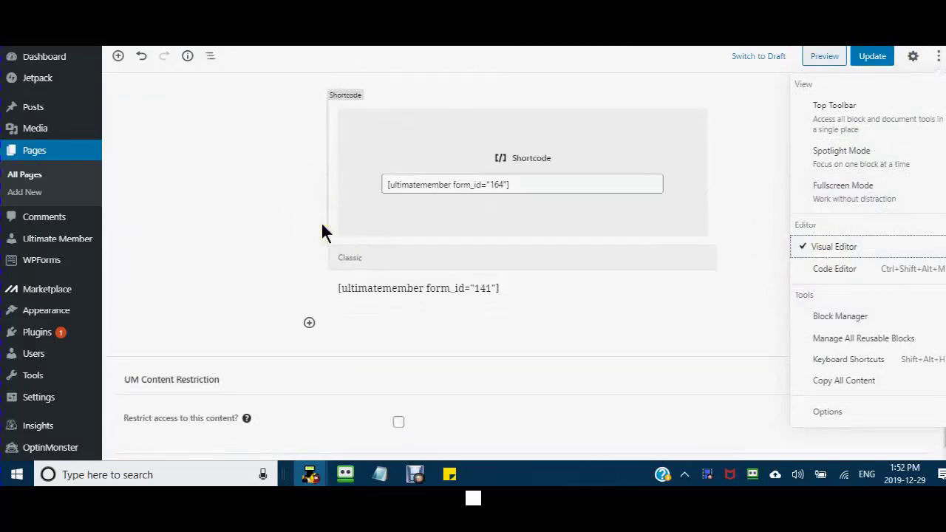
scroll(323, 224, up, 1)
scroll(321, 224, down, 1)
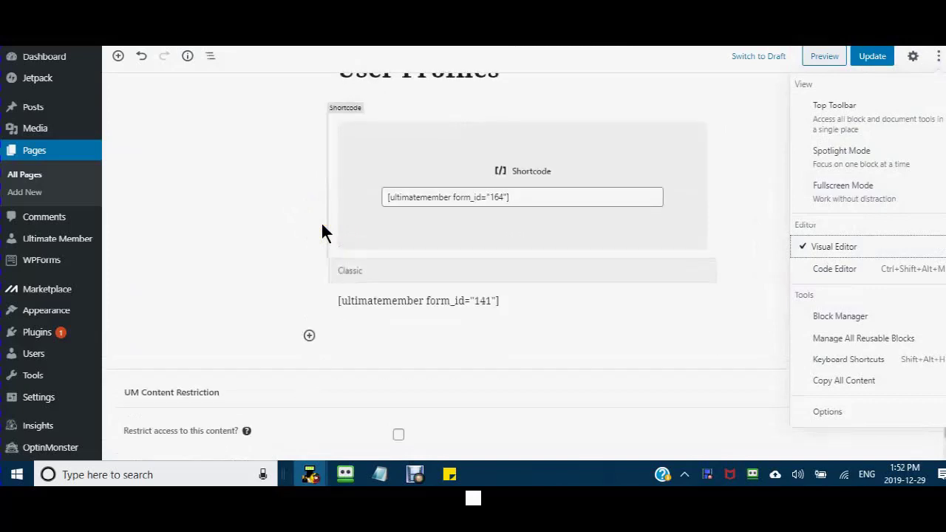
scroll(321, 224, up, 1)
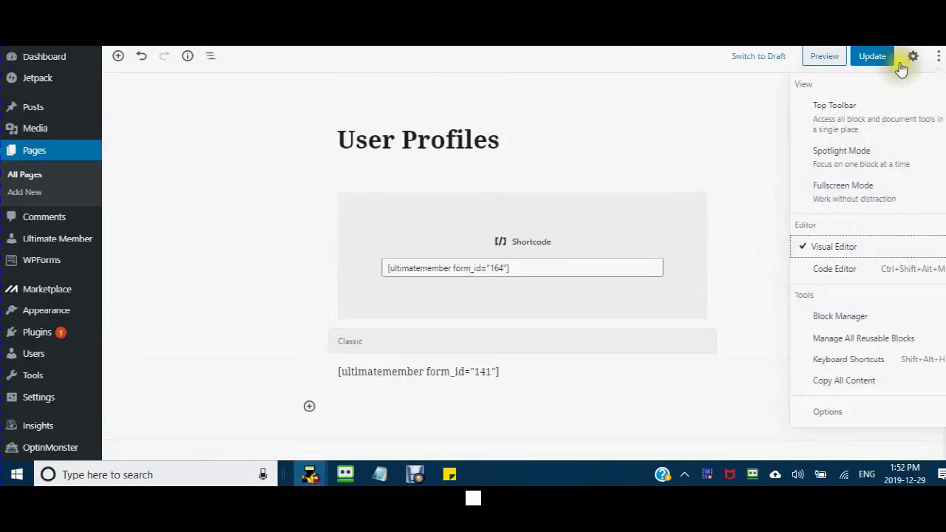
click(873, 59)
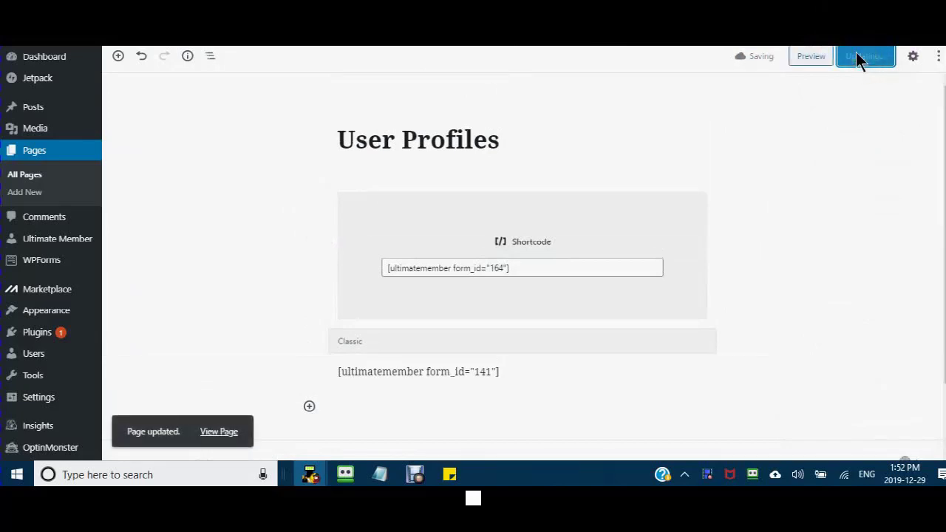
click(871, 59)
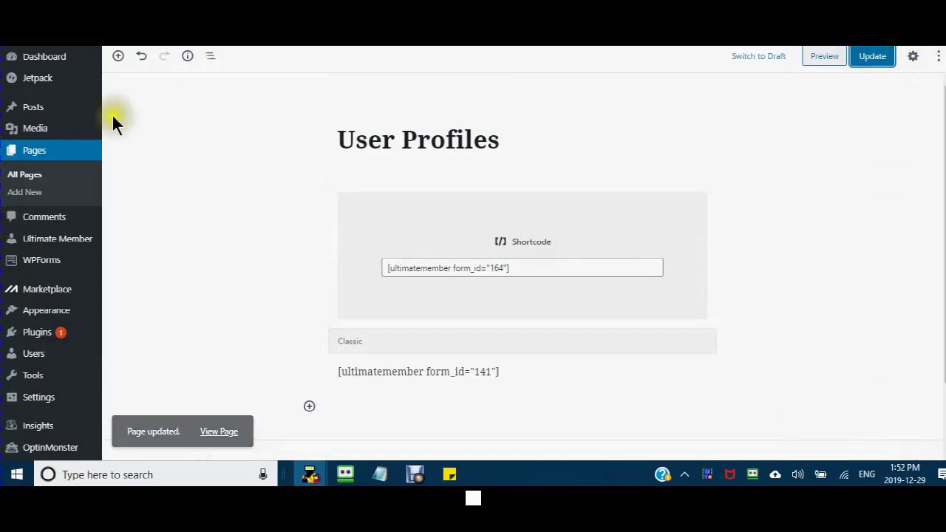
Open the site's menu management and move New Subscriber Register directly below Affiliates Registration in the Ultimate Member Menu.
scroll(81, 137, down, 1)
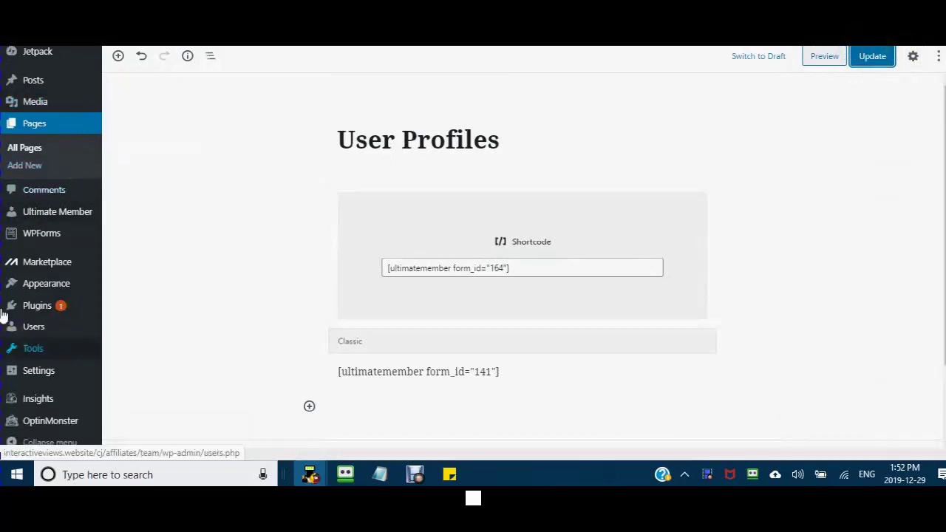
mouse_move(35, 292)
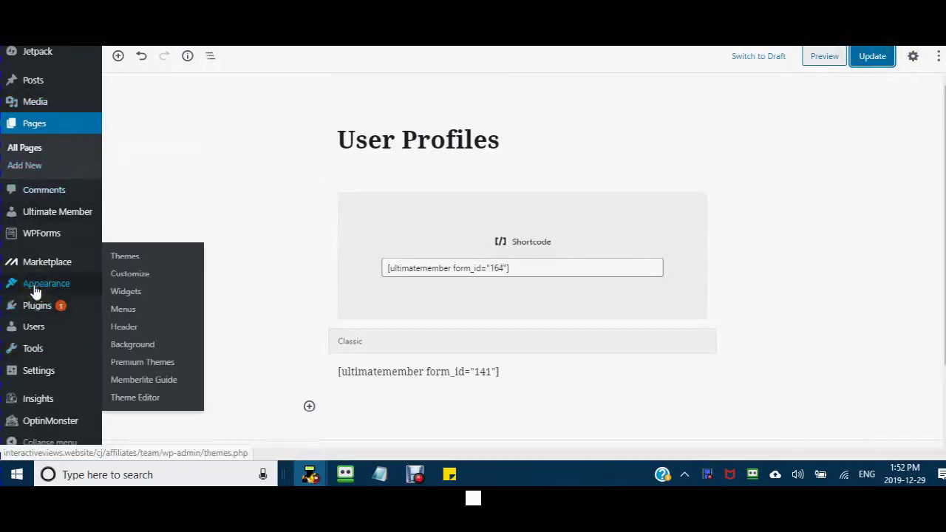
click(124, 310)
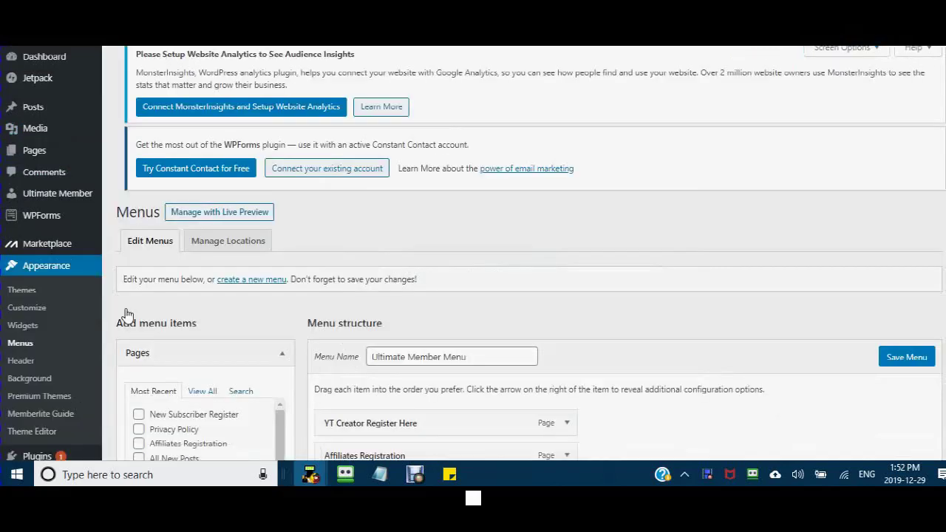
scroll(353, 309, down, 2)
scroll(353, 303, down, 5)
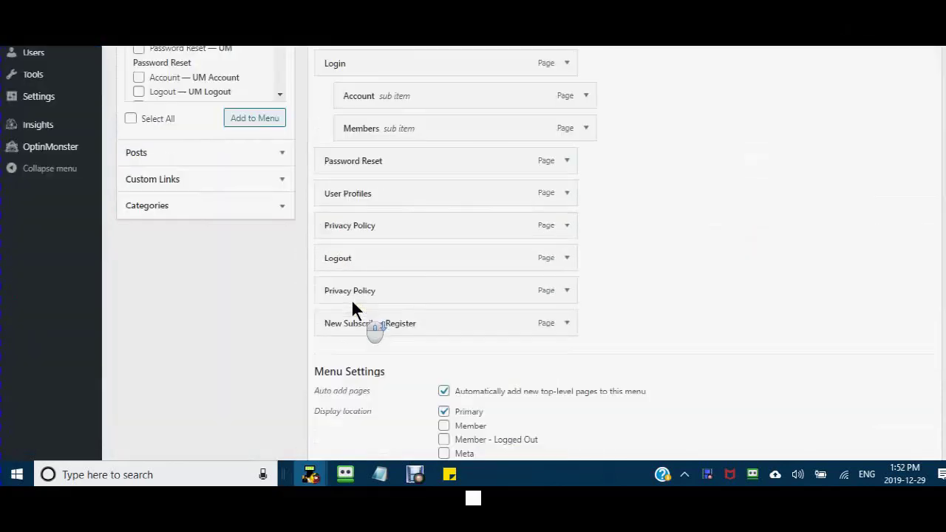
scroll(351, 277, up, 1)
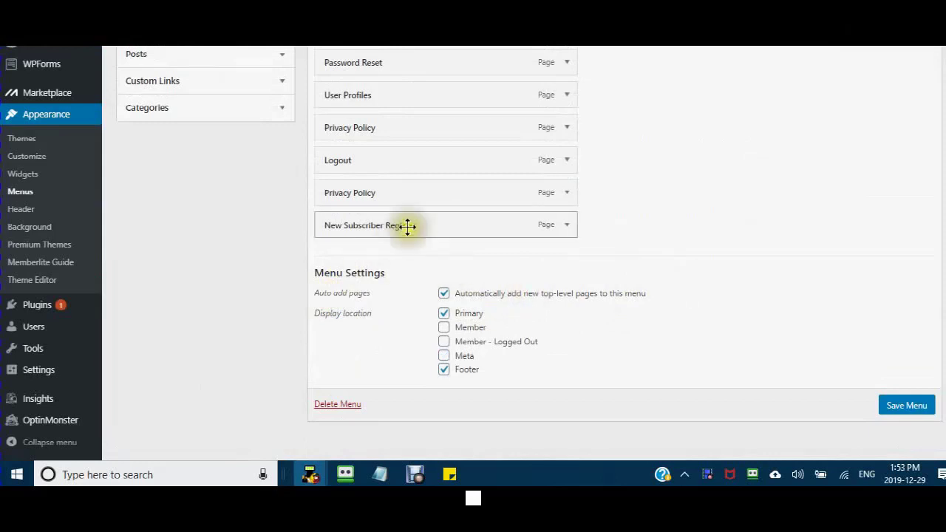
scroll(410, 280, up, 2)
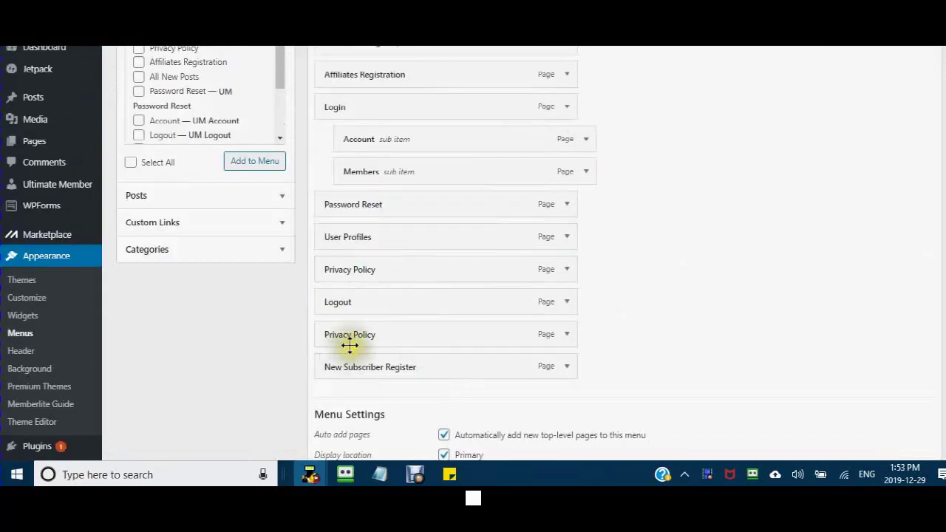
drag(389, 367, 375, 131)
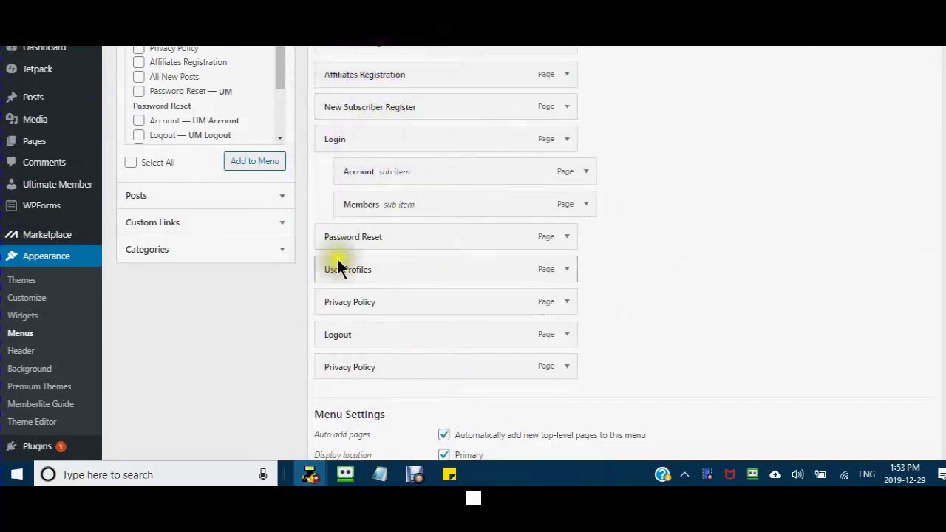
Check the order of the items in the Ultimate Member Menu and save the menu.
scroll(337, 259, up, 3)
scroll(339, 262, down, 2)
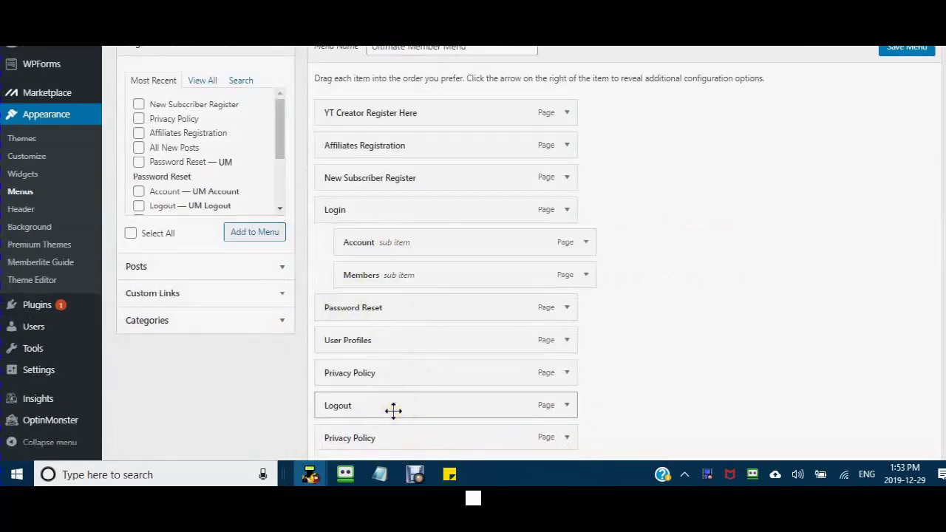
scroll(393, 410, down, 2)
scroll(414, 393, up, 2)
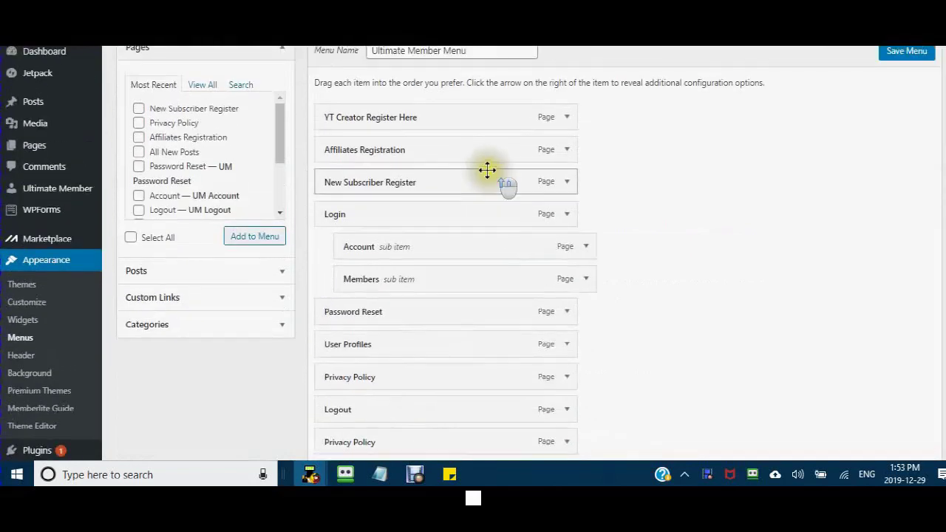
scroll(487, 170, up, 3)
click(908, 260)
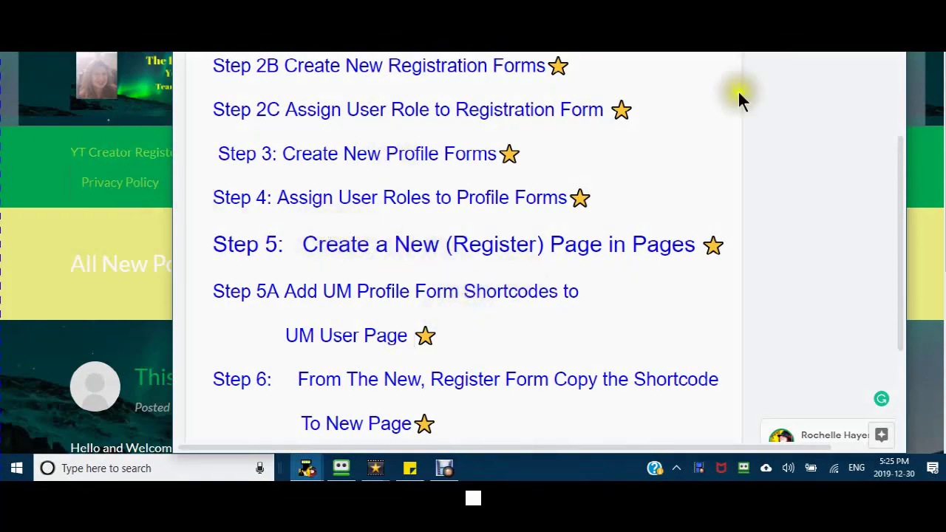
Review the step-by-step instructions document from Step 1 on user roles to Step 6 on copying the register form's shortcode.
scroll(515, 227, up, 3)
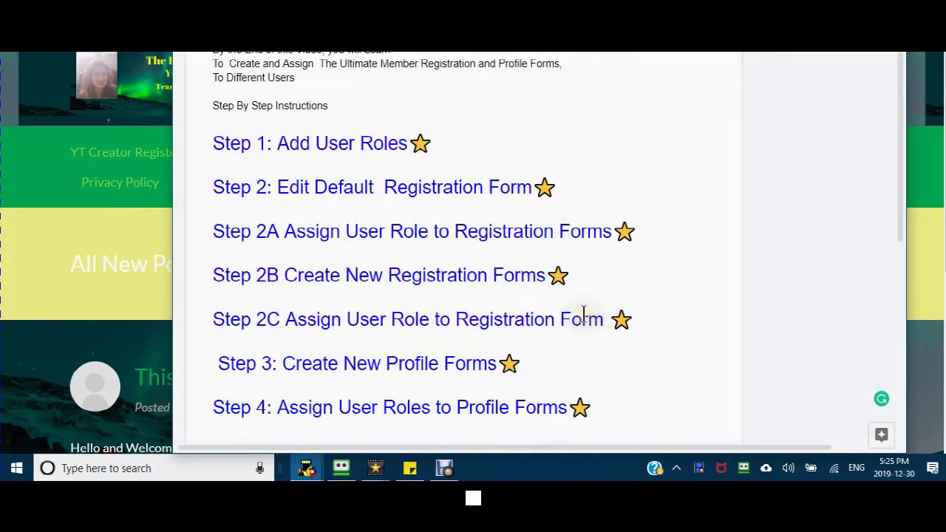
scroll(562, 303, down, 4)
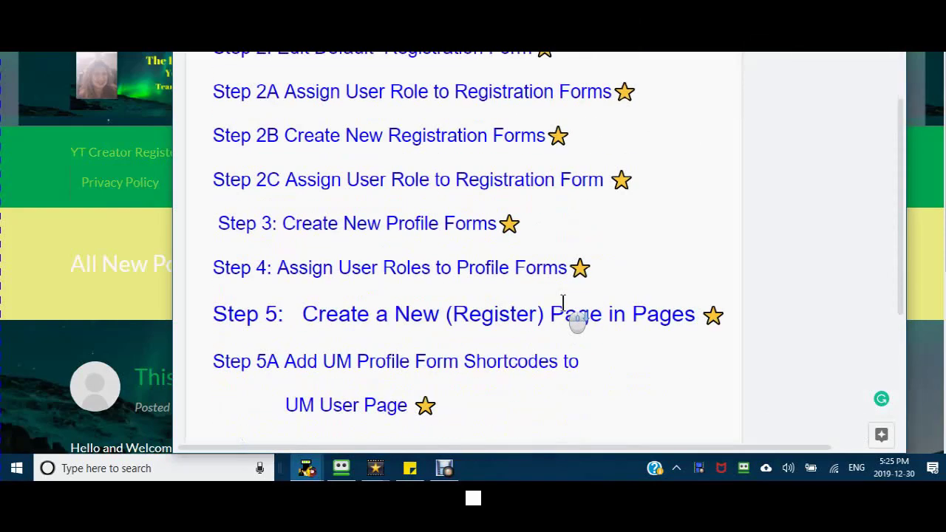
scroll(562, 303, up, 3)
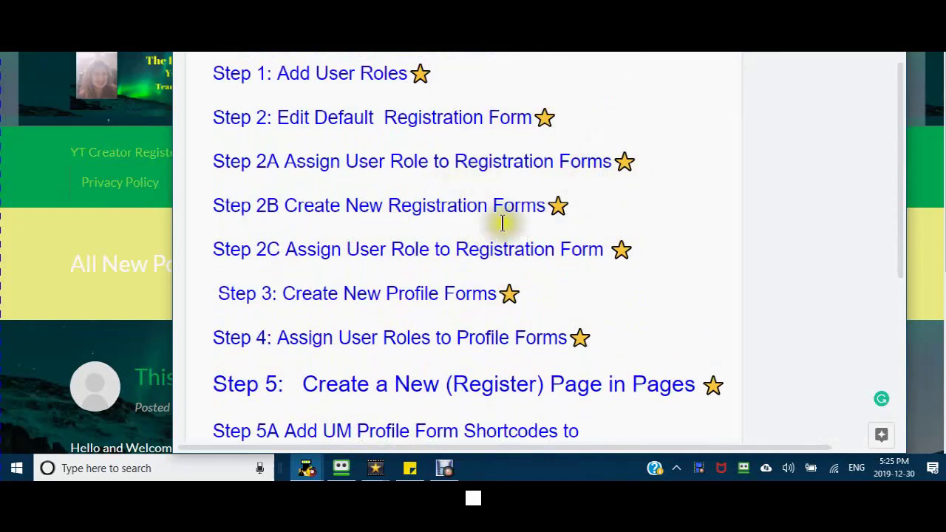
scroll(505, 221, down, 4)
scroll(505, 229, down, 1)
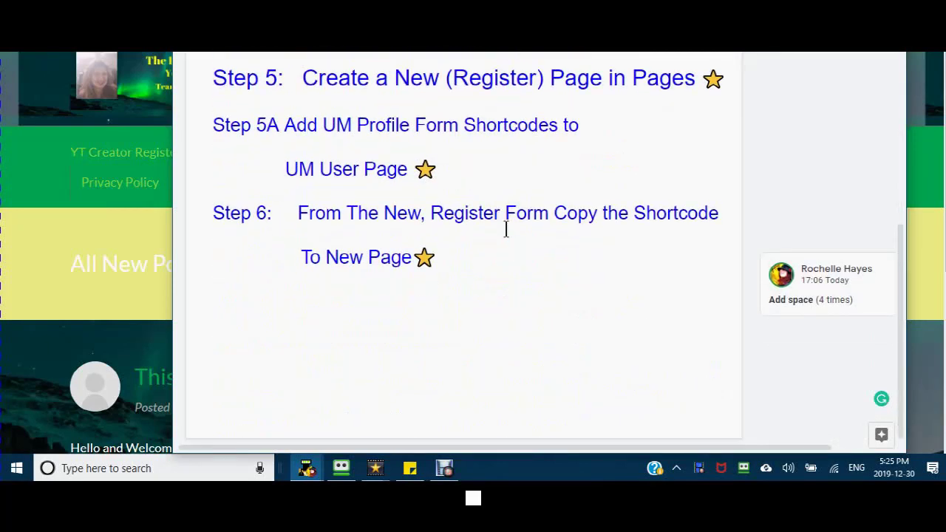
scroll(505, 229, up, 5)
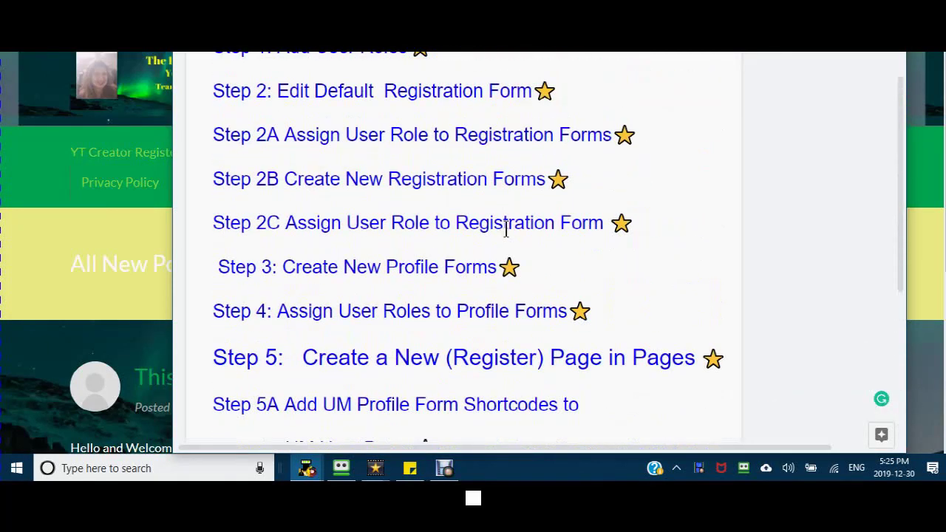
scroll(507, 226, up, 1)
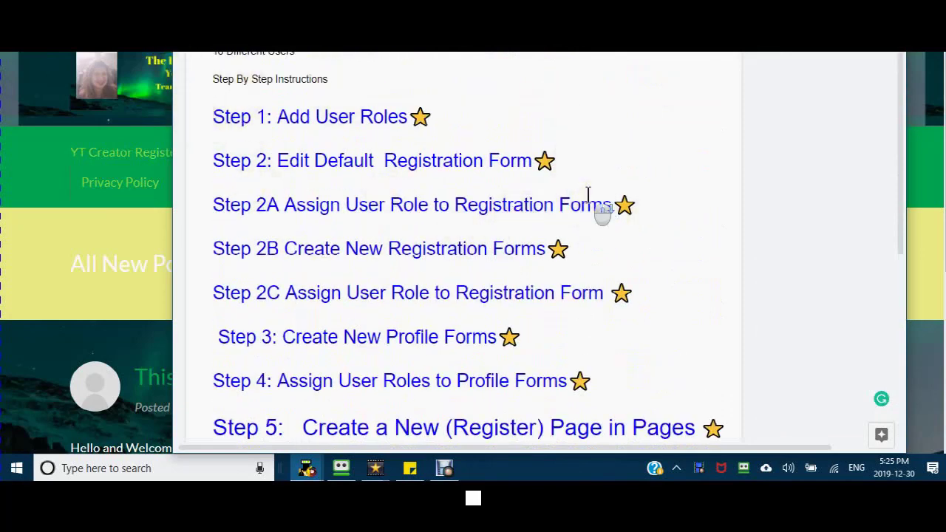
scroll(589, 195, down, 5)
scroll(588, 194, up, 1)
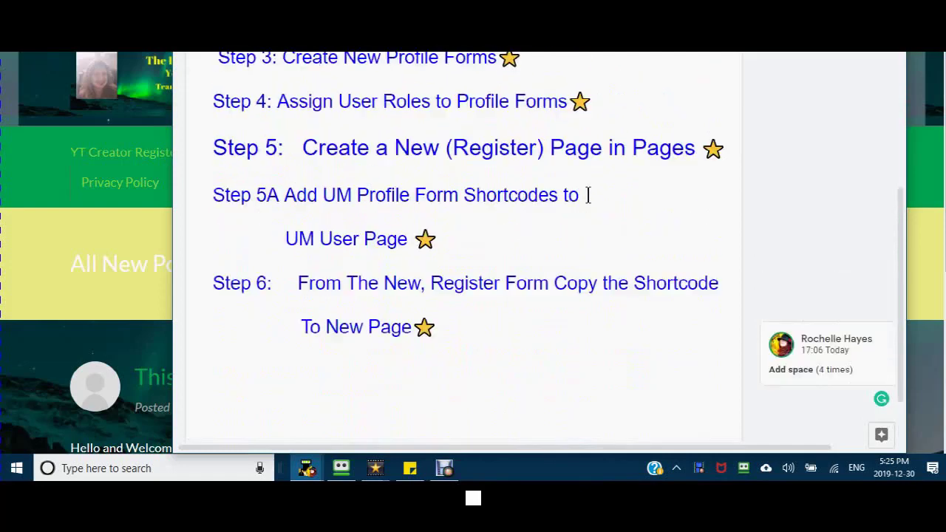
scroll(589, 195, up, 3)
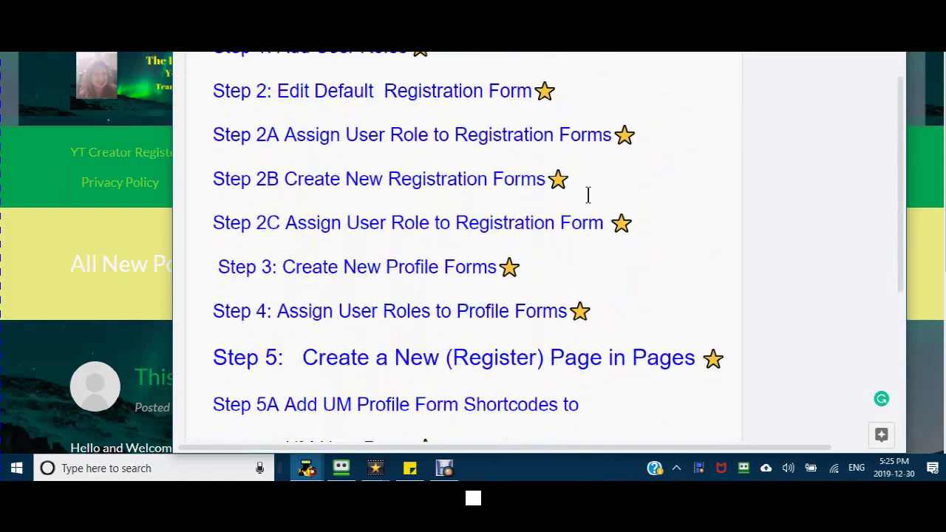
scroll(572, 186, up, 1)
scroll(568, 180, down, 1)
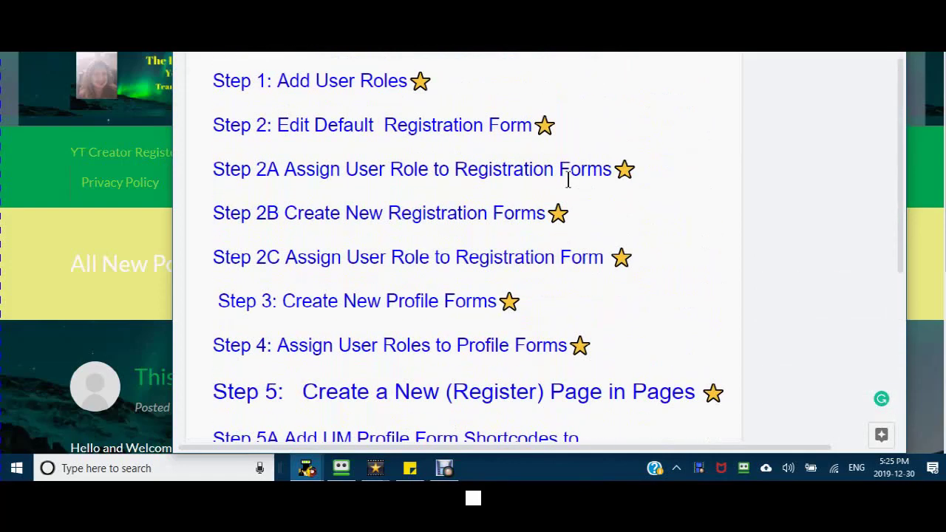